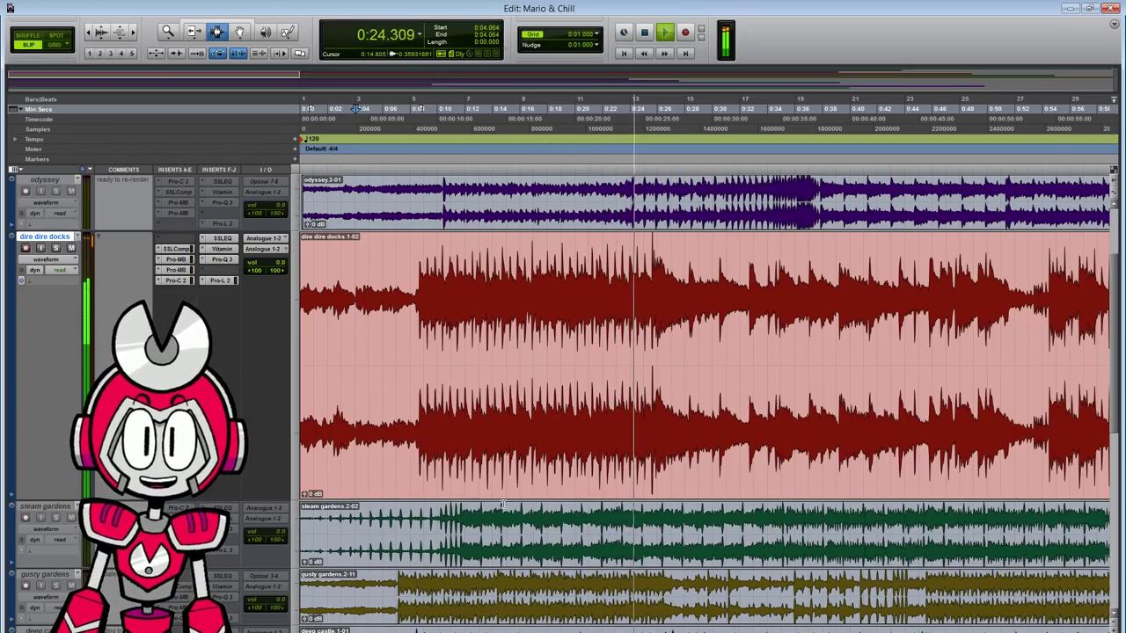
# - Zoom the Edit window out to show roughly the first two minutes of dire dire docks
pyautogui.hotkey('ctrl', '[')
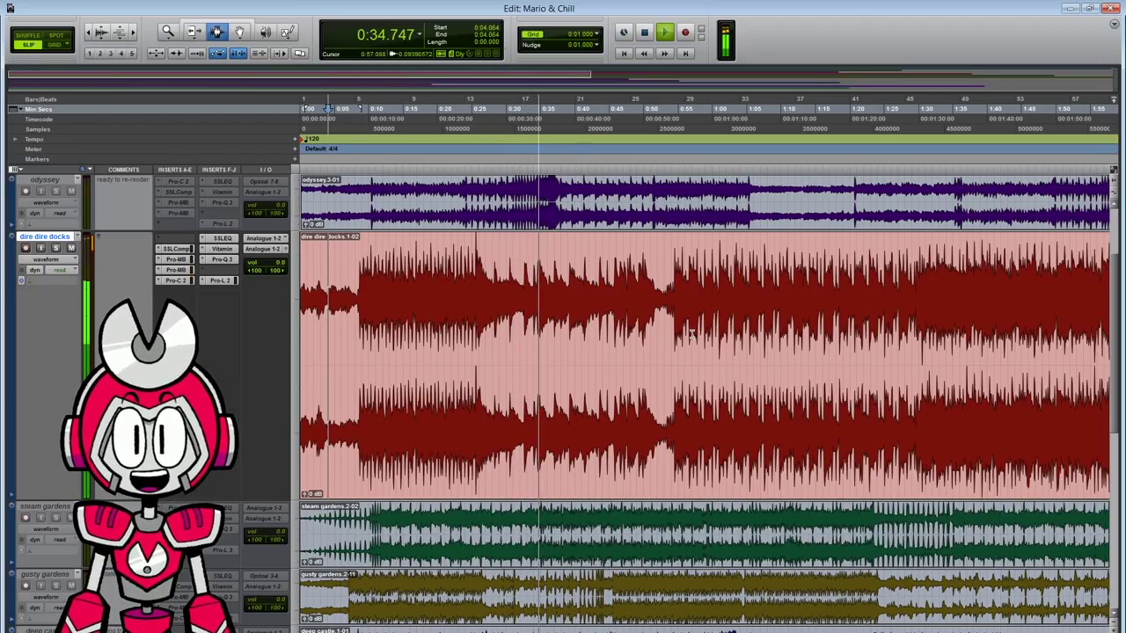
# - Open the SSL bus compressor on dire dire docks and move its window aside
pyautogui.click(176, 249)
pyautogui.moveTo(572, 116); pyautogui.dragTo(942, 130)
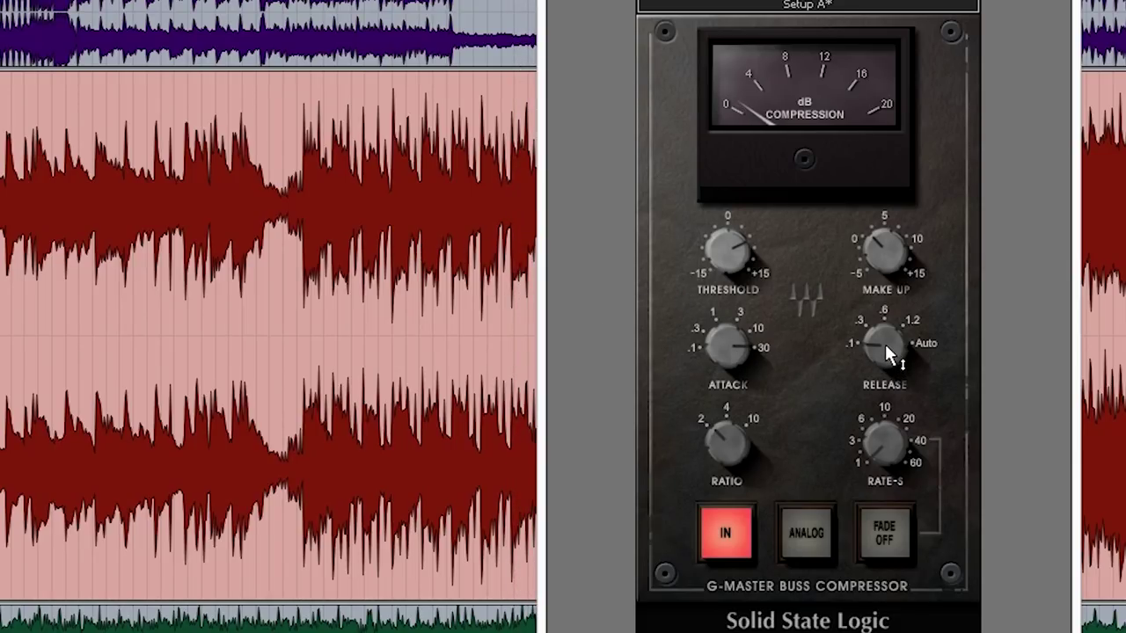
pyautogui.moveTo(885, 344)
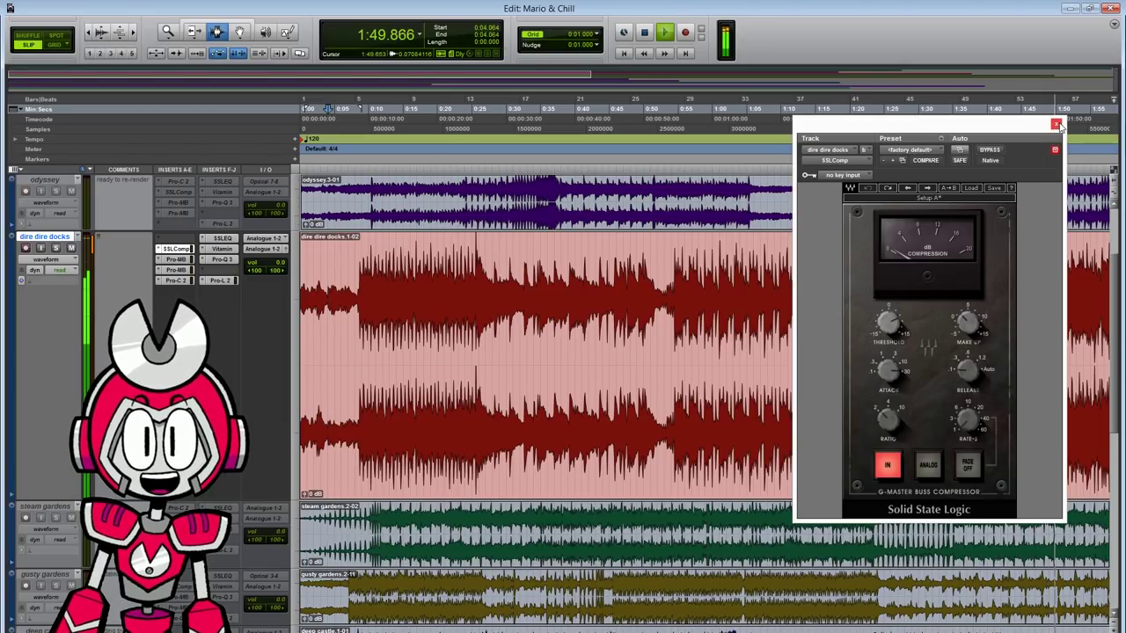
# - Zoom out to show the whole song, stop playback, and reopen the SSL compressor
pyautogui.hotkey('ctrl', '[')
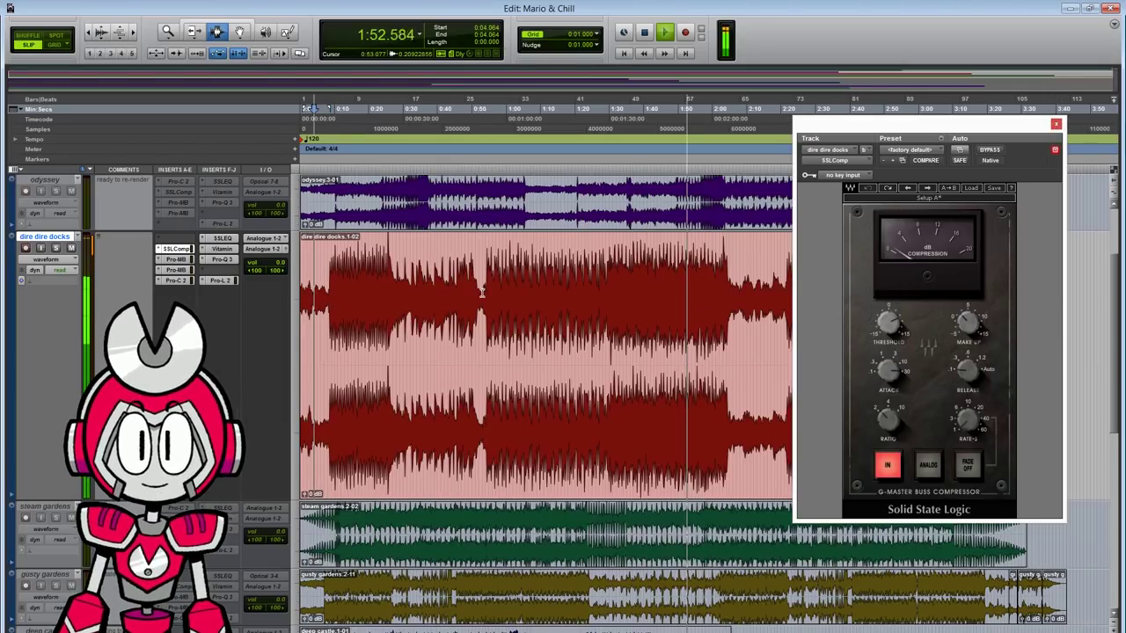
pyautogui.click(1056, 124)
pyautogui.press('space')
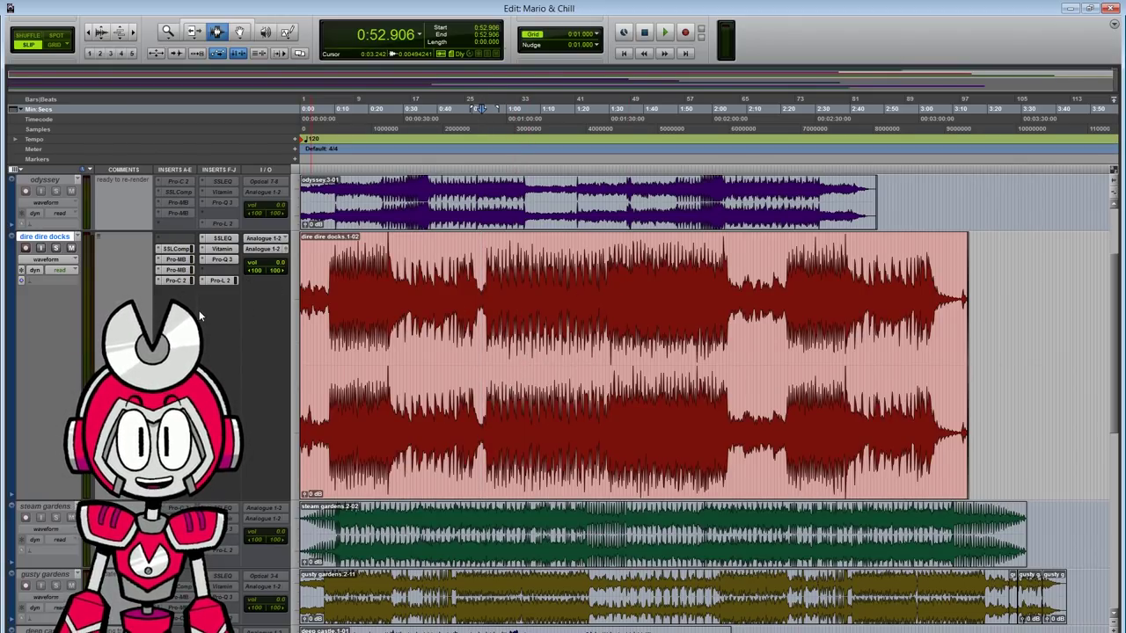
pyautogui.click(176, 249)
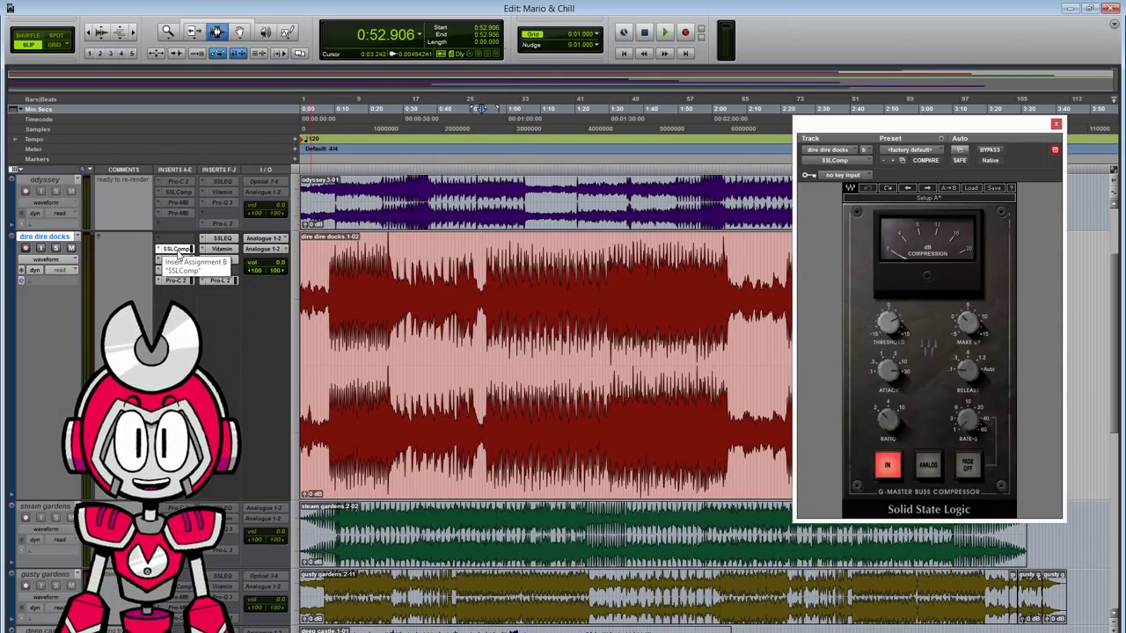
# - Open Pro-MB, inspect Bands 3, 2 and 4, then play with the lowest band soloed
pyautogui.click(176, 260)
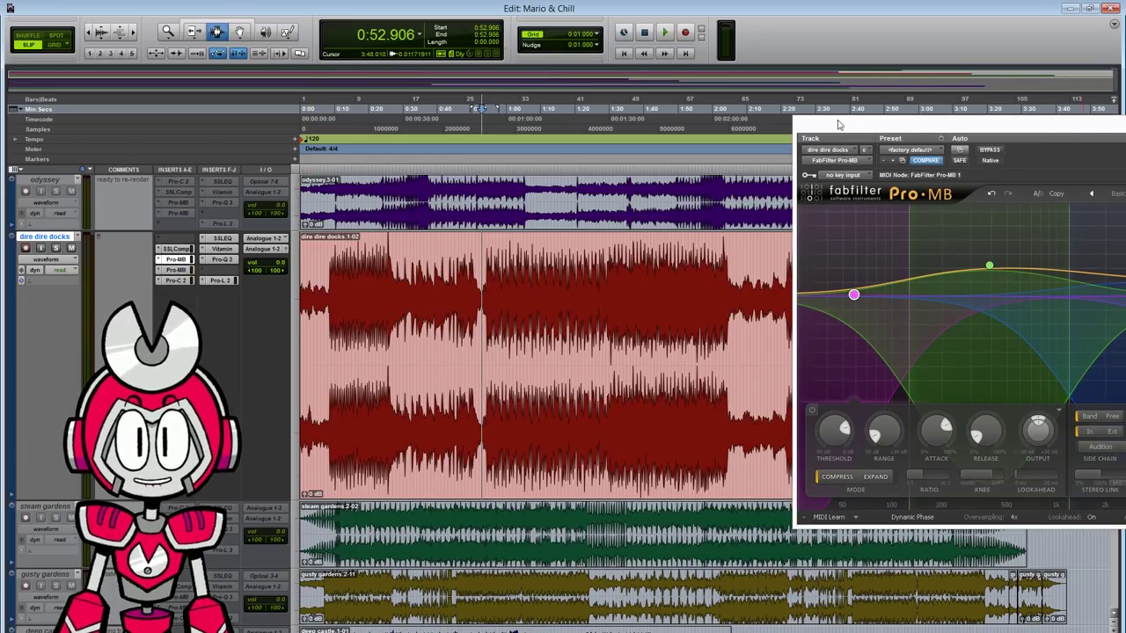
pyautogui.moveTo(868, 127); pyautogui.dragTo(595, 131)
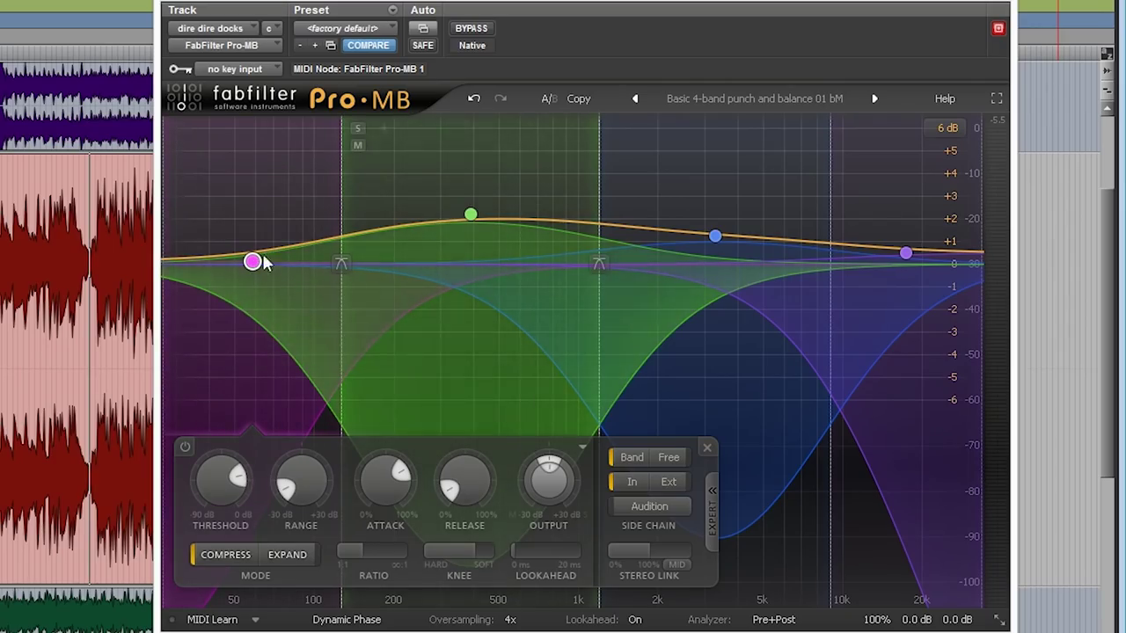
pyautogui.click(470, 215)
pyautogui.click(715, 235)
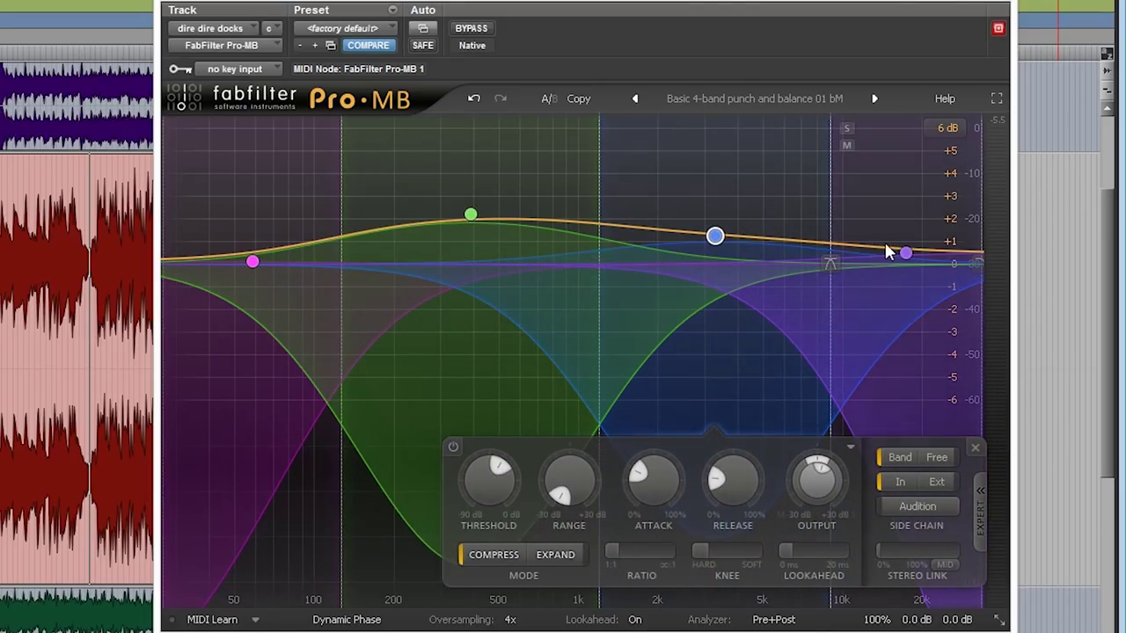
pyautogui.click(907, 254)
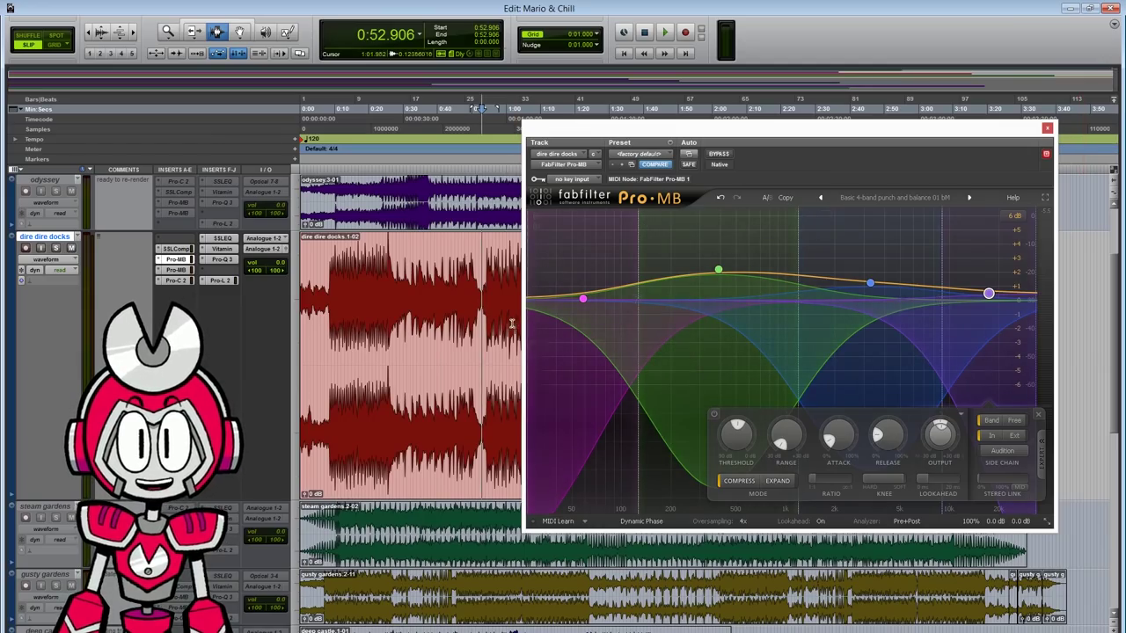
pyautogui.press('space')
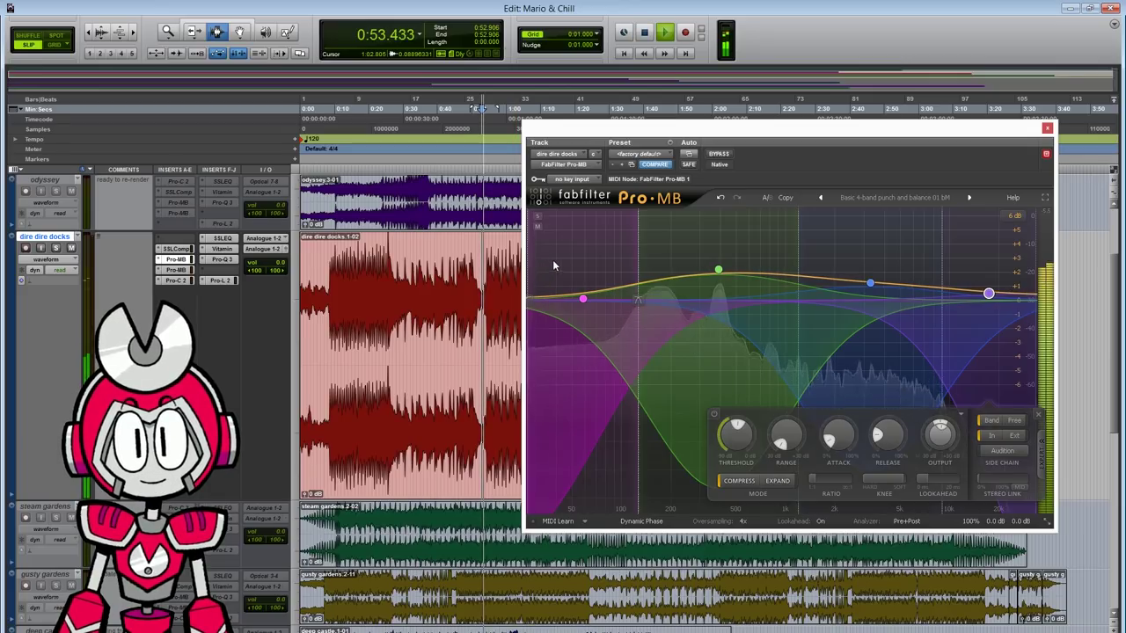
pyautogui.click(538, 218)
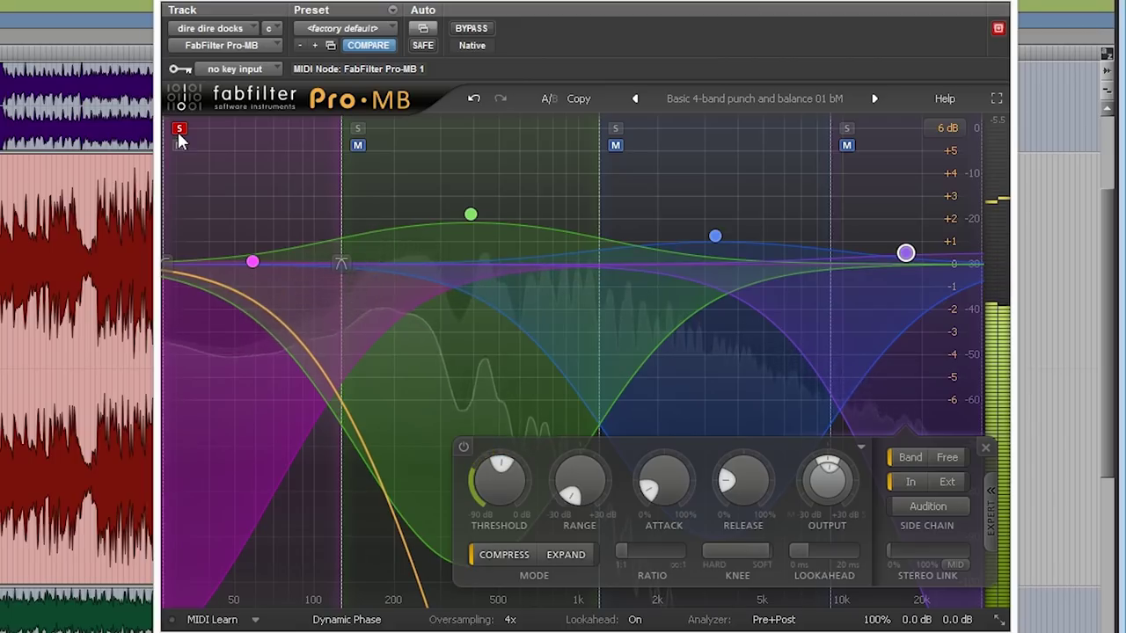
# - Solo only the green low-mid band, then clear its solo to hear the full mix
pyautogui.click(357, 128)
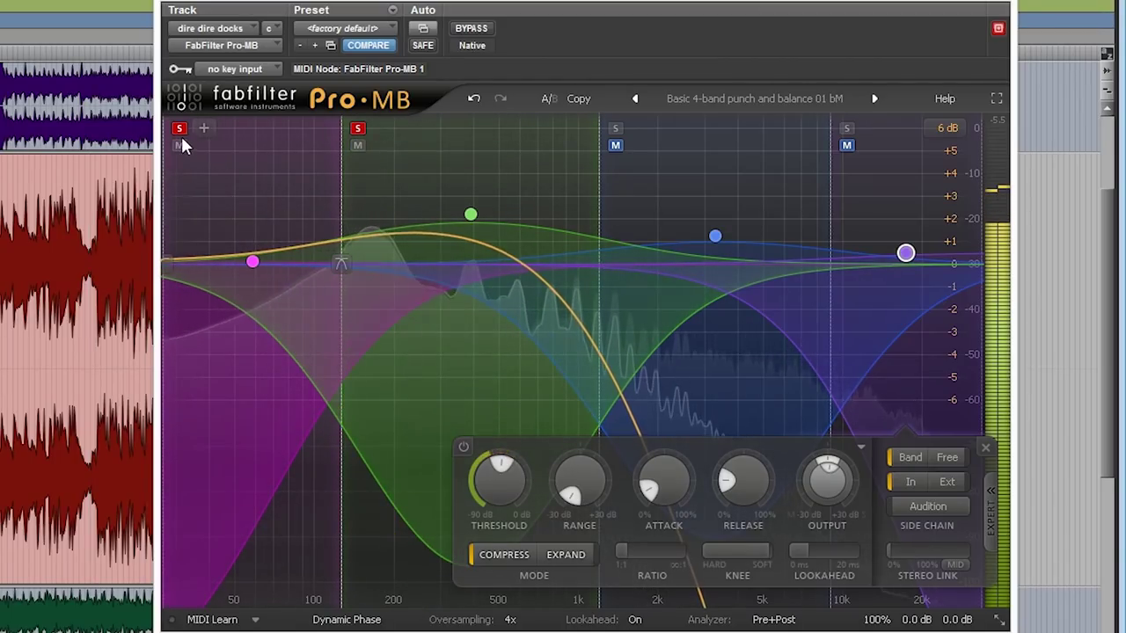
pyautogui.click(179, 129)
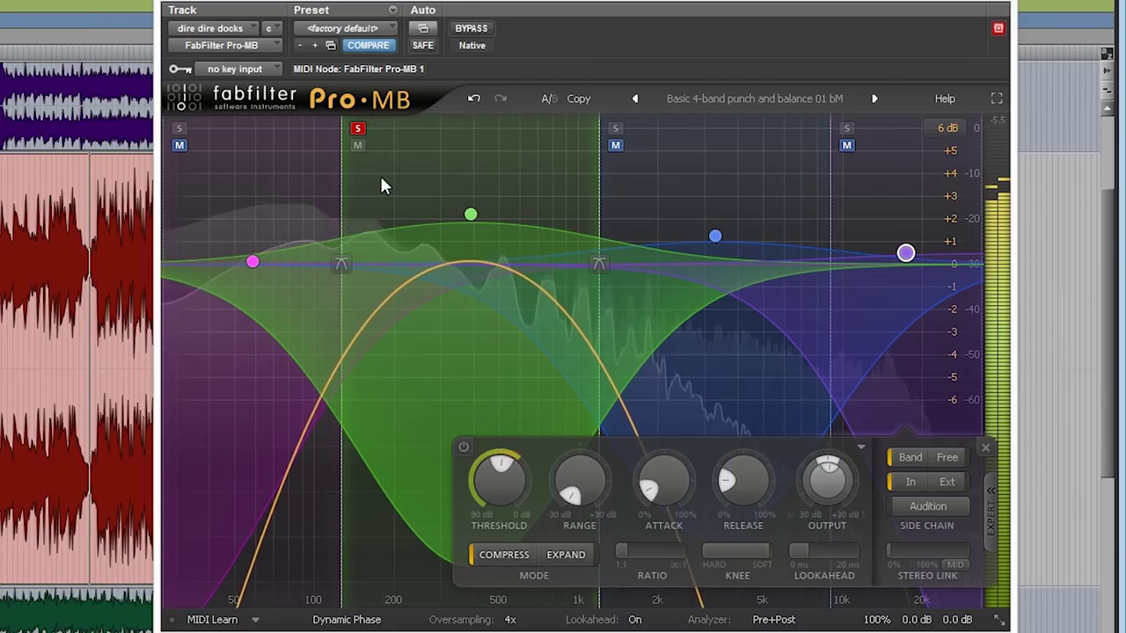
pyautogui.click(357, 128)
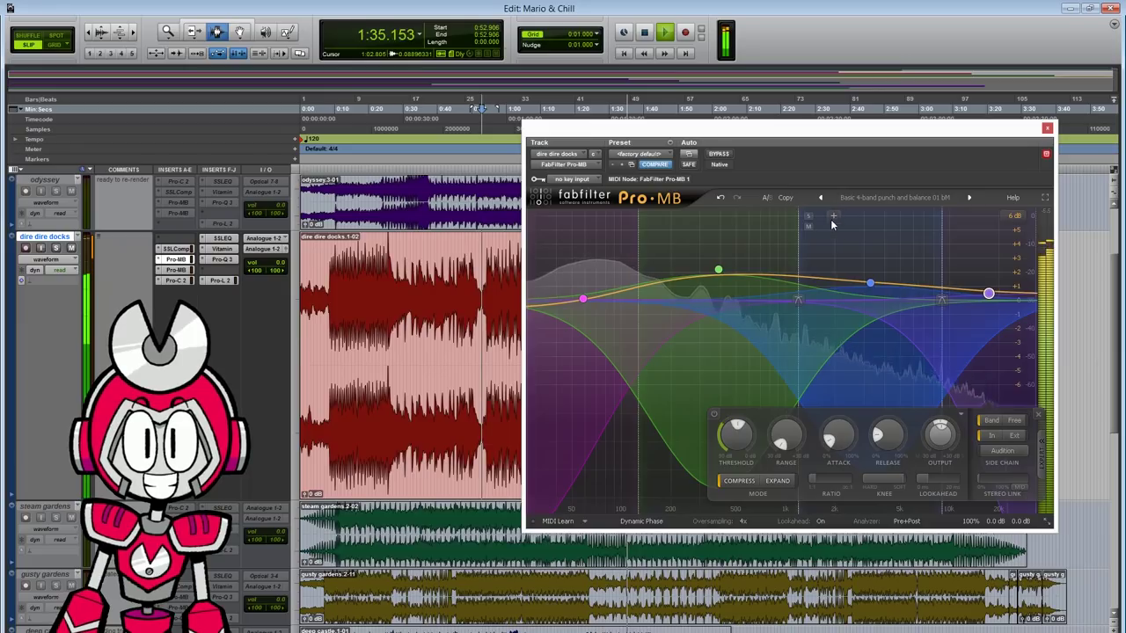
pyautogui.click(809, 216)
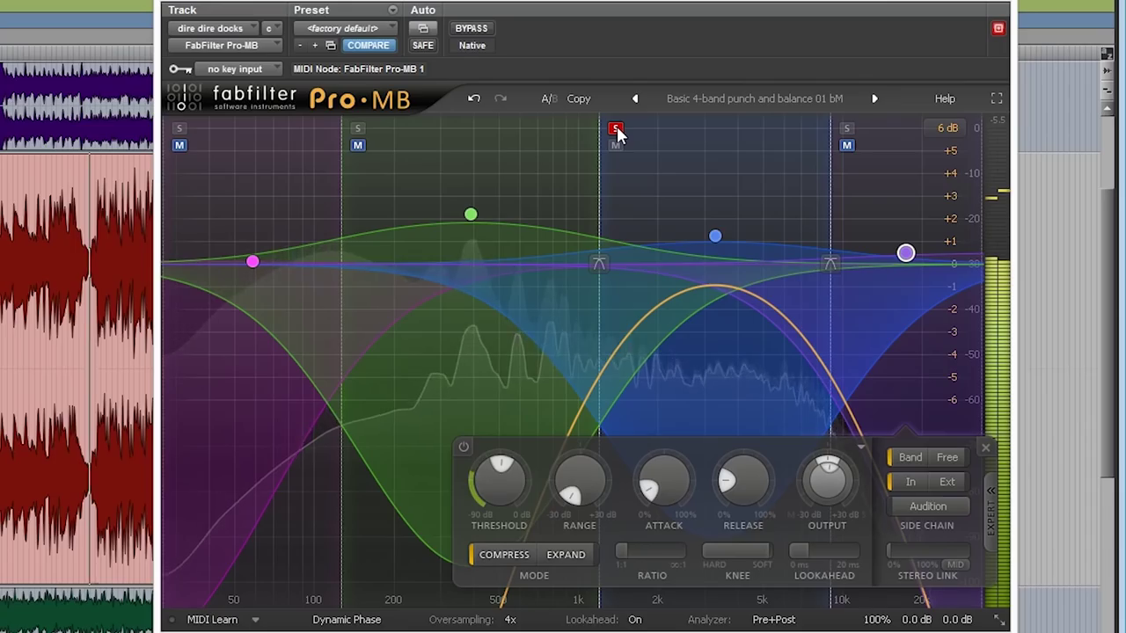
pyautogui.click(953, 216)
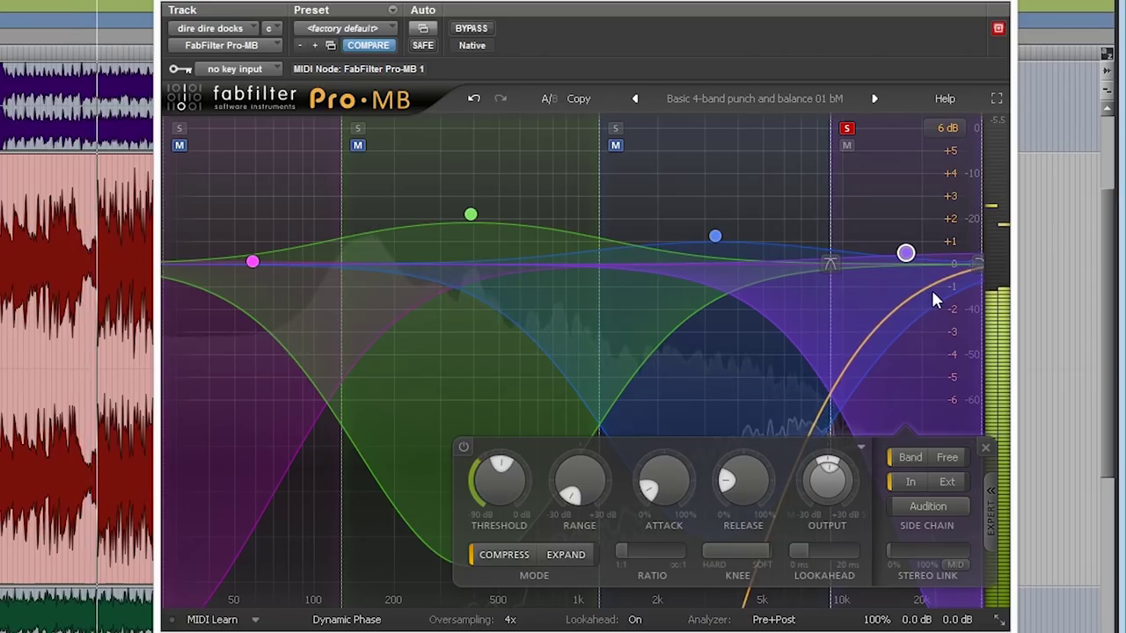
pyautogui.click(846, 131)
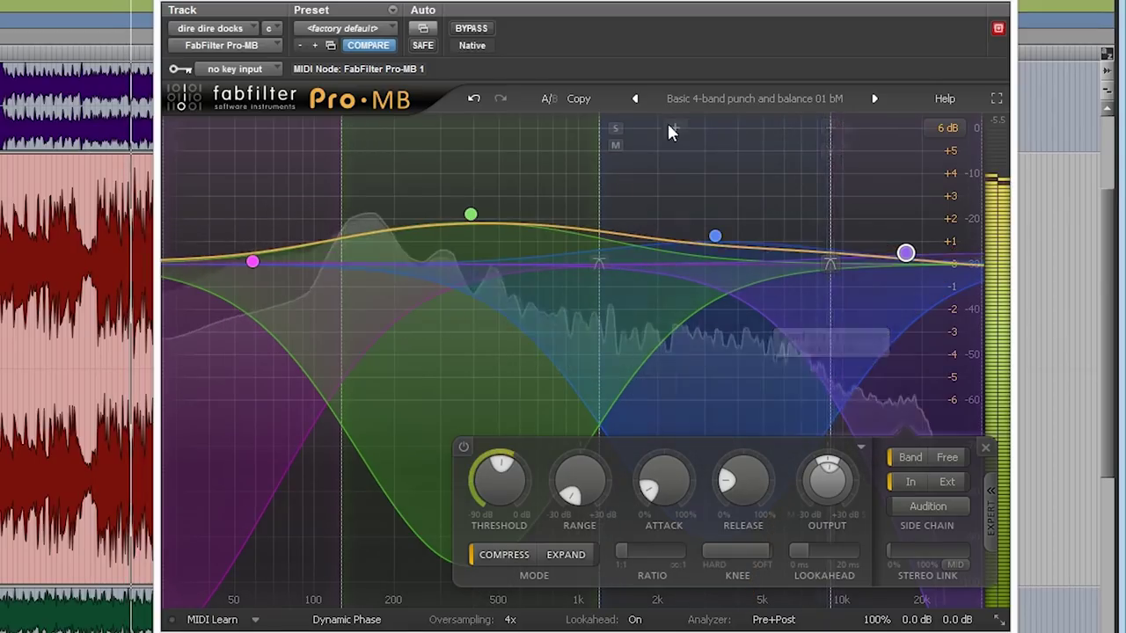
pyautogui.click(616, 129)
pyautogui.click(715, 237)
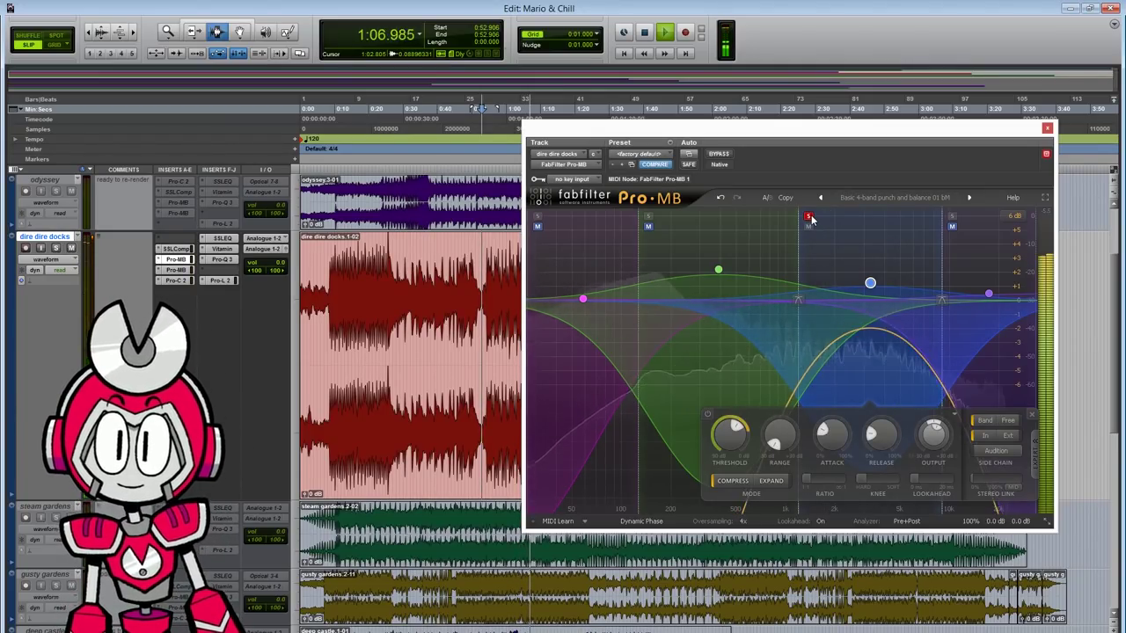
pyautogui.click(809, 218)
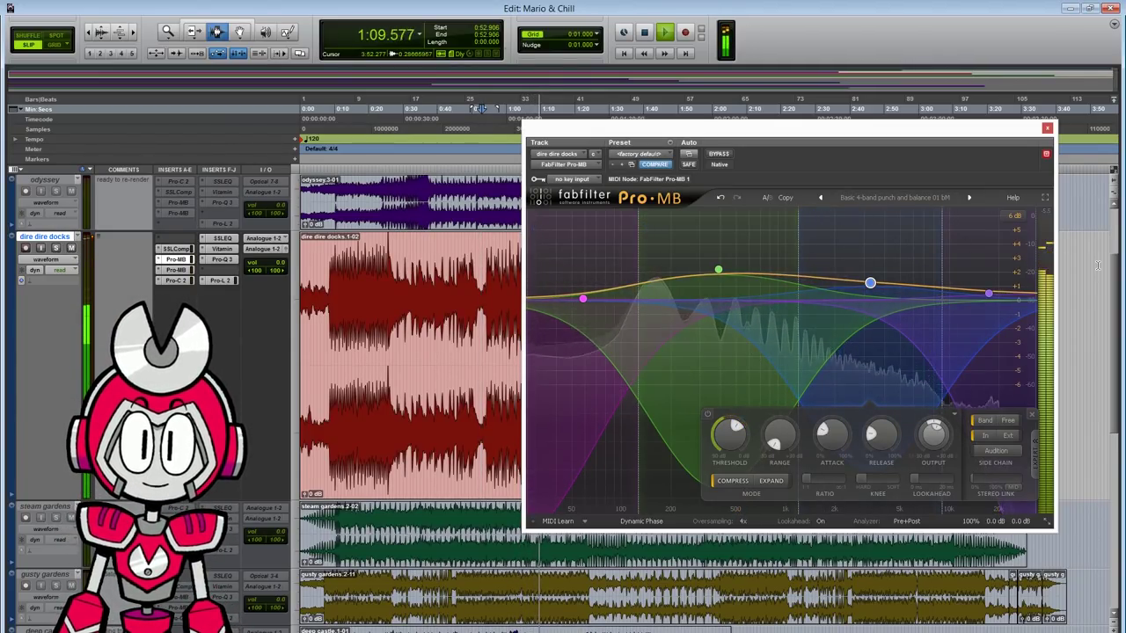
pyautogui.moveTo(690, 387)
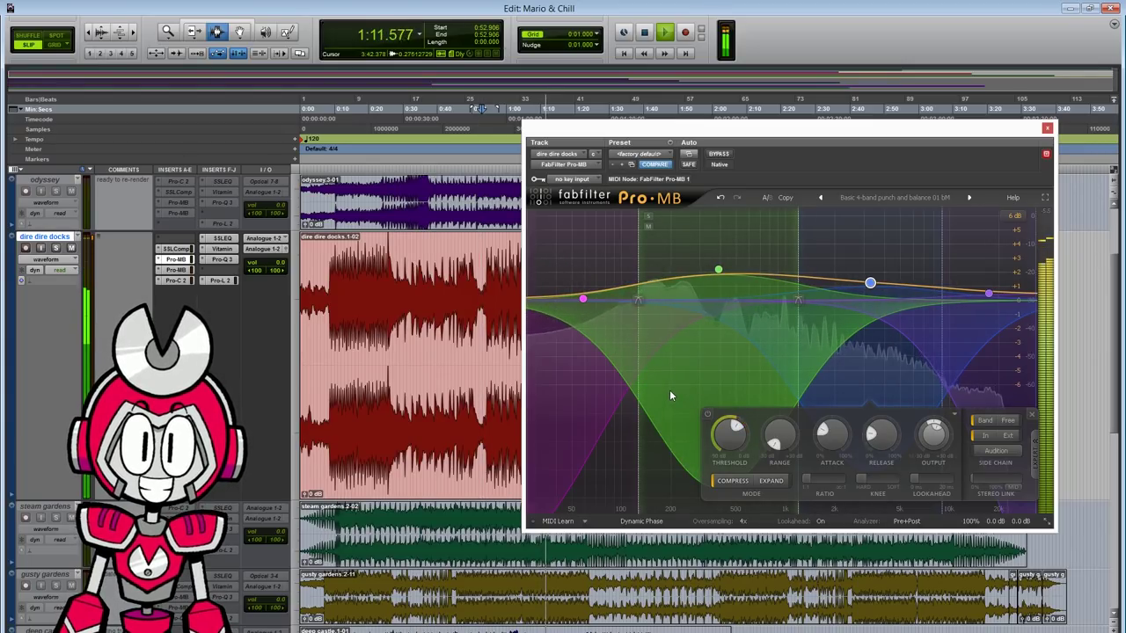
pyautogui.moveTo(583, 302)
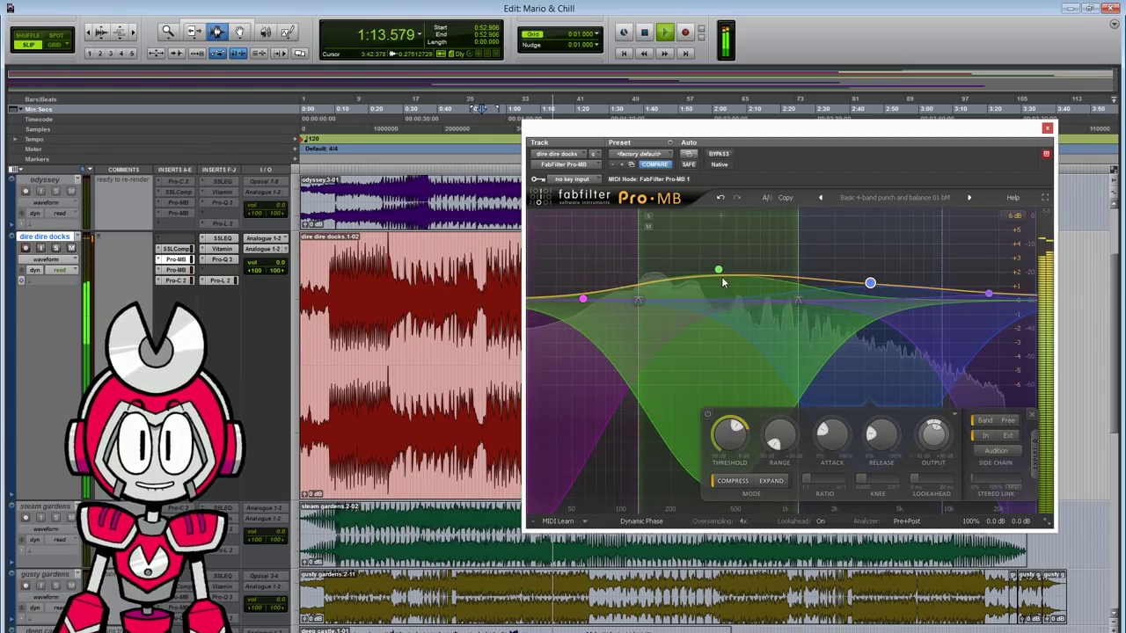
pyautogui.moveTo(887, 274)
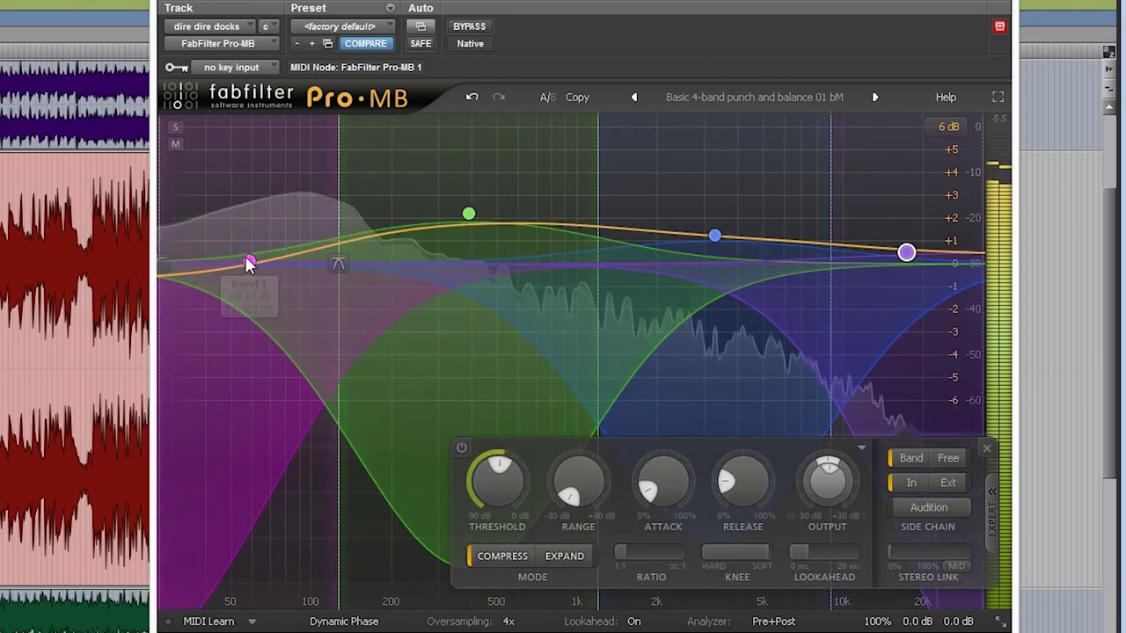
pyautogui.moveTo(250, 264)
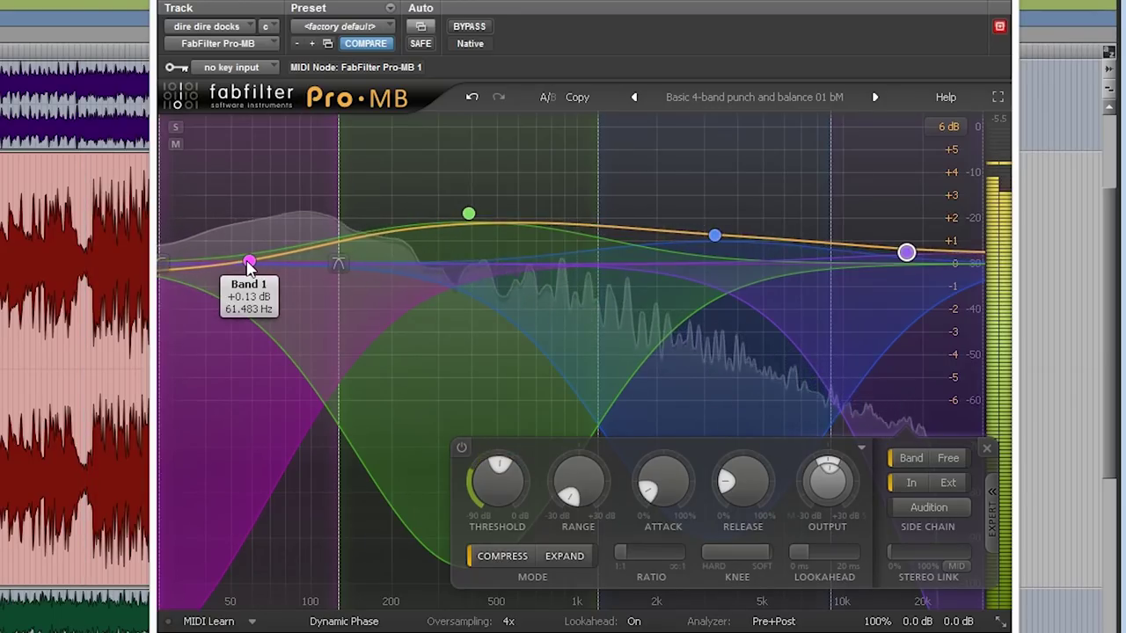
pyautogui.moveTo(468, 217)
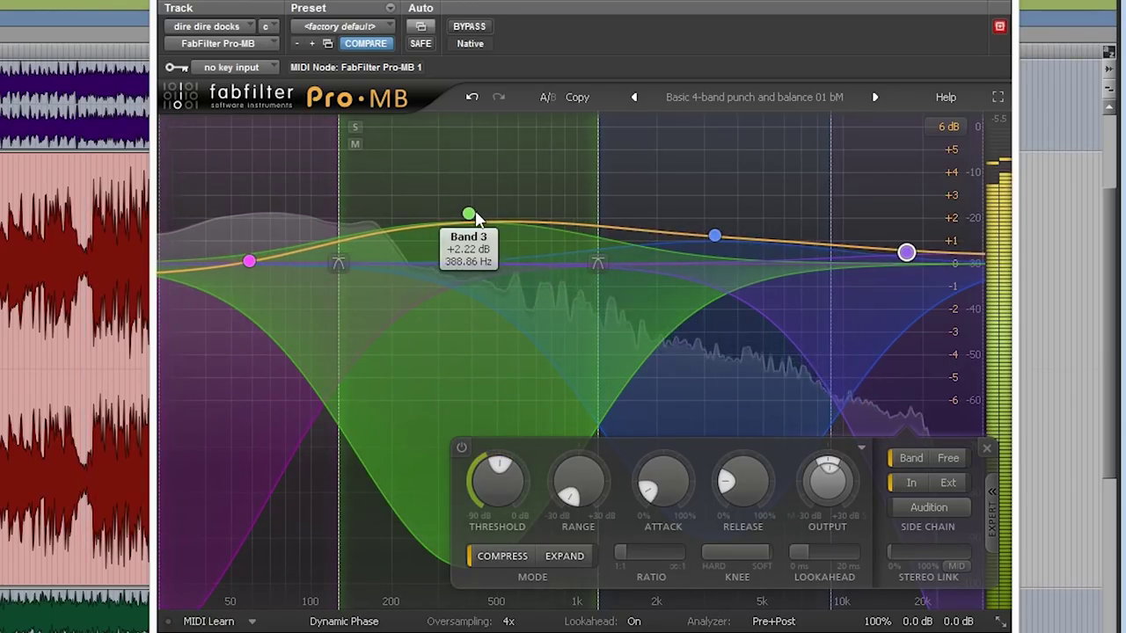
pyautogui.moveTo(714, 235)
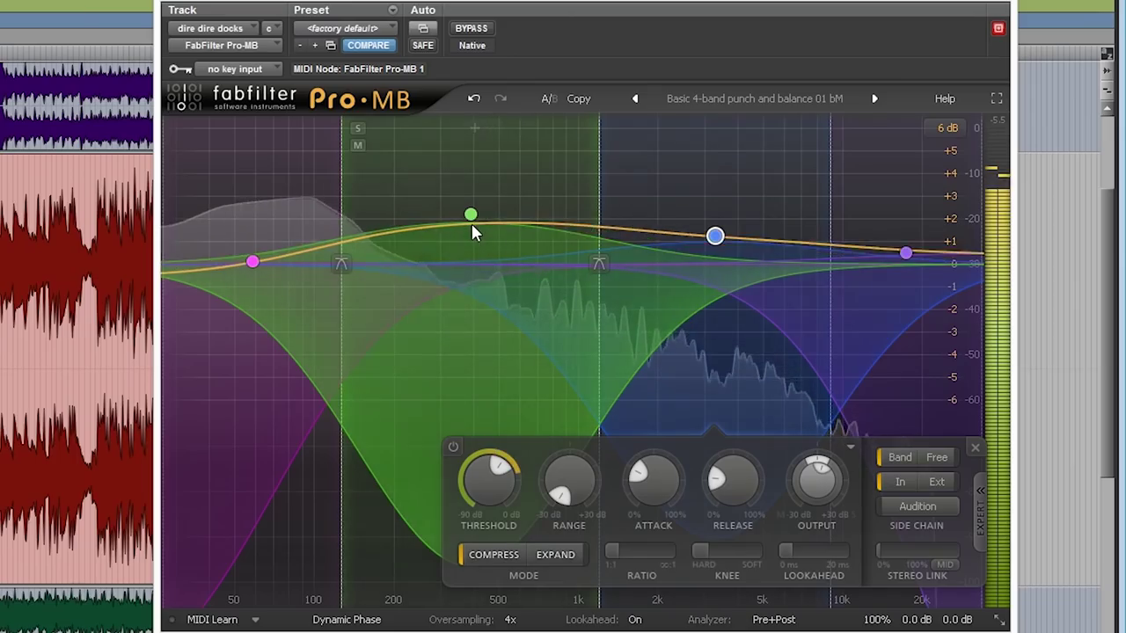
pyautogui.moveTo(719, 269)
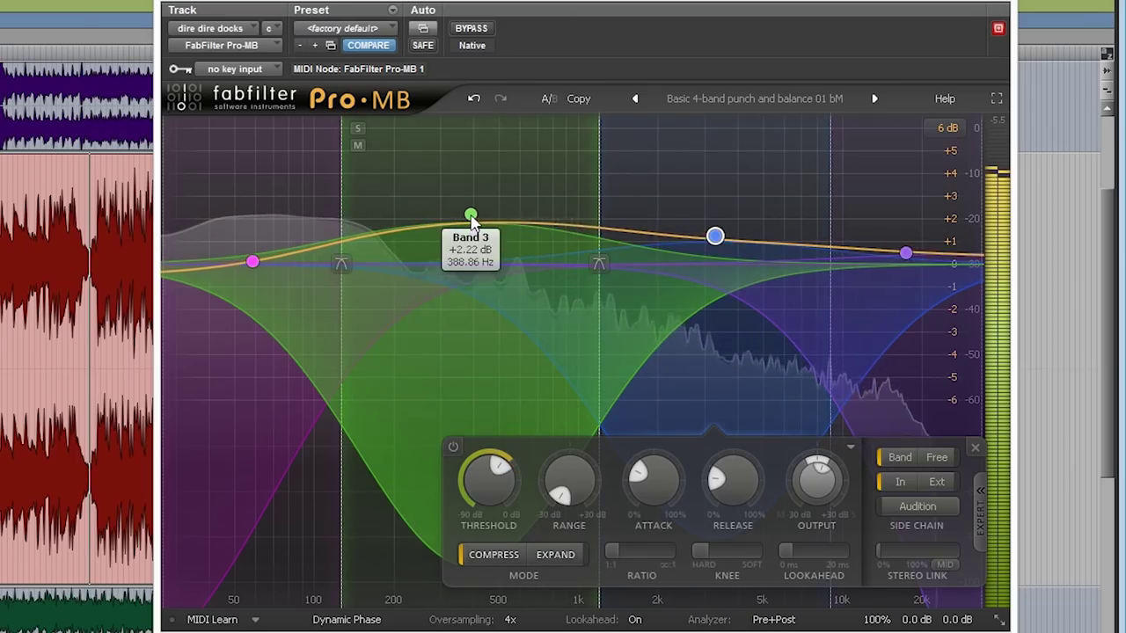
# - Try Band 3 gains from -1.32 to +5.81 dB, then undo back to about +2 dB
pyautogui.moveTo(473, 220); pyautogui.dragTo(471, 295)
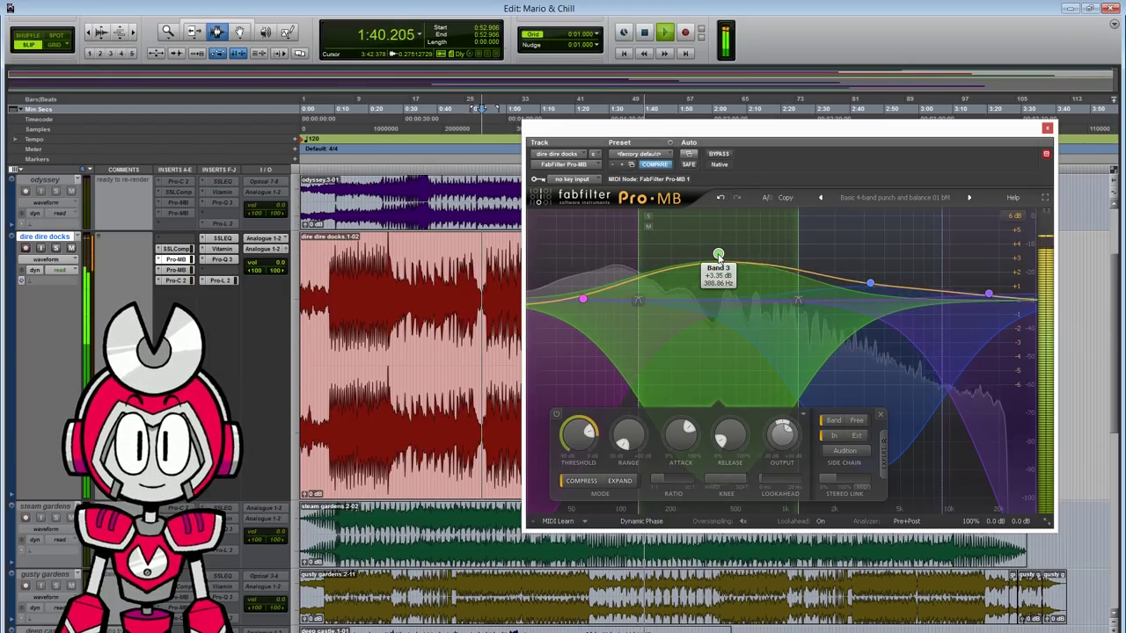
pyautogui.click(737, 199)
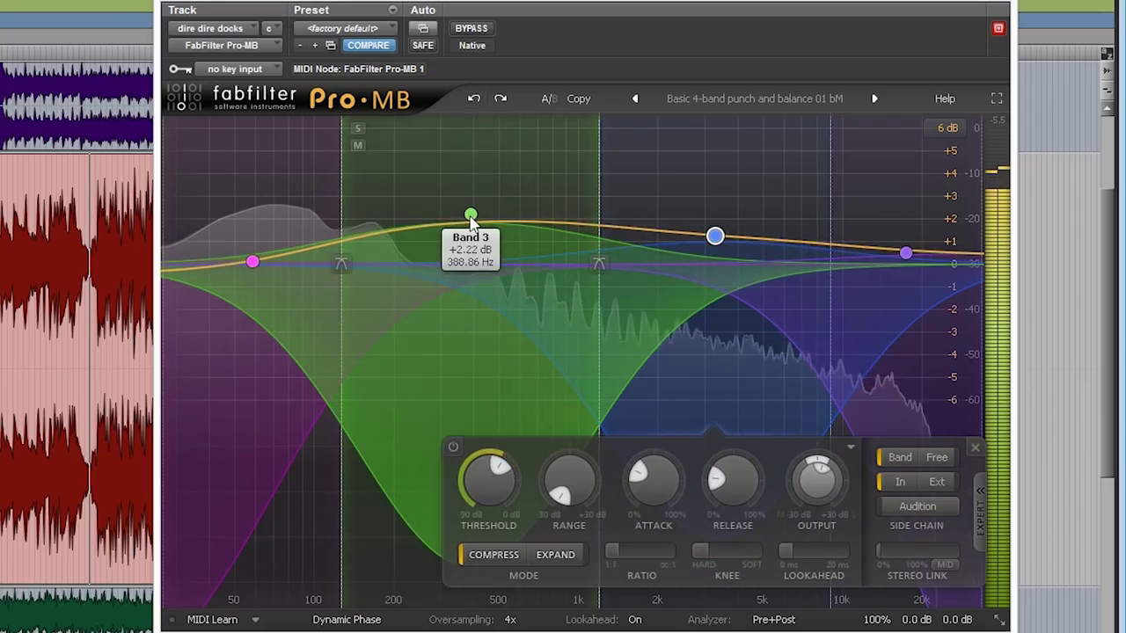
pyautogui.moveTo(472, 220); pyautogui.dragTo(472, 295)
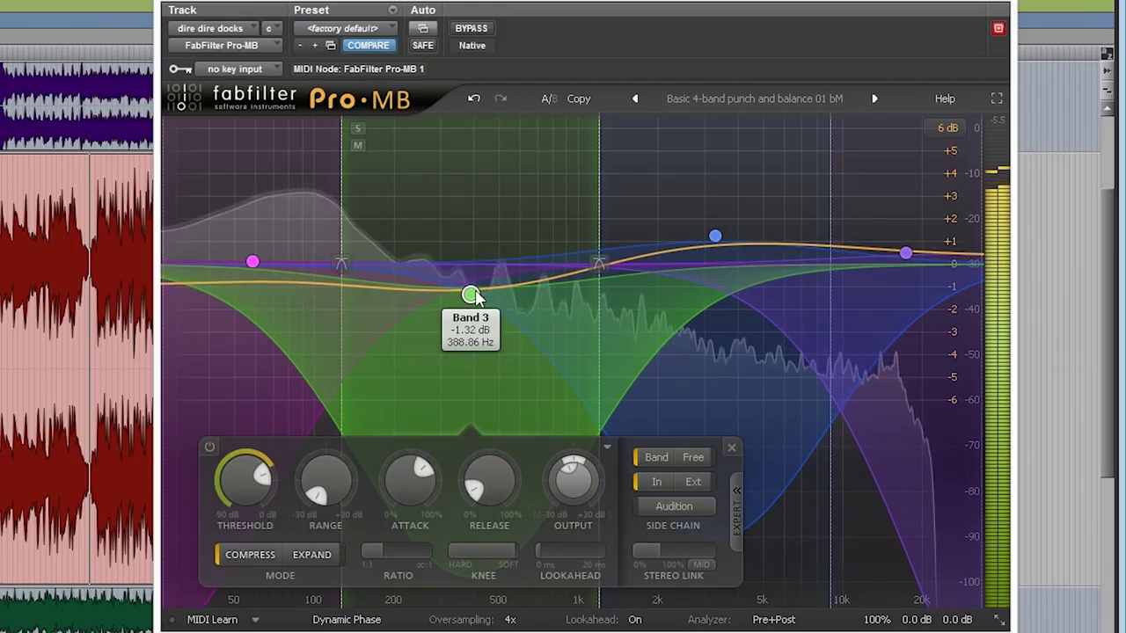
pyautogui.moveTo(474, 297); pyautogui.dragTo(491, 128)
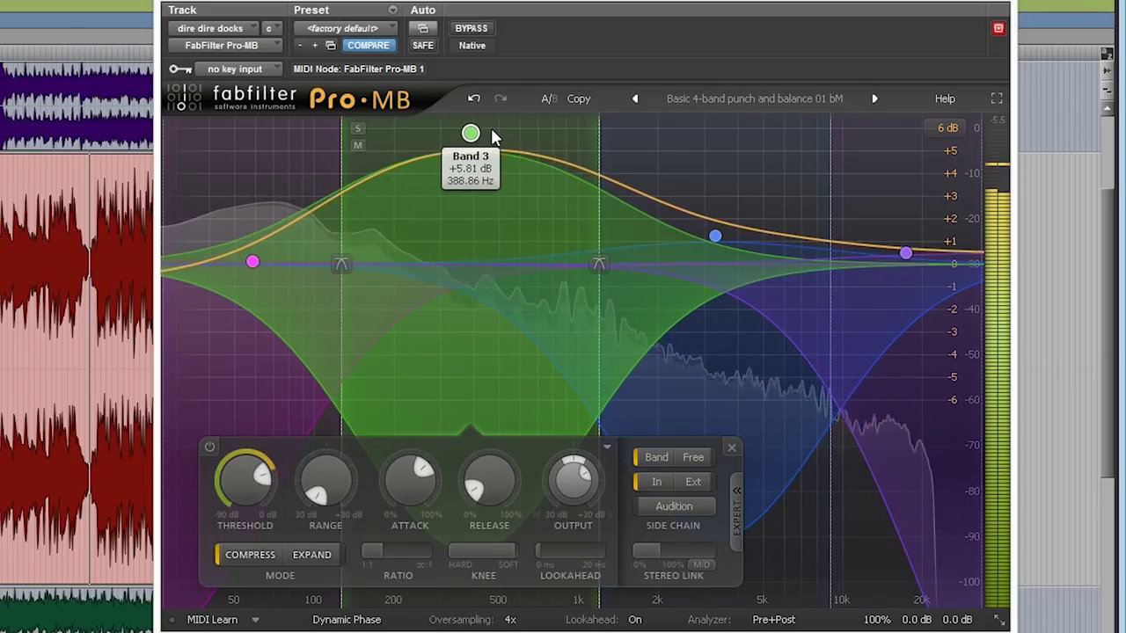
pyautogui.click(473, 99)
pyautogui.click(473, 99)
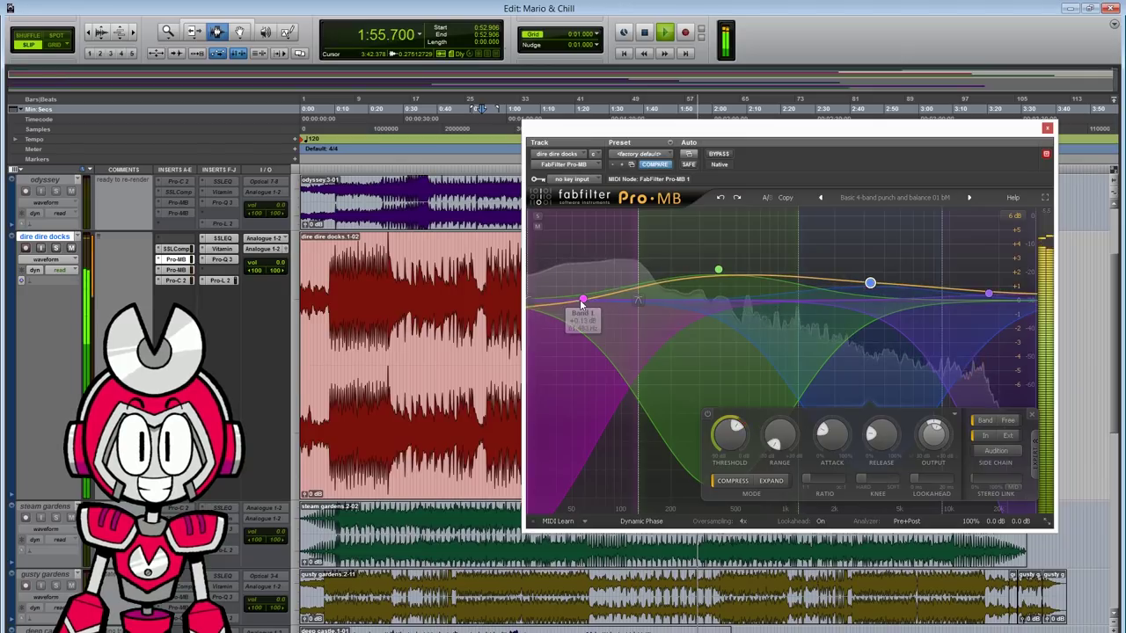
# - Inspect the lowest band, Band 3 and Band 4 settings in the first Pro-MB
pyautogui.click(253, 262)
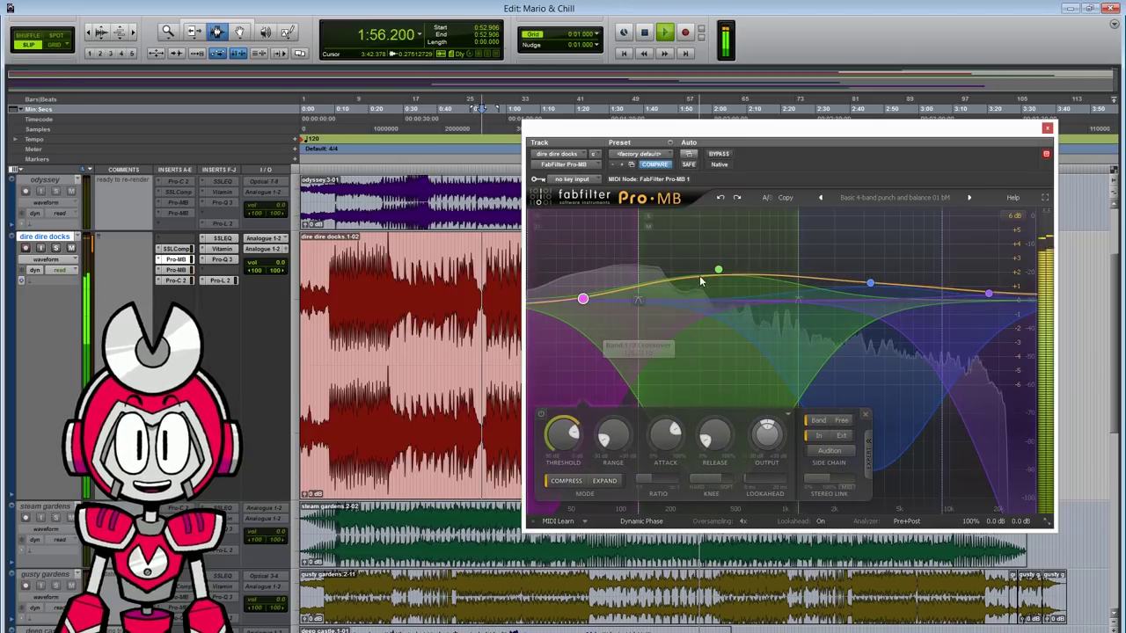
pyautogui.click(719, 271)
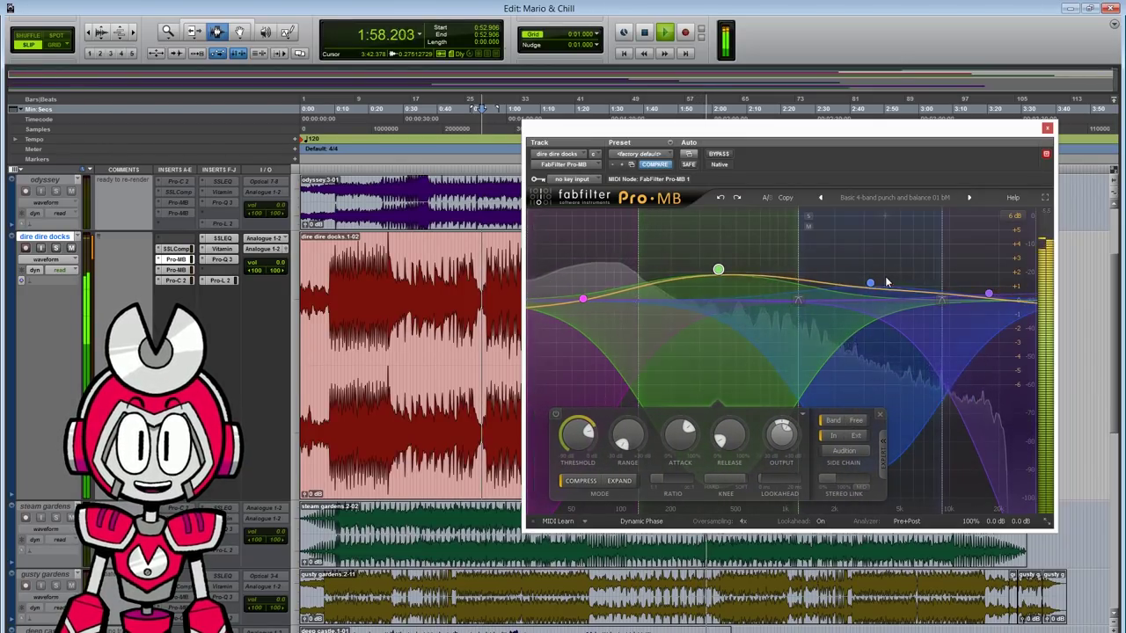
pyautogui.click(991, 296)
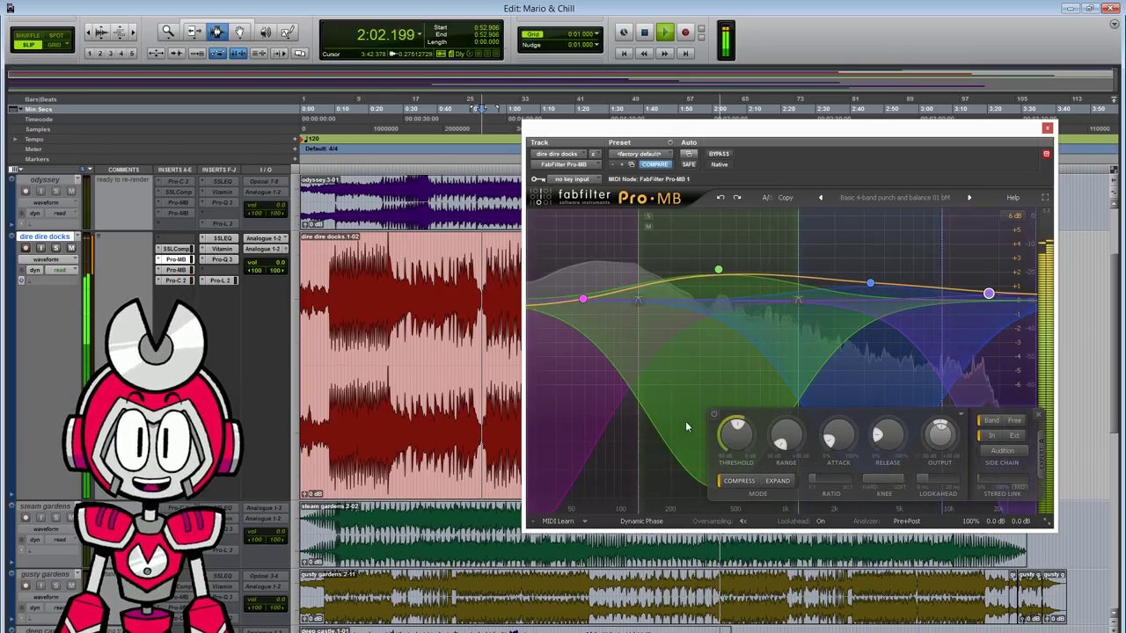
pyautogui.click(697, 363)
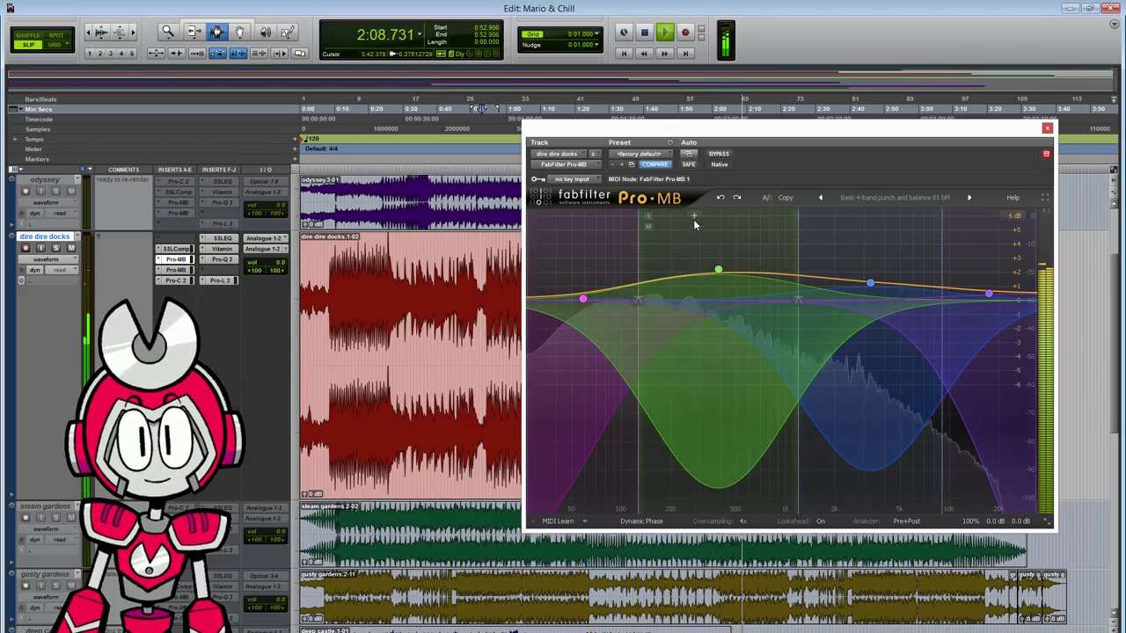
pyautogui.click(715, 270)
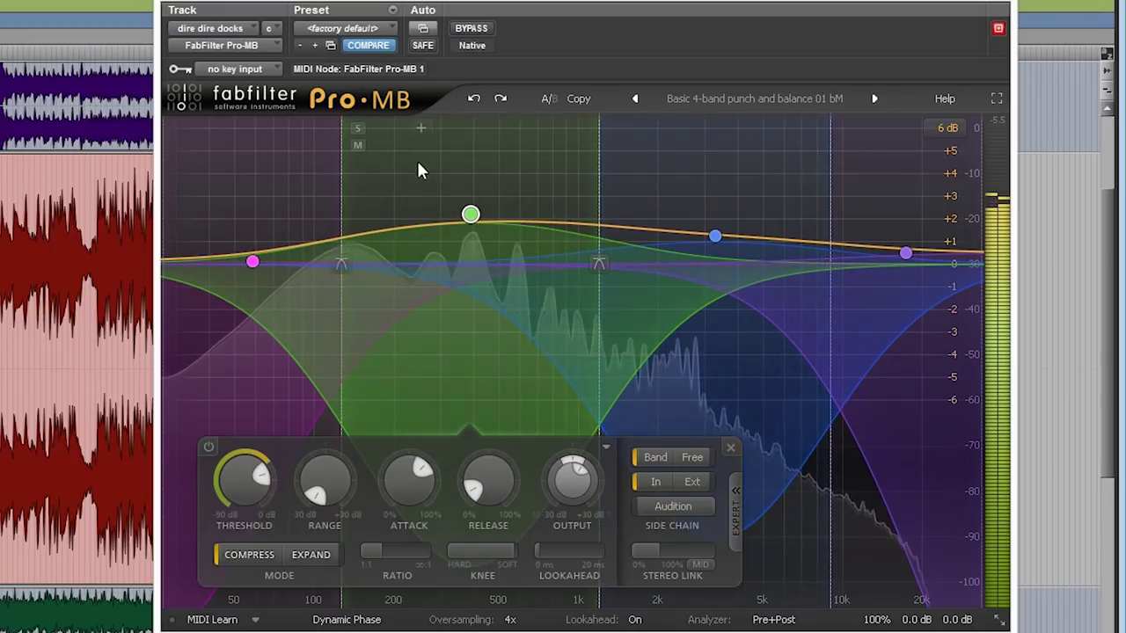
# - Select band groups, review Bands 2 and 3, then close the first Pro-MB
pyautogui.moveTo(679, 245); pyautogui.dragTo(965, 353)
pyautogui.moveTo(870, 347); pyautogui.dragTo(780, 333)
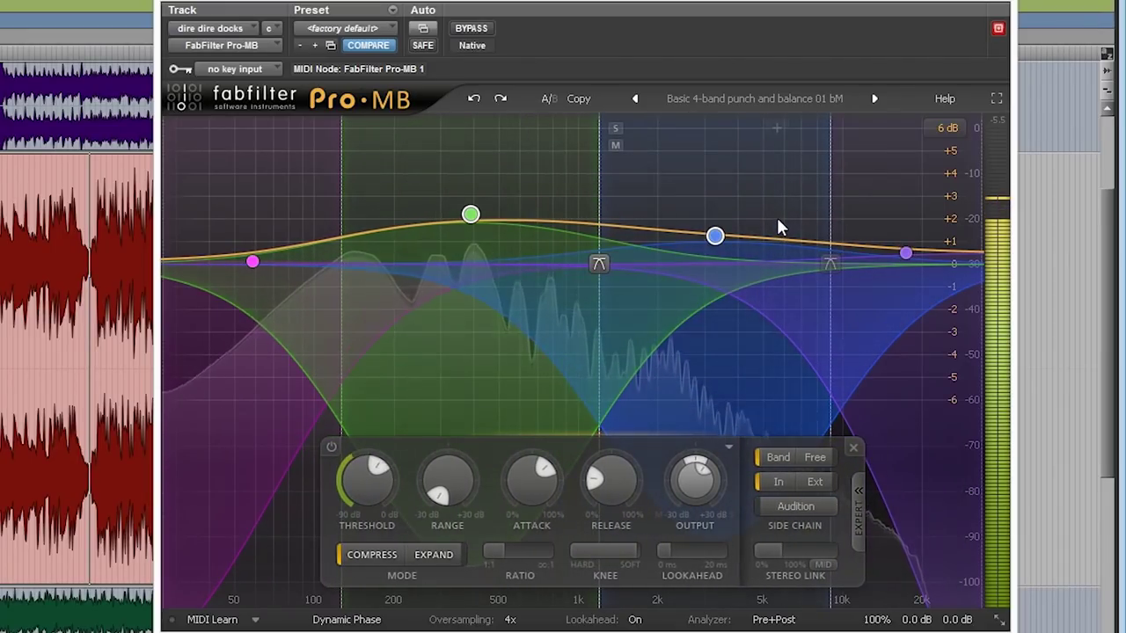
pyautogui.click(715, 236)
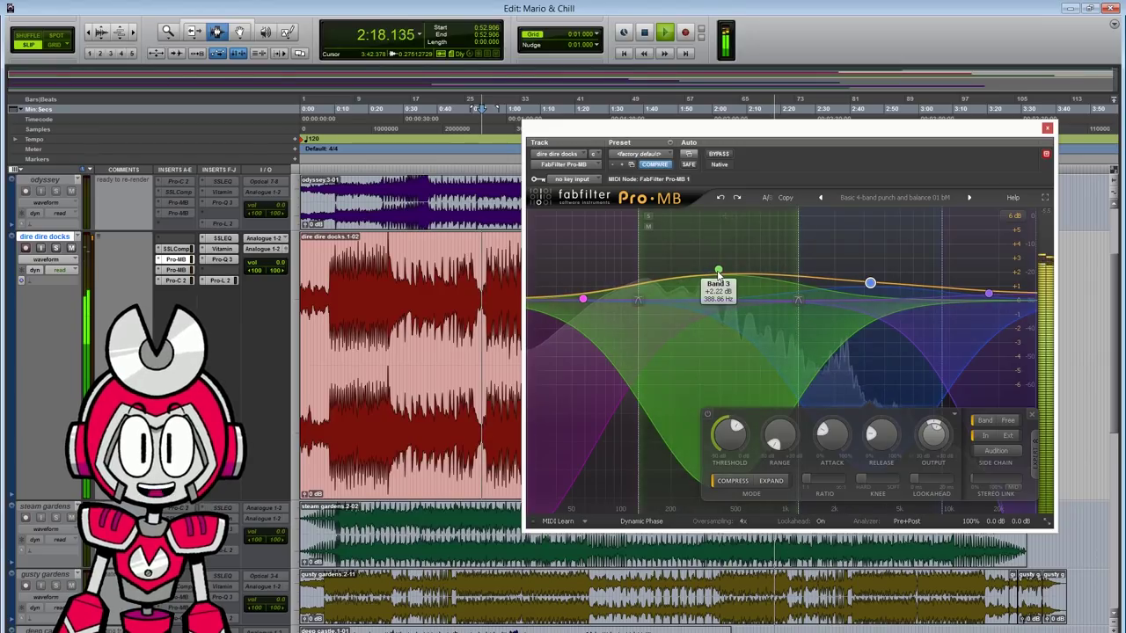
pyautogui.click(543, 239)
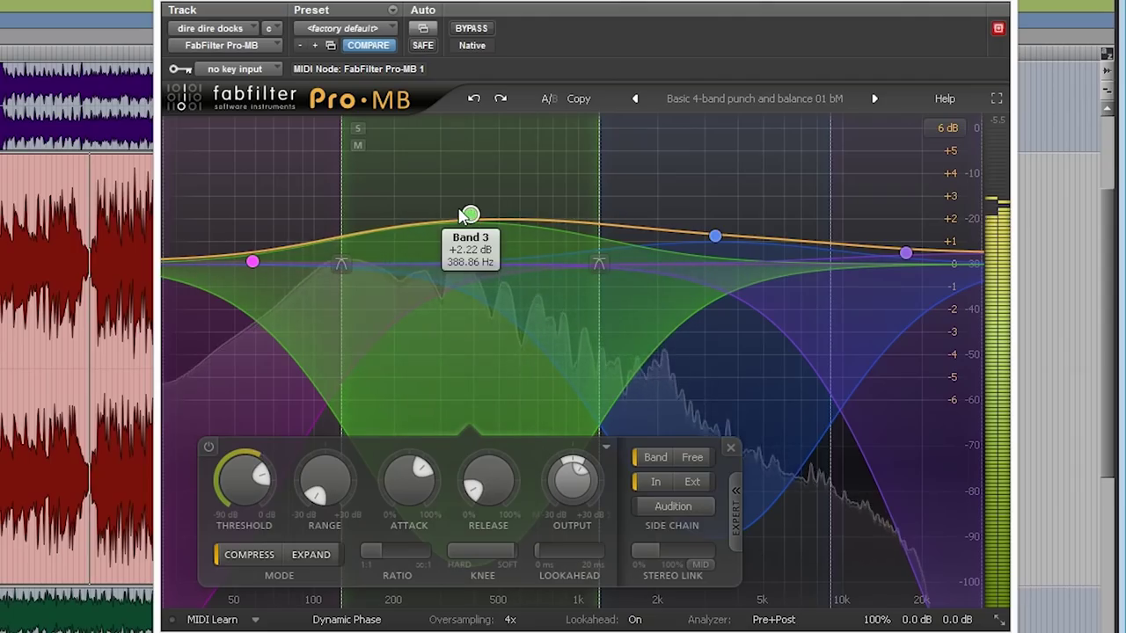
pyautogui.click(714, 236)
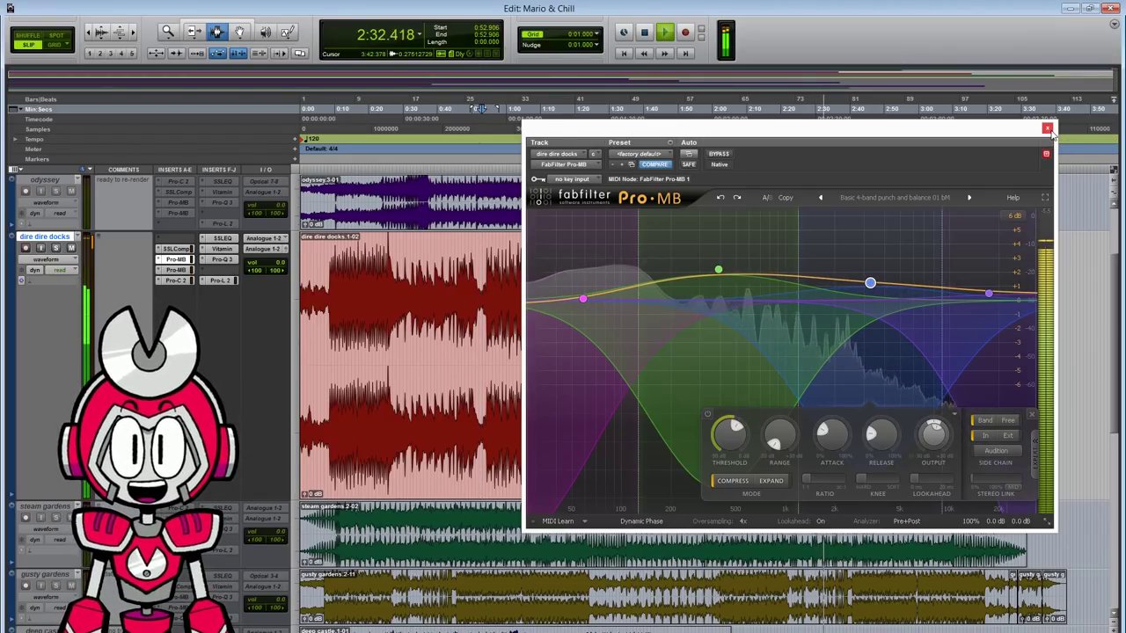
pyautogui.click(1047, 129)
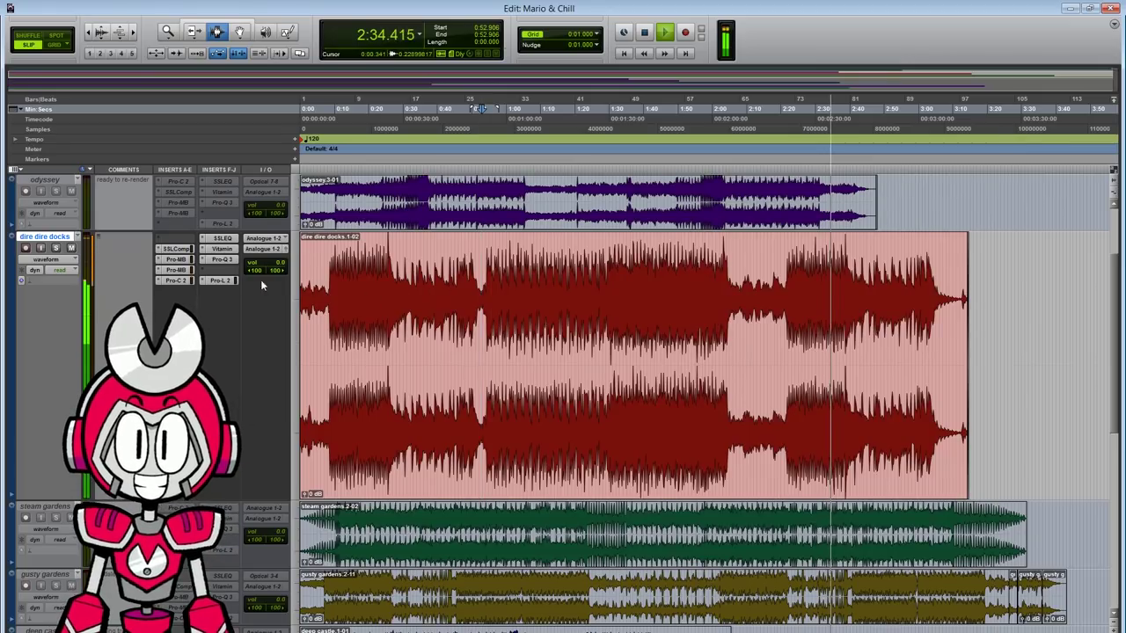
# - Open the second Pro-MB on dire dire docks and stop playback
pyautogui.click(176, 272)
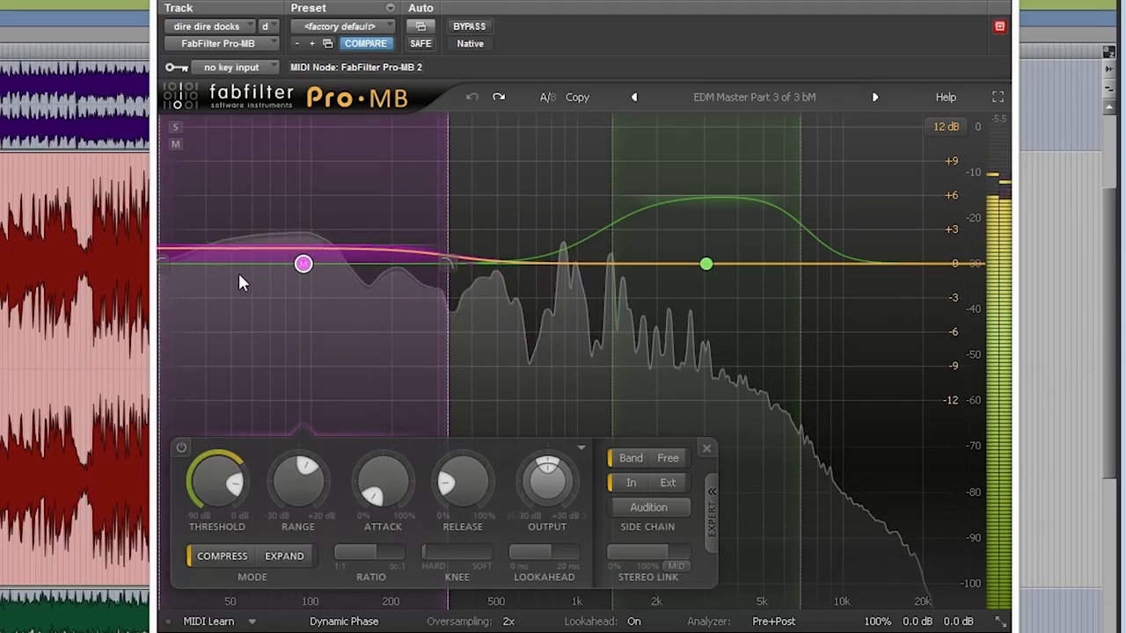
pyautogui.moveTo(616, 303)
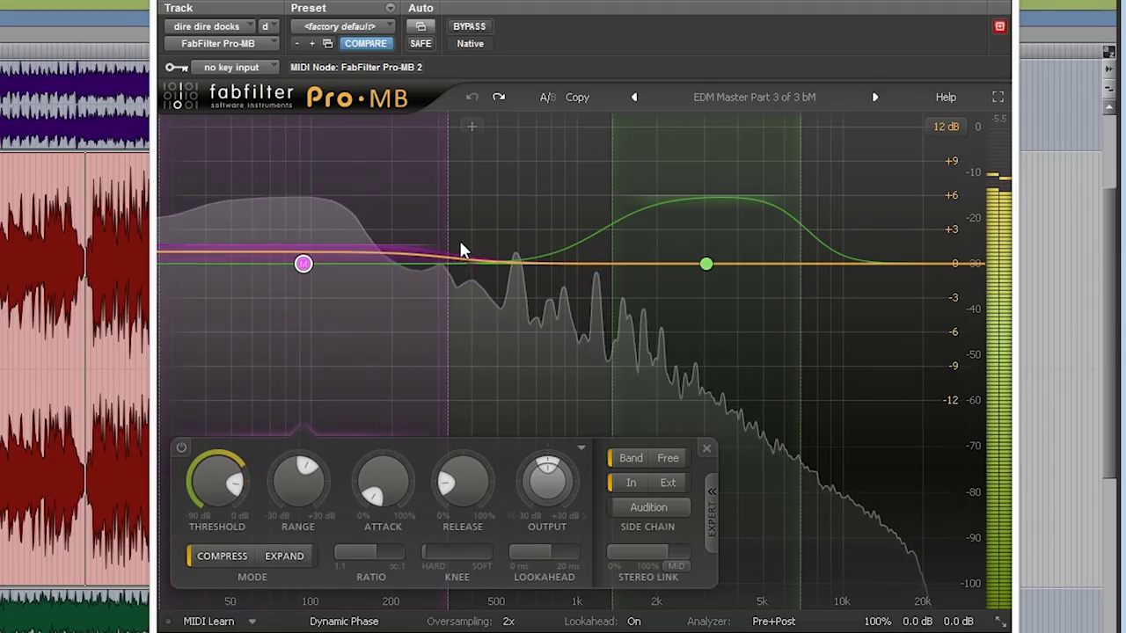
pyautogui.moveTo(452, 237)
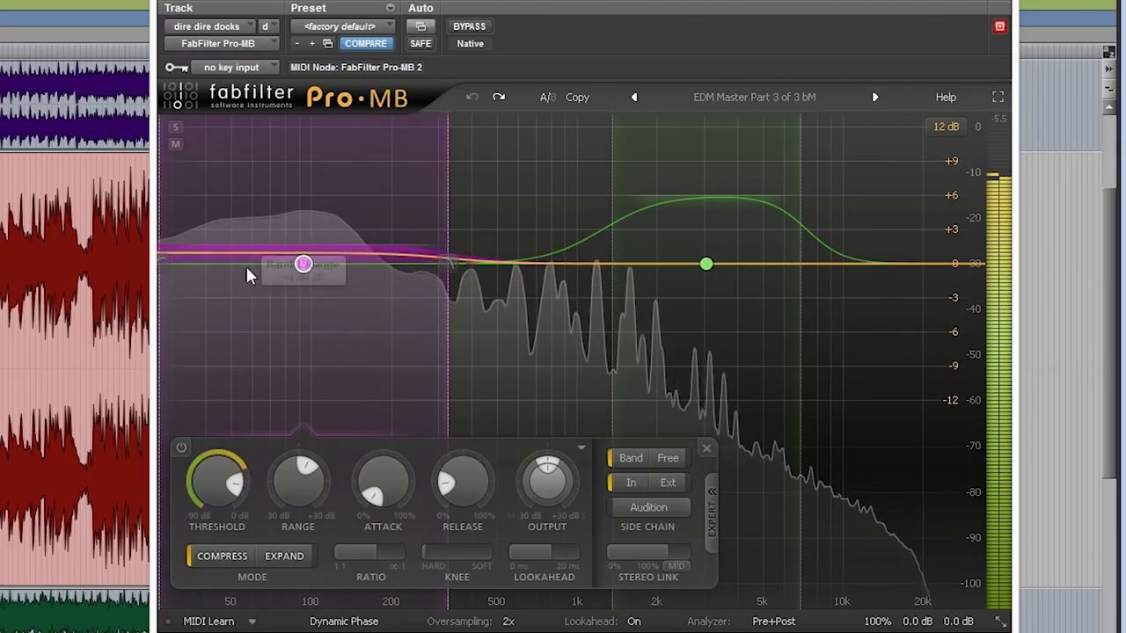
pyautogui.press('space')
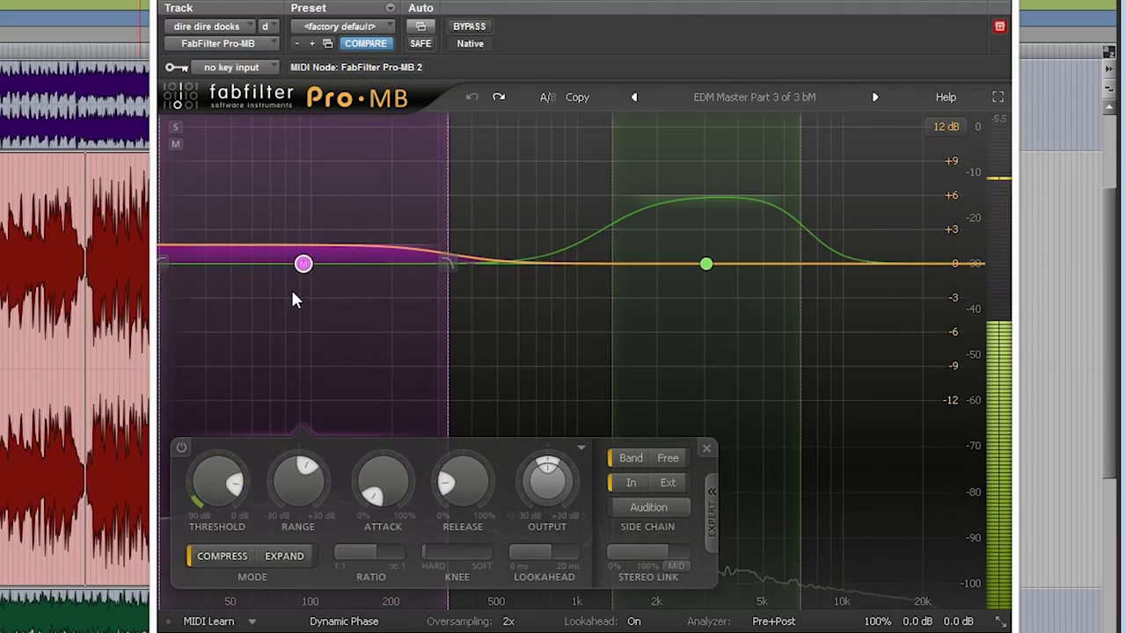
# - Test Band 1 range at +6, +1.58 and +6.92 dB, then undo the last change
pyautogui.moveTo(304, 248)
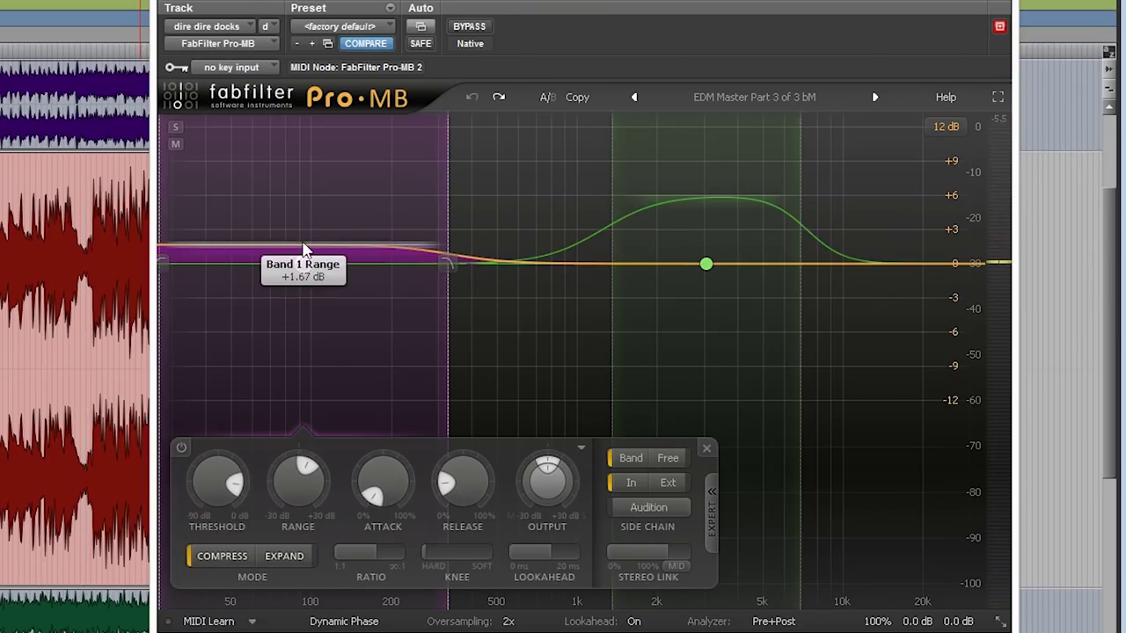
pyautogui.moveTo(304, 248); pyautogui.dragTo(305, 196)
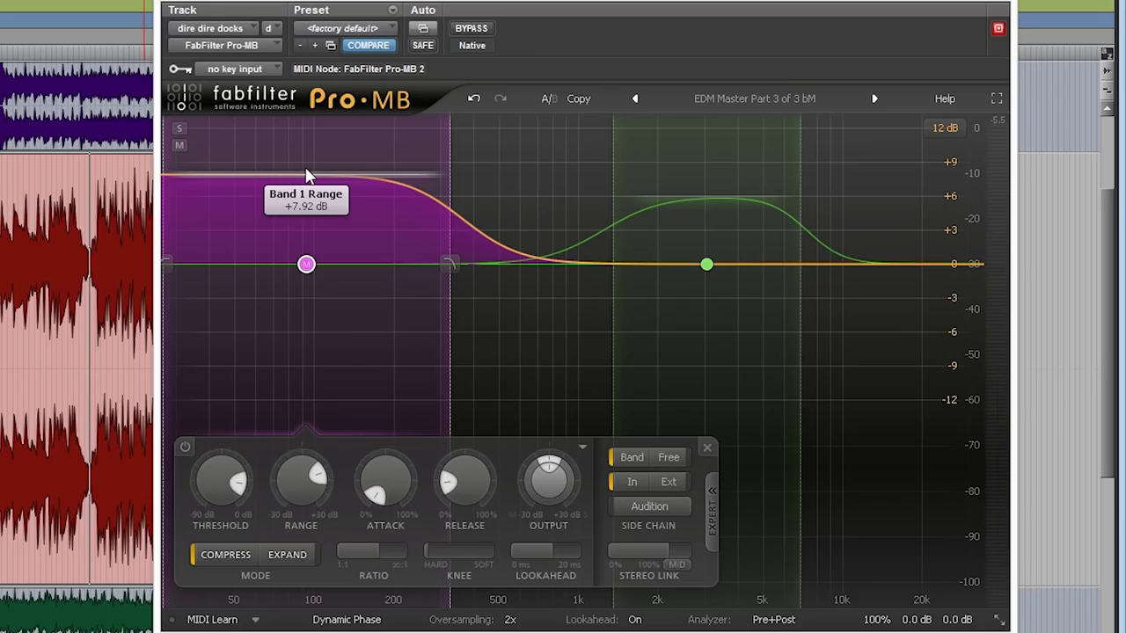
pyautogui.moveTo(618, 247); pyautogui.dragTo(607, 292)
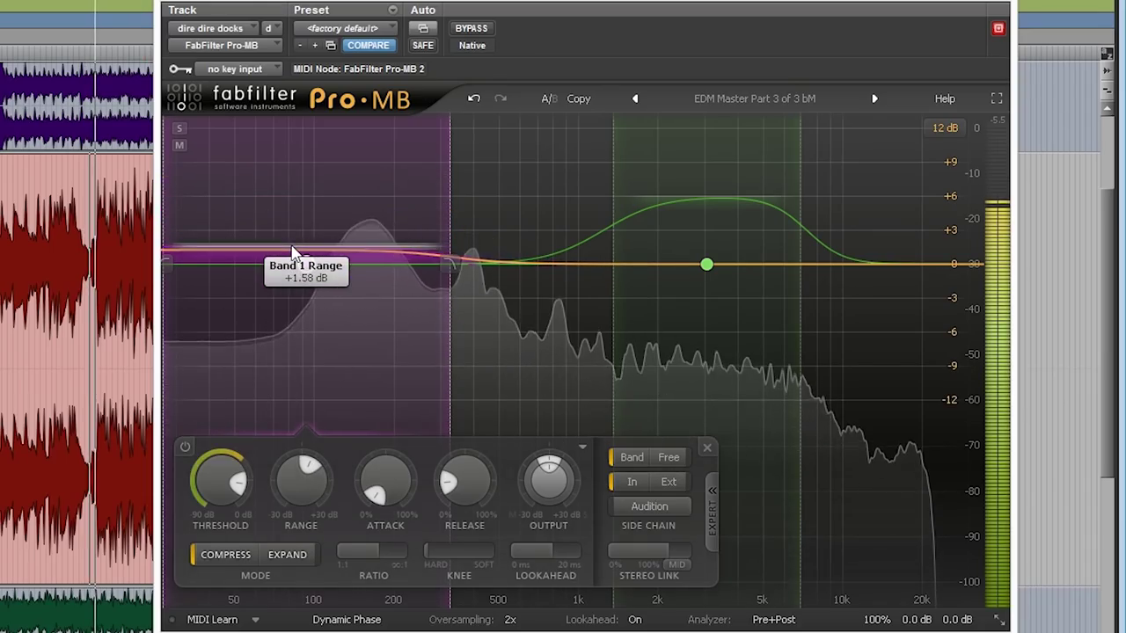
pyautogui.moveTo(295, 255); pyautogui.dragTo(308, 160)
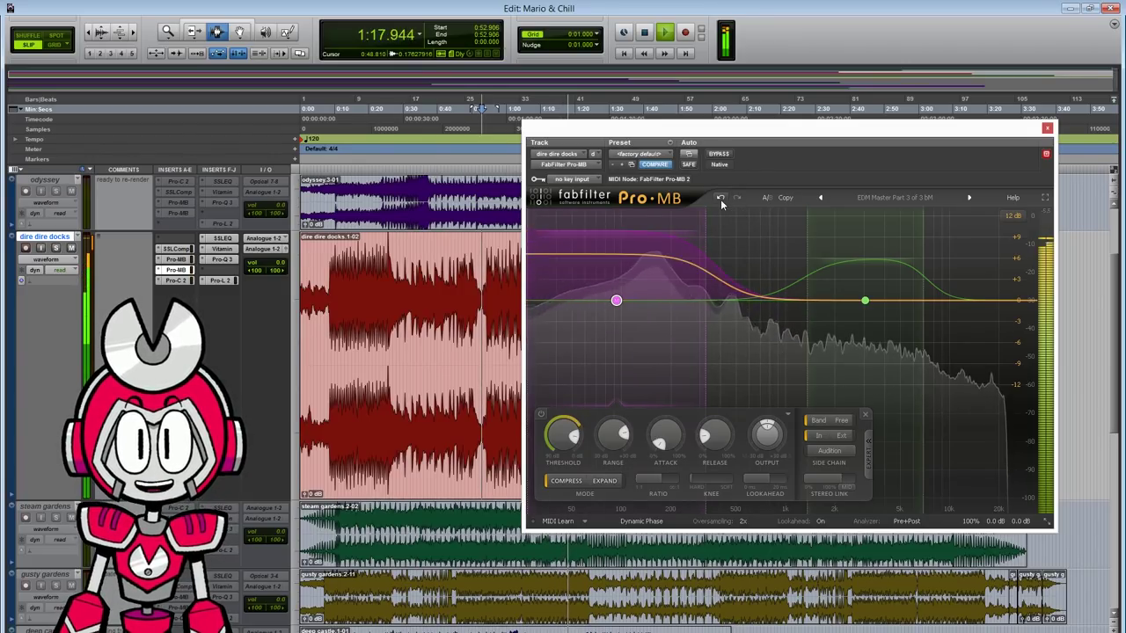
pyautogui.click(721, 200)
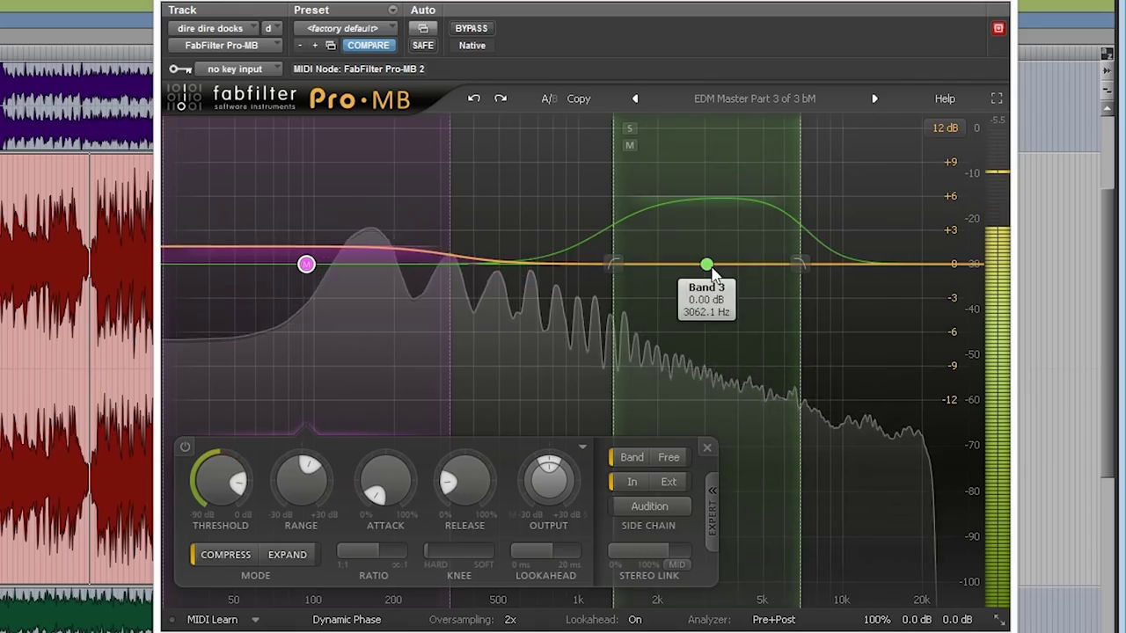
# - Enable Band 3, lower its threshold to about -27 dB, then bypass it
pyautogui.click(709, 266)
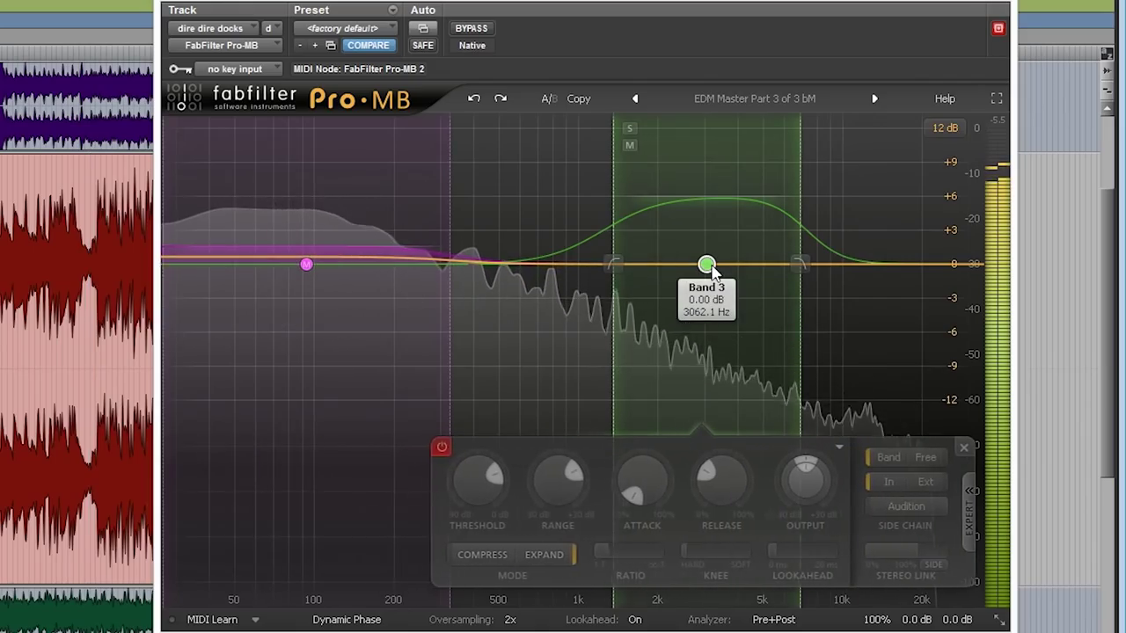
pyautogui.click(445, 448)
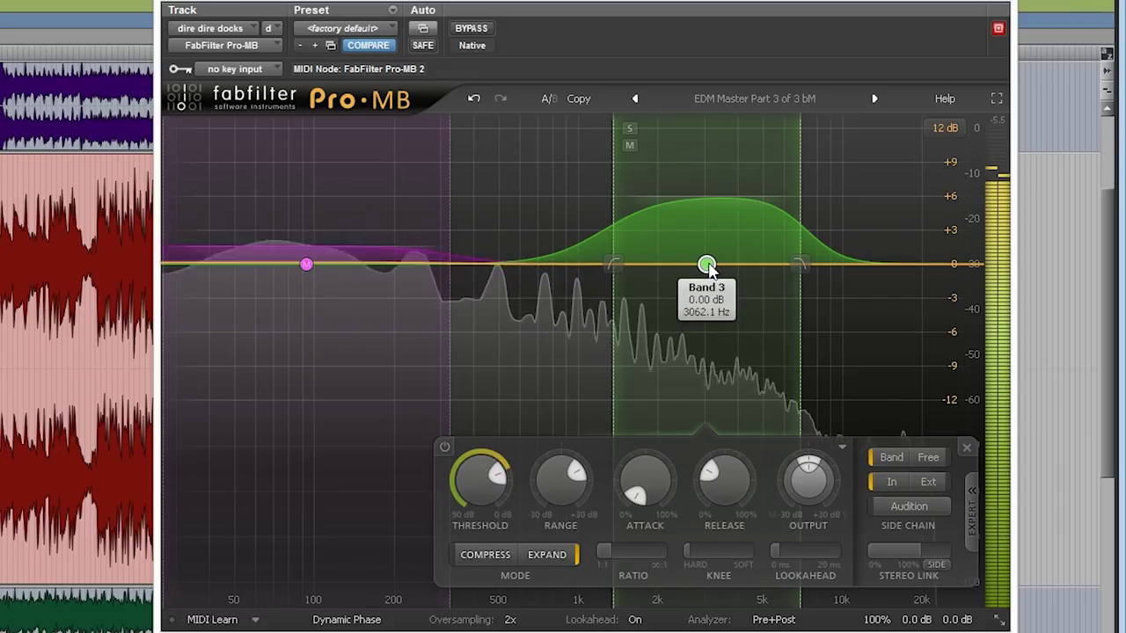
pyautogui.moveTo(475, 514); pyautogui.dragTo(465, 485)
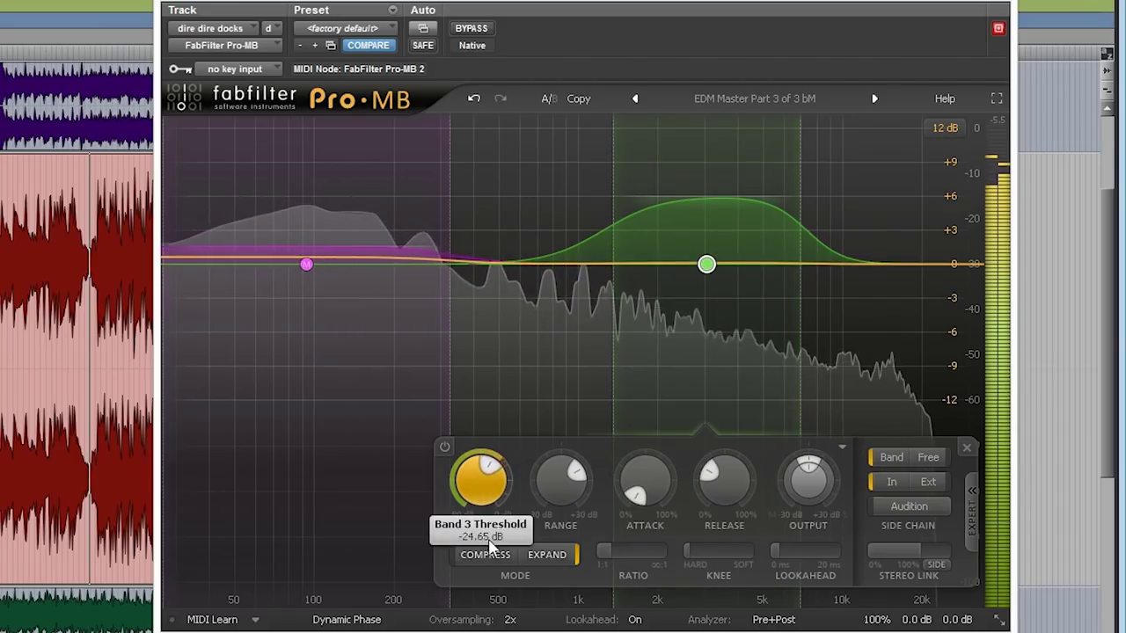
pyautogui.click(446, 447)
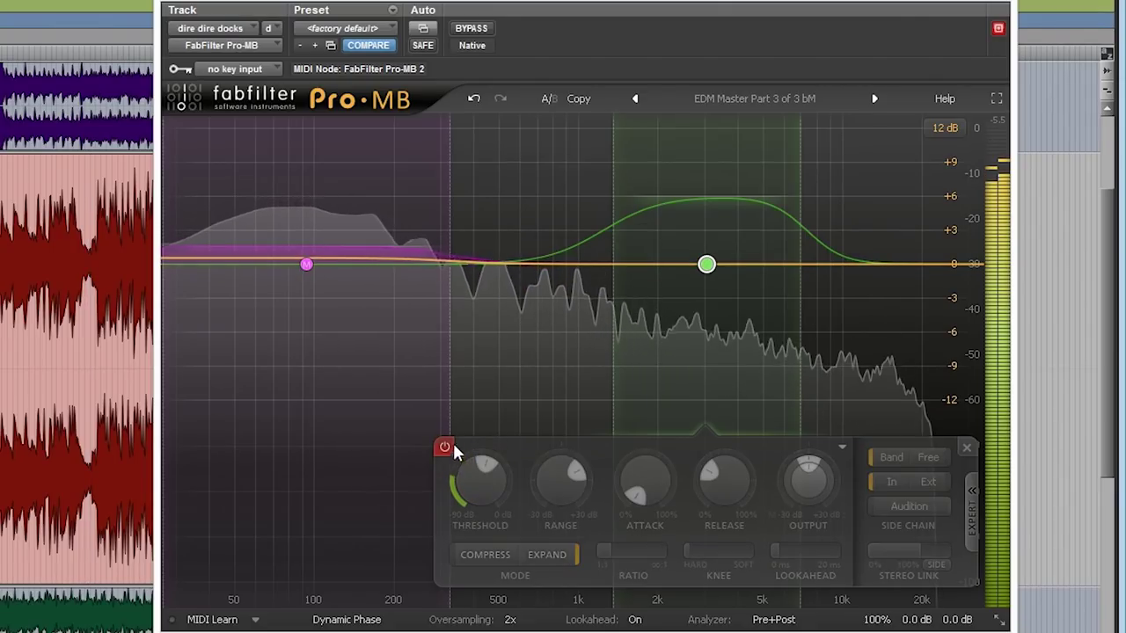
# - Reduce Band 3's range to about +3 dB, set Band 1 to +1.58 dB, and close Pro-MB
pyautogui.moveTo(711, 195); pyautogui.dragTo(708, 230)
pyautogui.moveTo(306, 264); pyautogui.dragTo(308, 253)
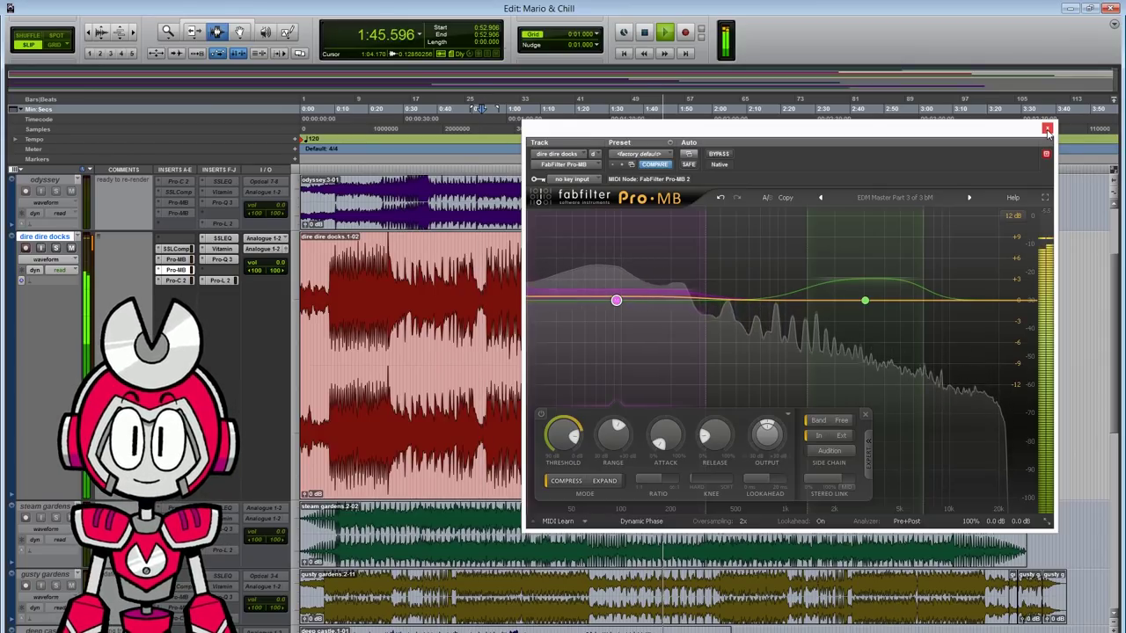
pyautogui.click(1047, 130)
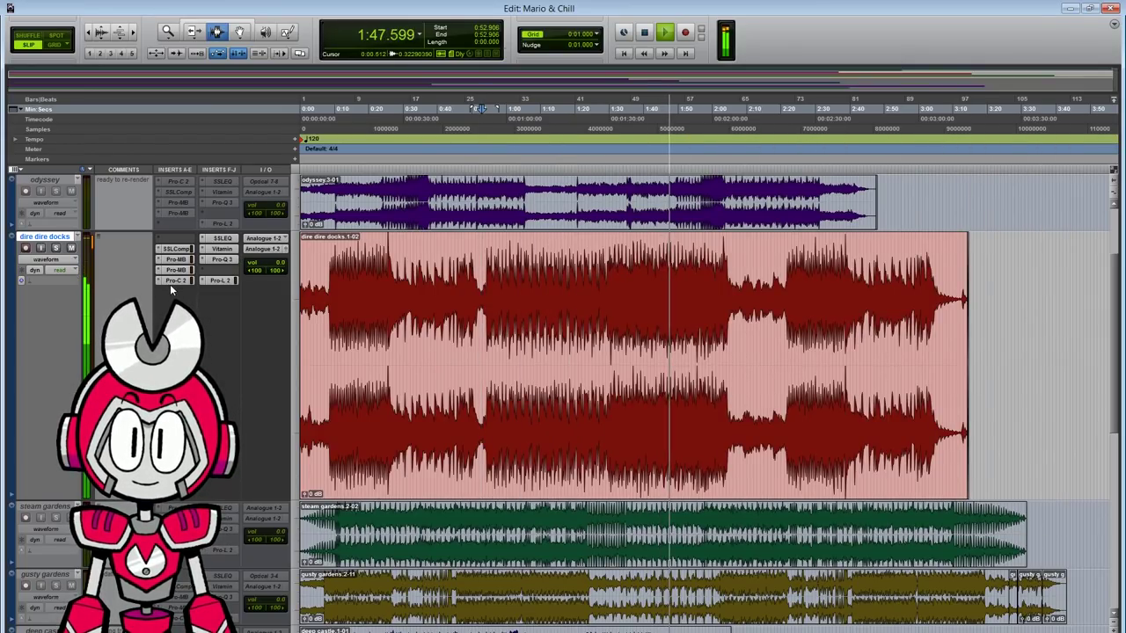
pyautogui.click(175, 280)
pyautogui.moveTo(770, 131); pyautogui.dragTo(815, 141)
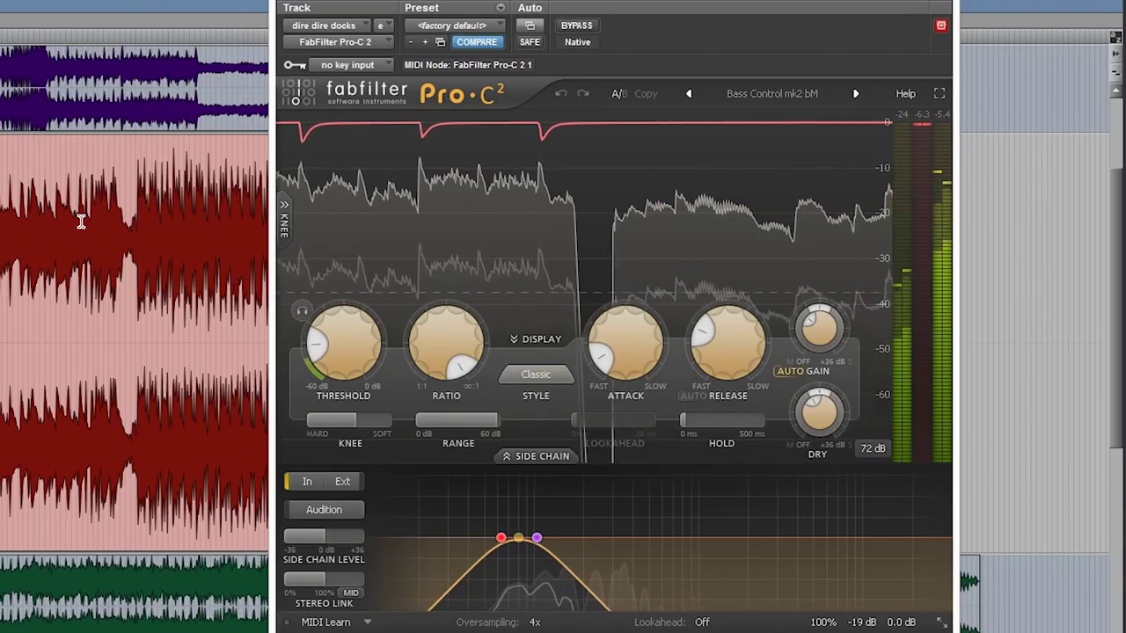
pyautogui.moveTo(544, 550)
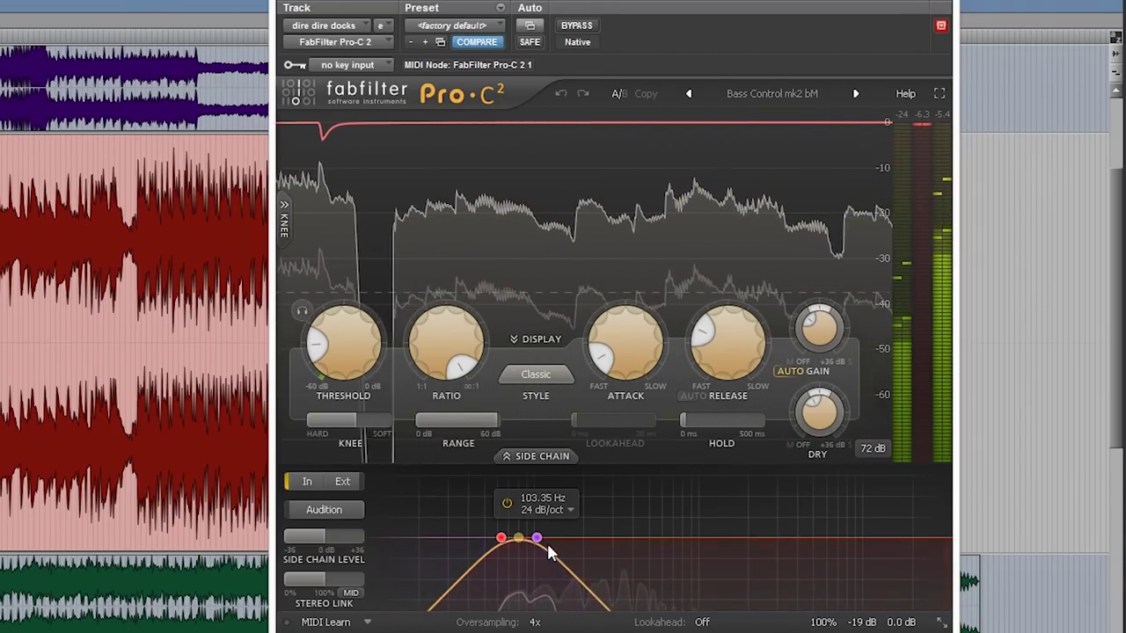
pyautogui.moveTo(500, 540)
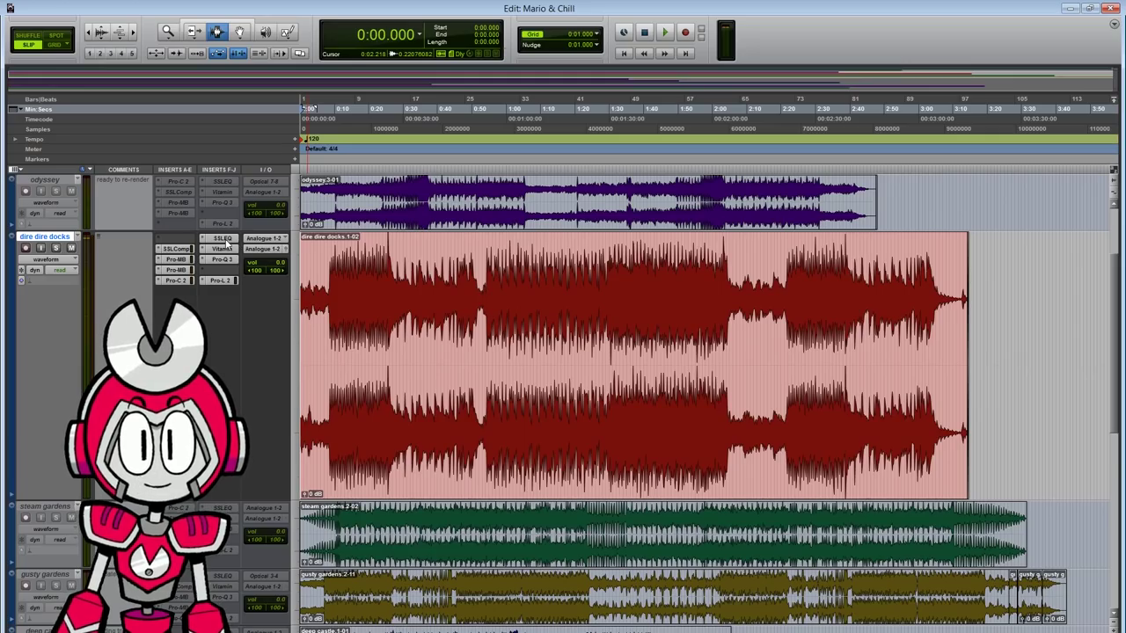
pyautogui.click(222, 239)
pyautogui.moveTo(809, 138); pyautogui.dragTo(747, 134)
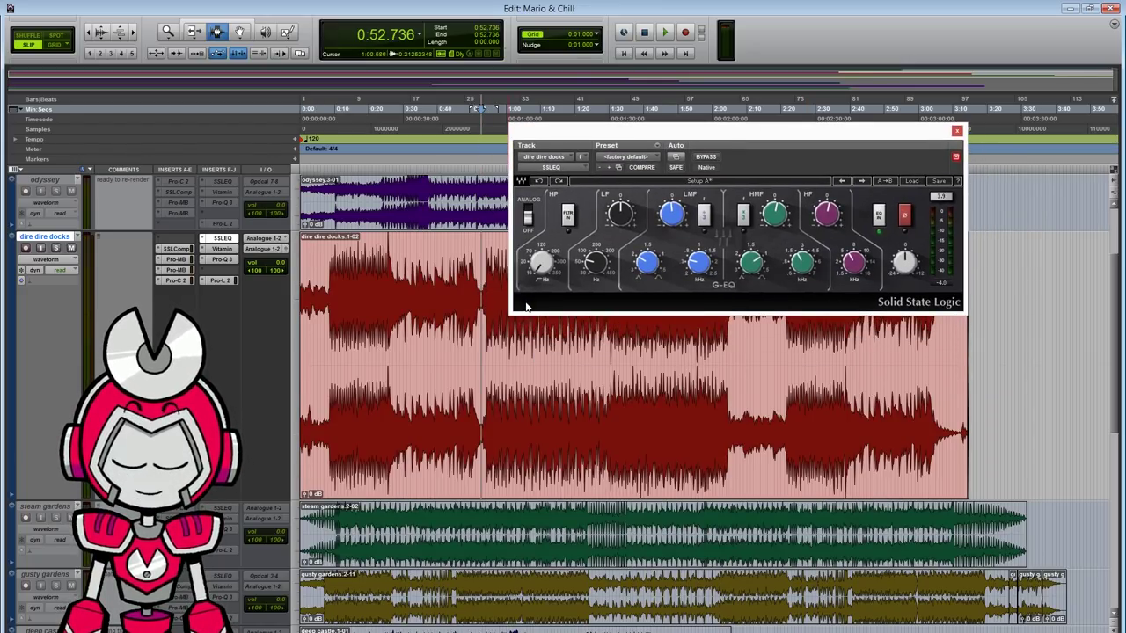
pyautogui.click(189, 249)
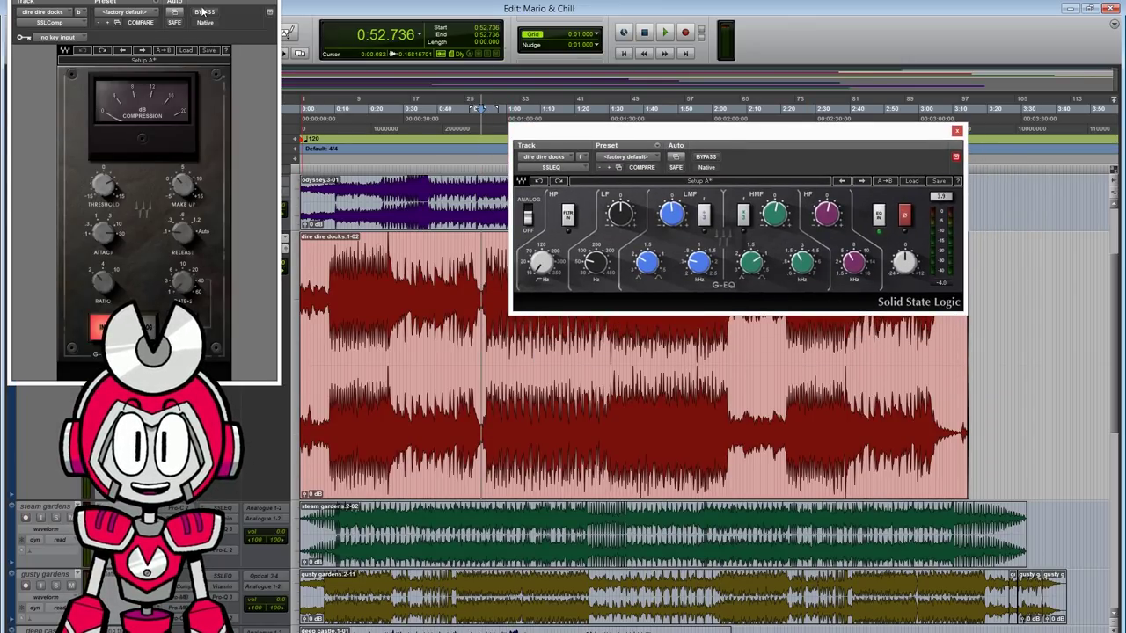
pyautogui.moveTo(210, 7); pyautogui.dragTo(492, 107)
pyautogui.moveTo(635, 138); pyautogui.dragTo(701, 128)
pyautogui.click(554, 108)
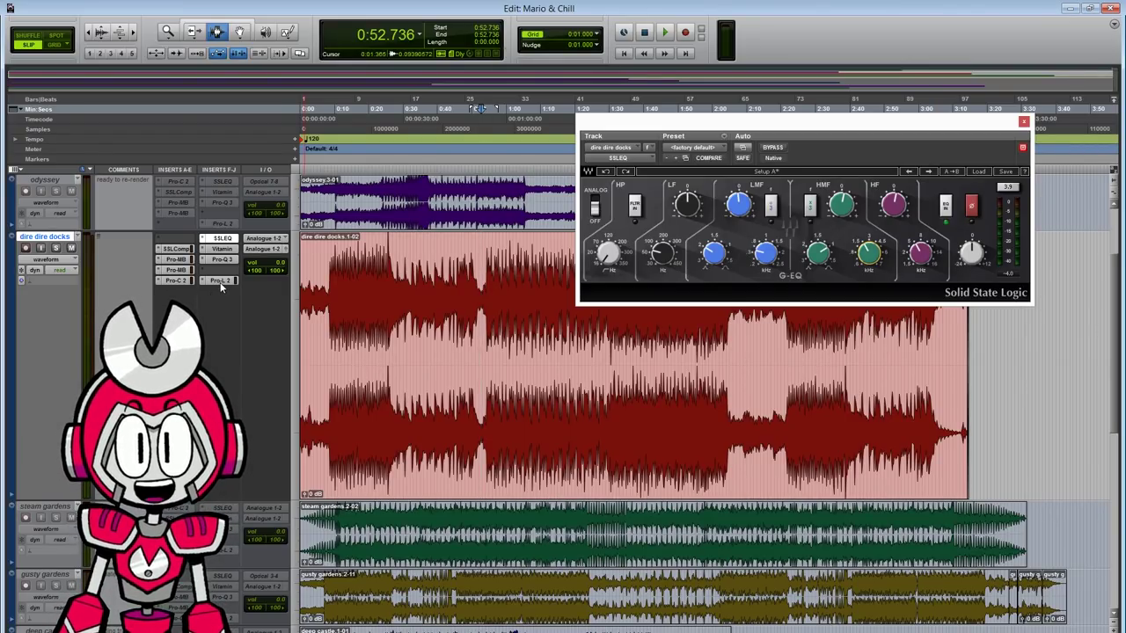
pyautogui.click(220, 282)
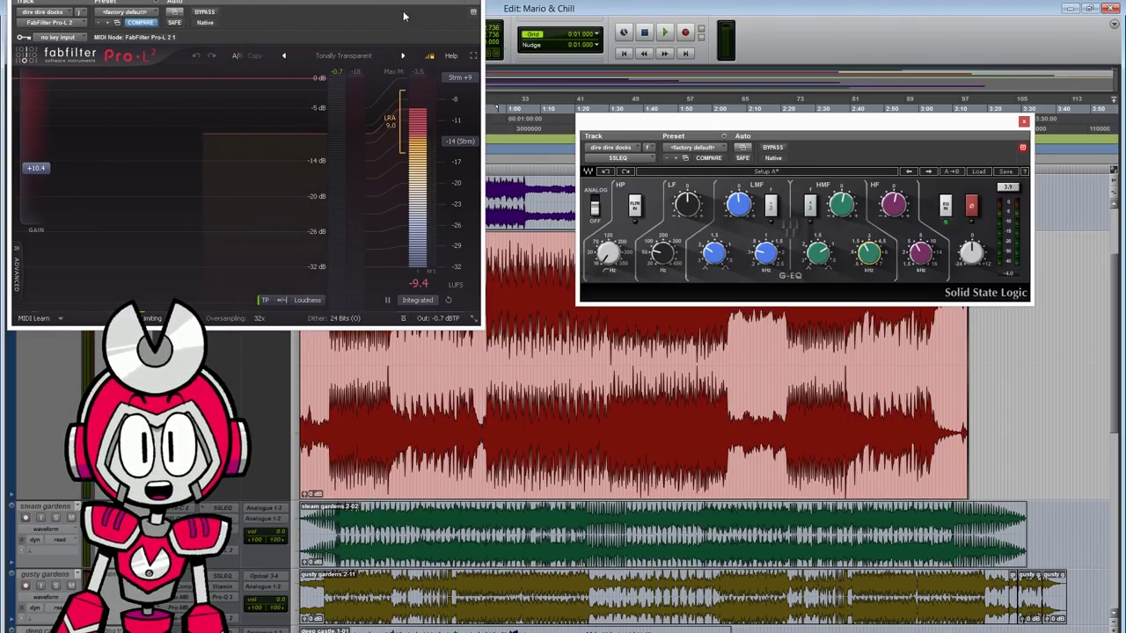
pyautogui.moveTo(477, 5); pyautogui.dragTo(517, 85)
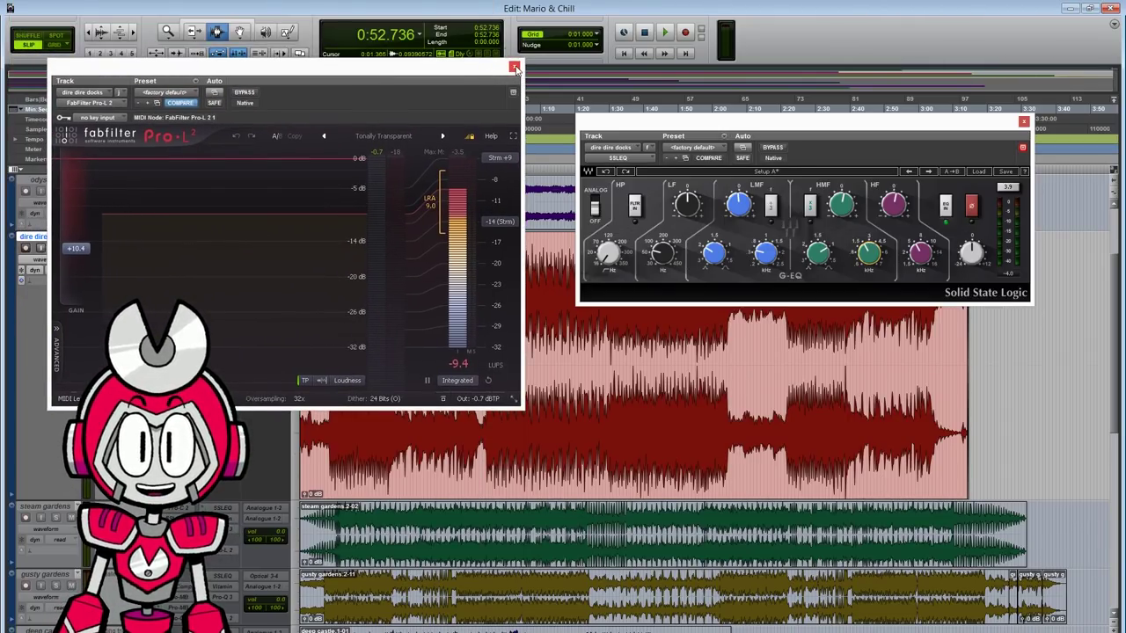
pyautogui.click(514, 68)
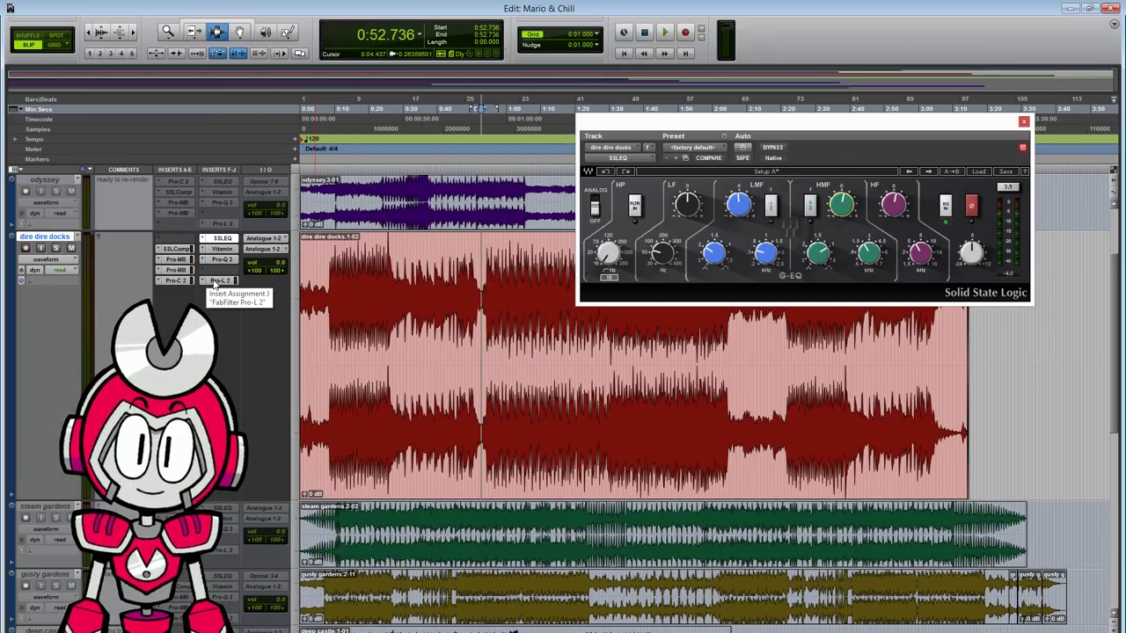
pyautogui.moveTo(842, 209)
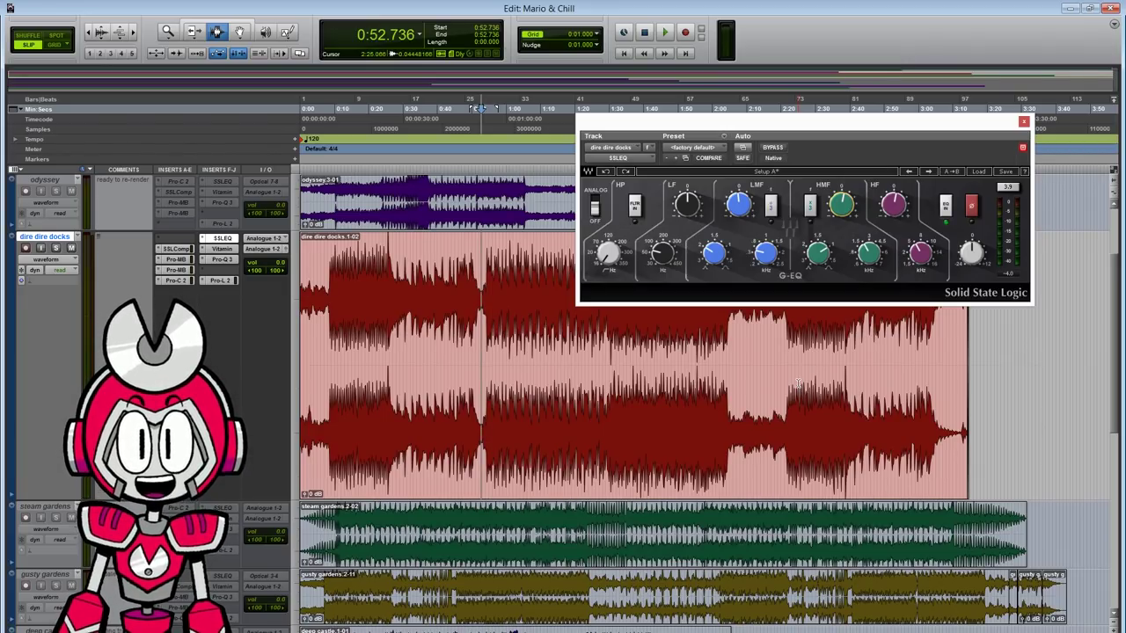
# - Set the SSL EQ high-mid to about 5.56 with a boost, and low-mid gain to 20.00
pyautogui.moveTo(845, 210)
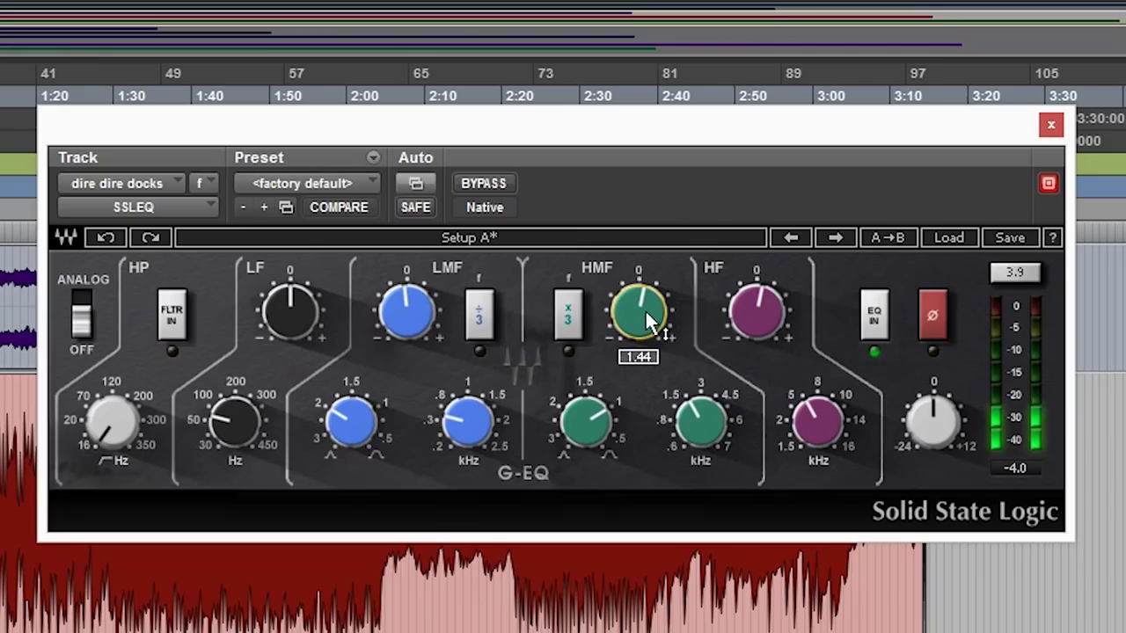
pyautogui.moveTo(643, 330); pyautogui.dragTo(643, 281)
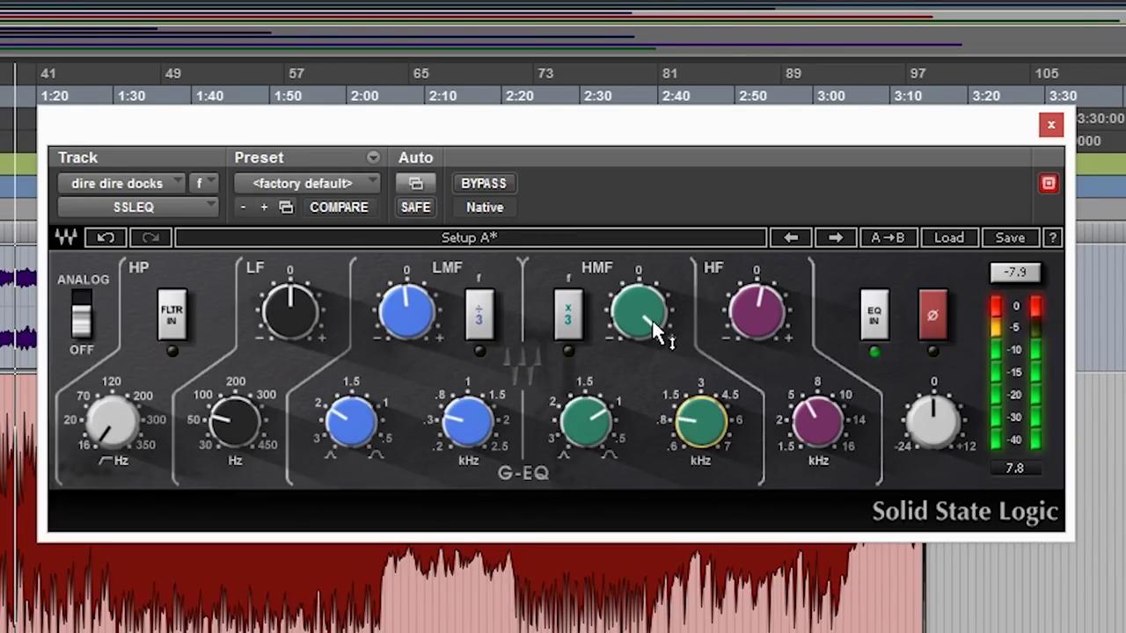
pyautogui.moveTo(701, 420); pyautogui.dragTo(701, 427)
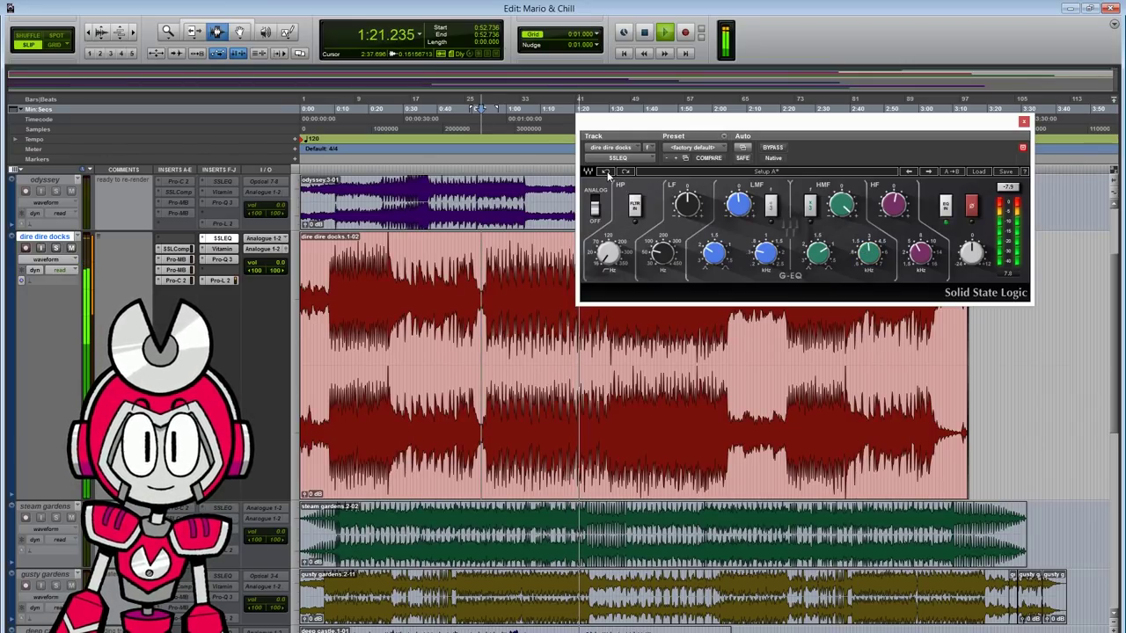
pyautogui.moveTo(841, 205); pyautogui.dragTo(841, 204)
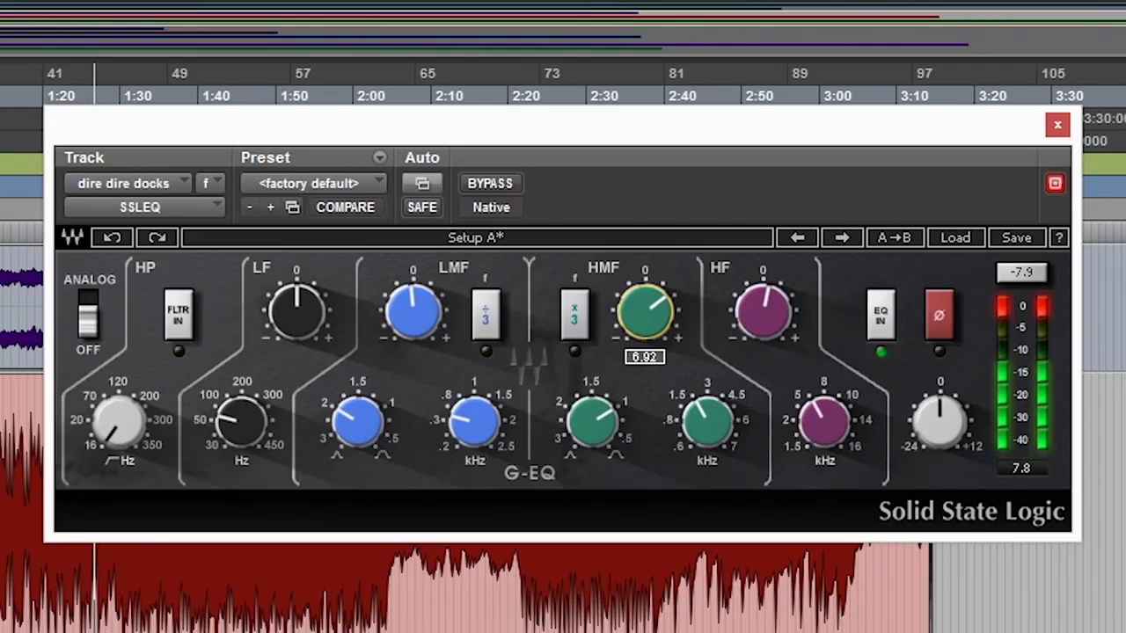
pyautogui.moveTo(645, 312); pyautogui.dragTo(645, 312)
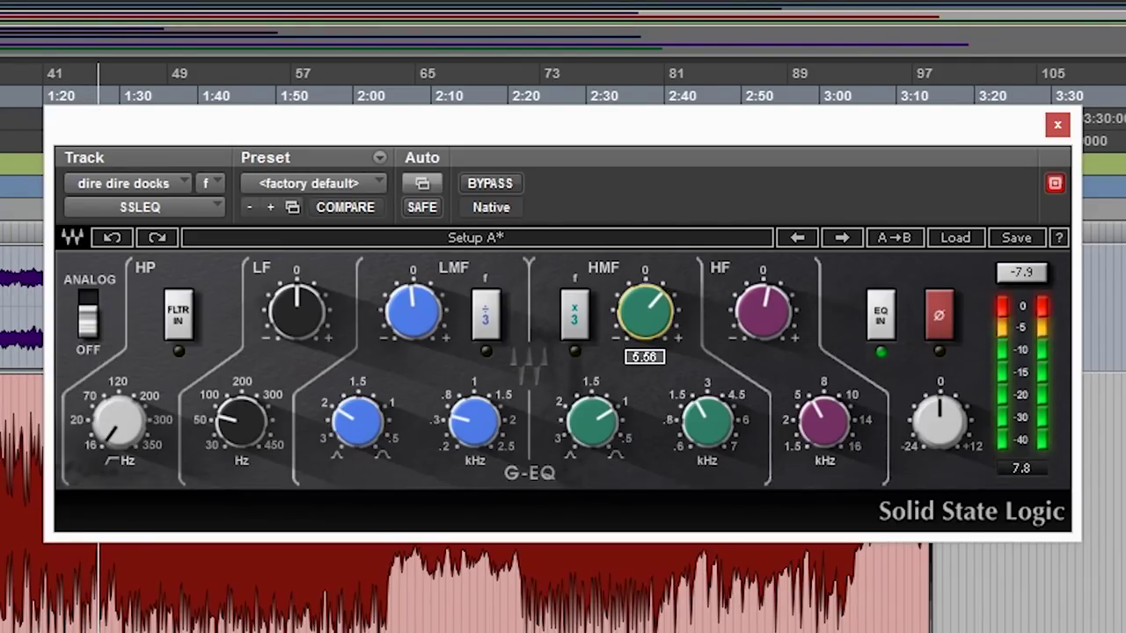
pyautogui.moveTo(704, 421); pyautogui.dragTo(708, 396)
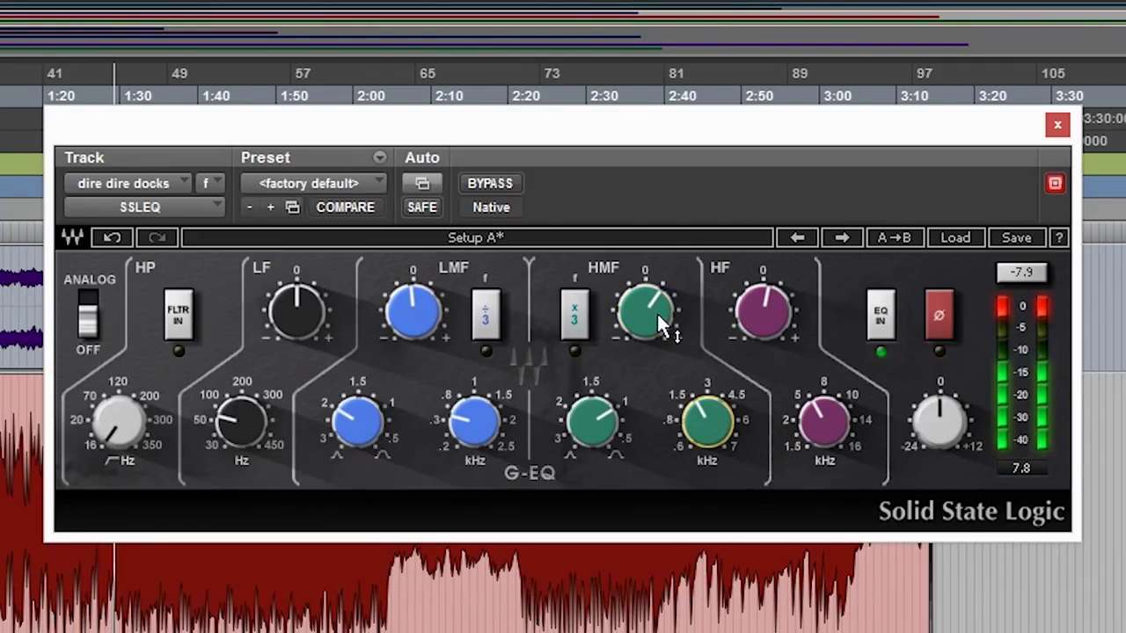
pyautogui.moveTo(658, 319); pyautogui.dragTo(658, 314)
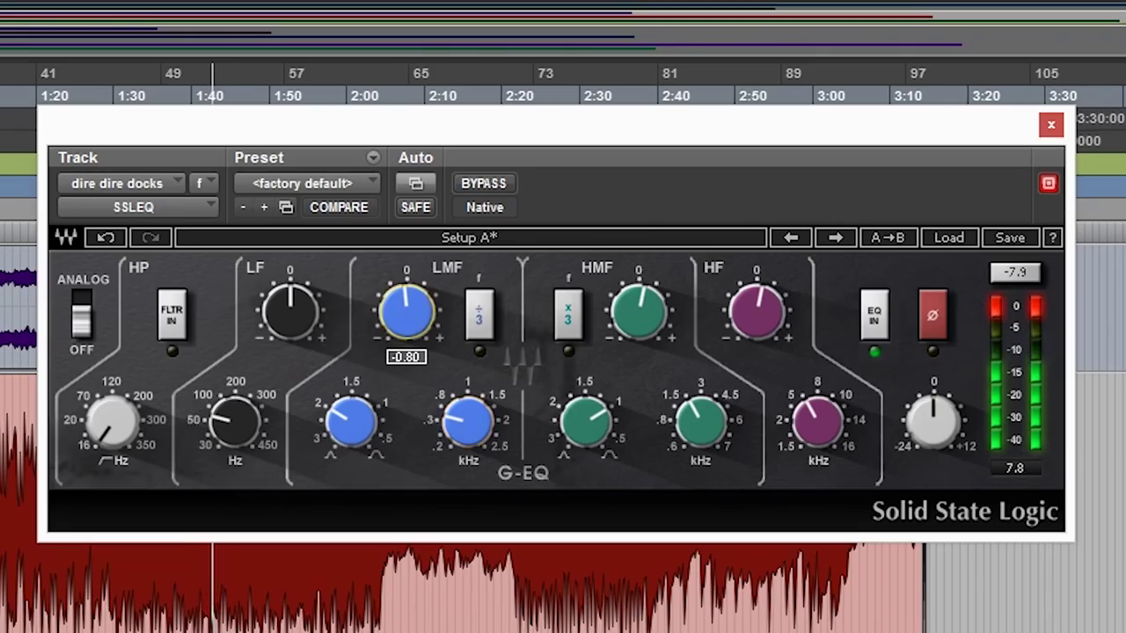
pyautogui.moveTo(406, 310); pyautogui.dragTo(406, 255)
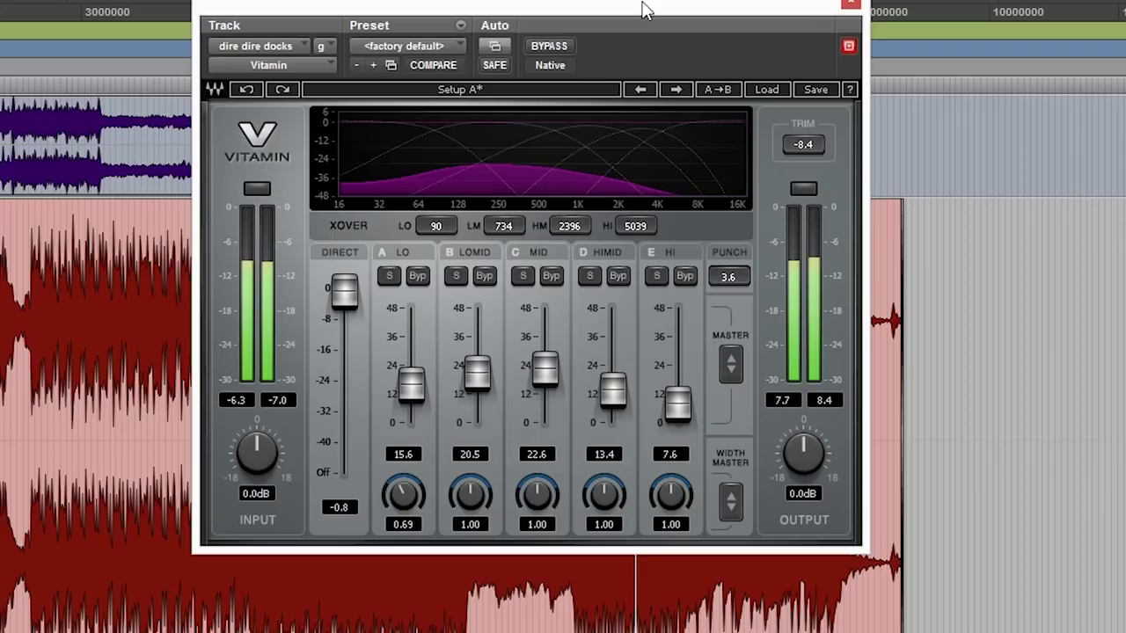
# - Reposition the Vitamin window, briefly reopen and close the SSL EQ, and stop playback
pyautogui.moveTo(642, 15); pyautogui.dragTo(691, 26)
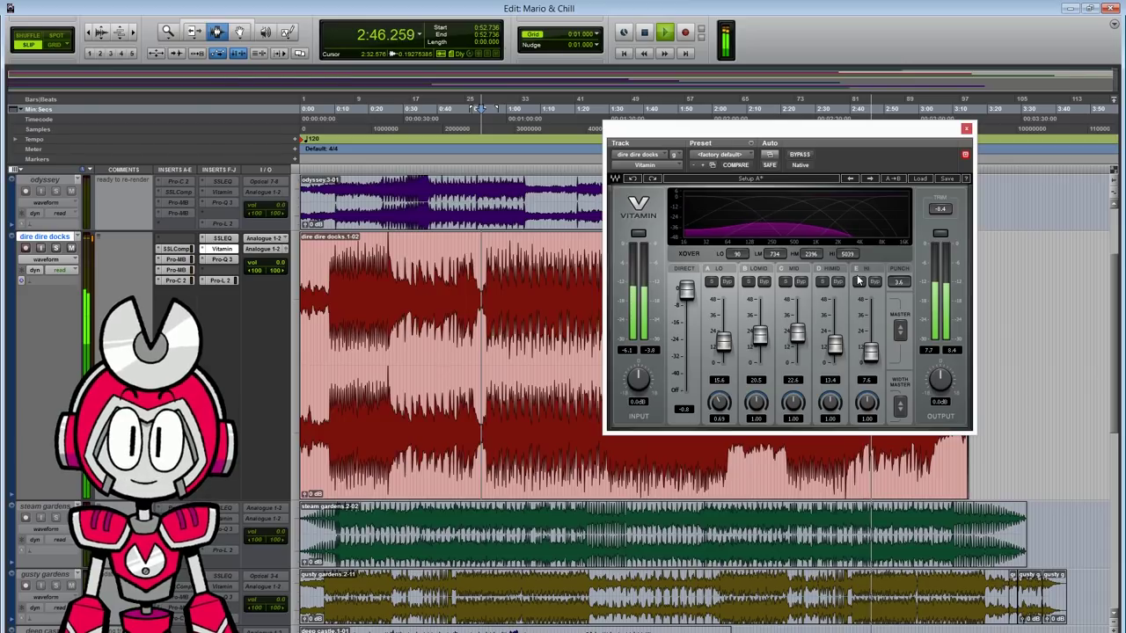
pyautogui.click(222, 237)
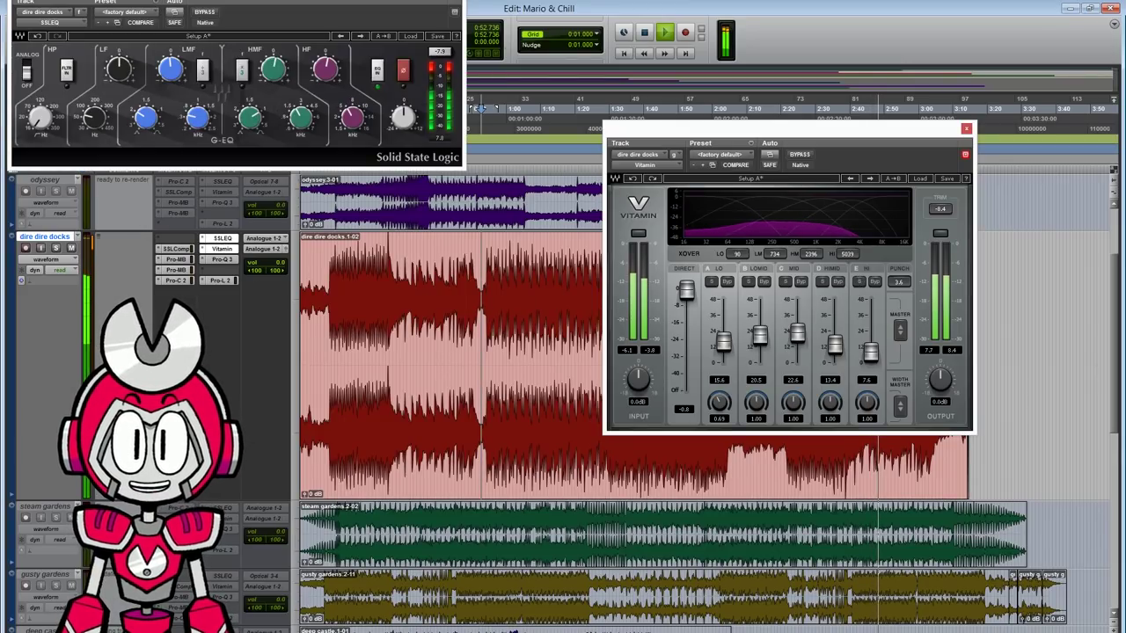
pyautogui.moveTo(236, 23); pyautogui.dragTo(708, 217)
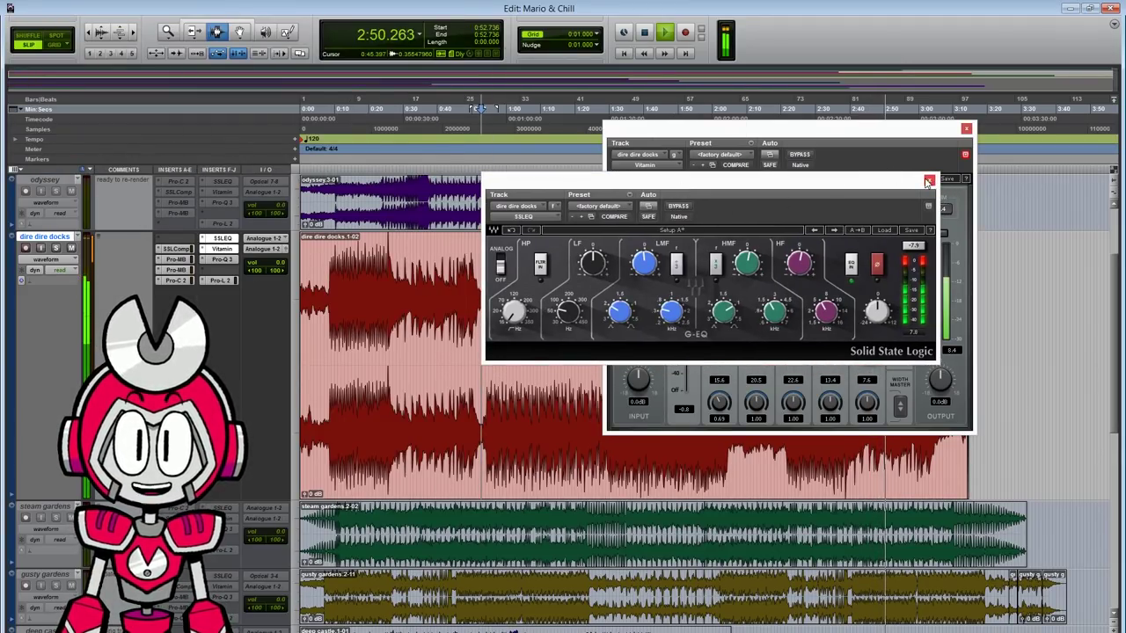
pyautogui.click(928, 181)
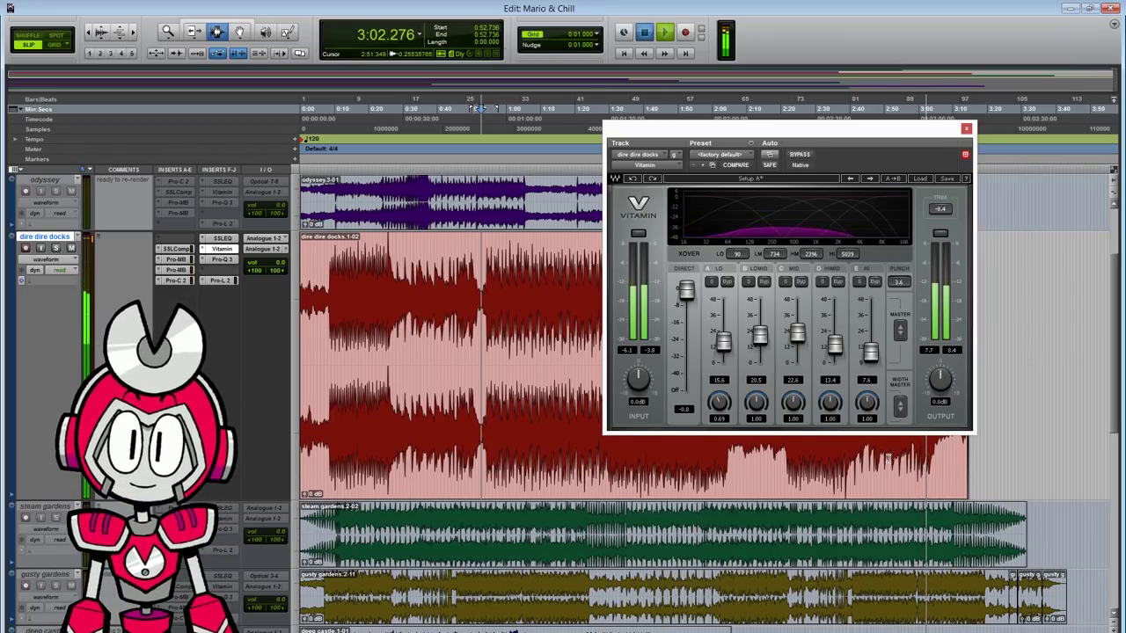
pyautogui.press('space')
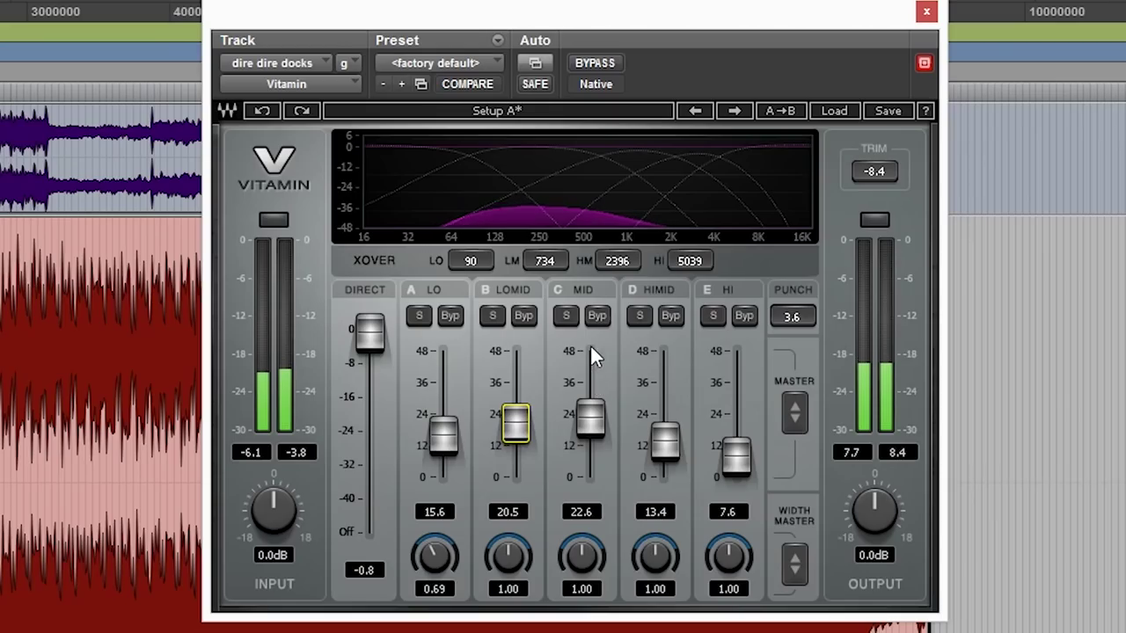
# - Audition Vitamin's MID band soloed at 48.0, unsolo, then settle it at 22.4
pyautogui.click(568, 316)
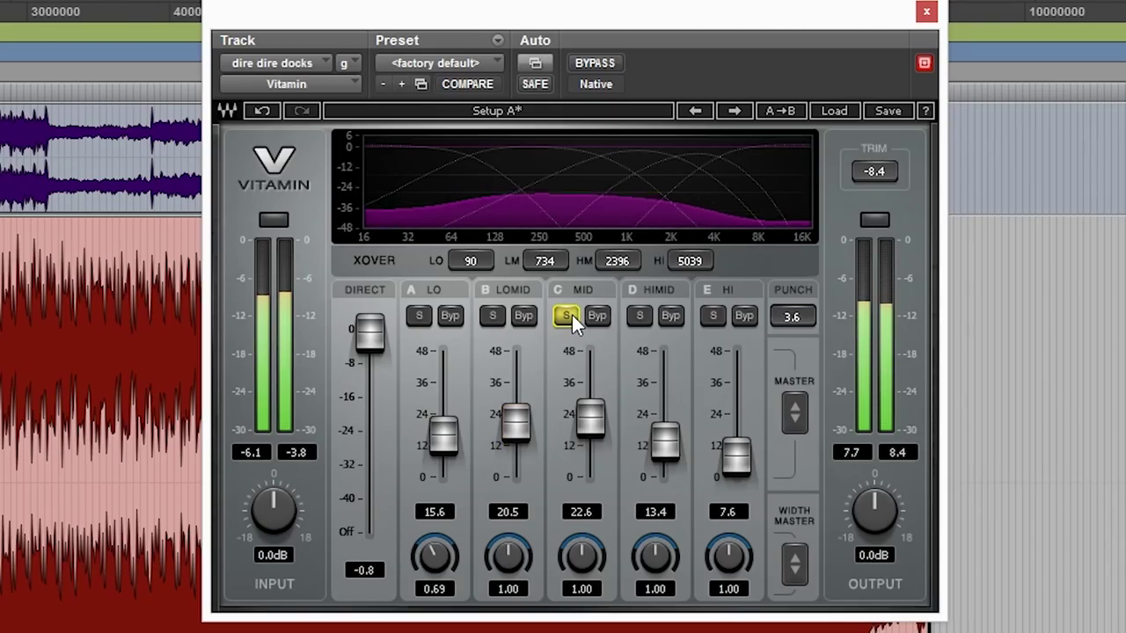
pyautogui.moveTo(590, 421); pyautogui.dragTo(590, 352)
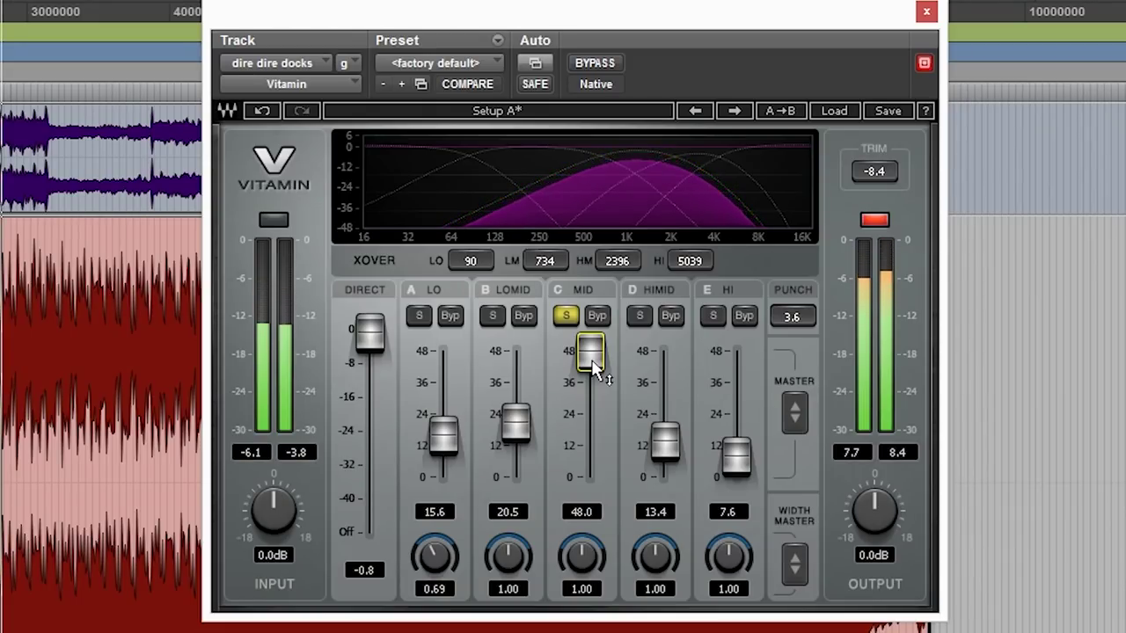
pyautogui.click(567, 317)
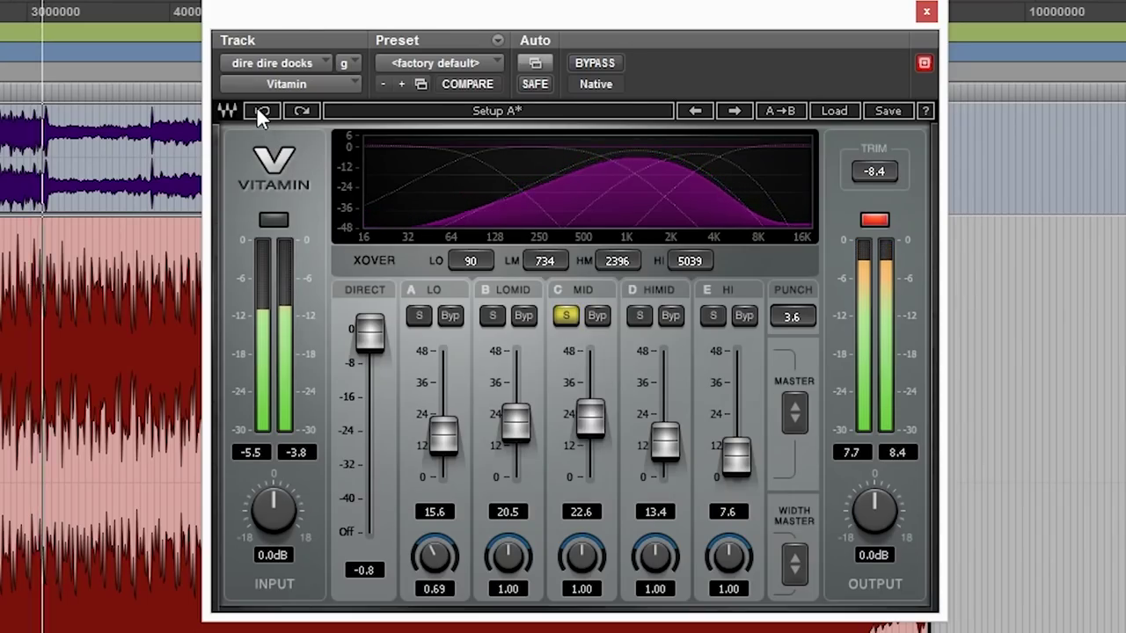
pyautogui.moveTo(589, 421)
pyautogui.mouseDown()
pyautogui.moveTo(589, 372)
pyautogui.moveTo(589, 410)
pyautogui.mouseUp()
pyautogui.click(866, 308)
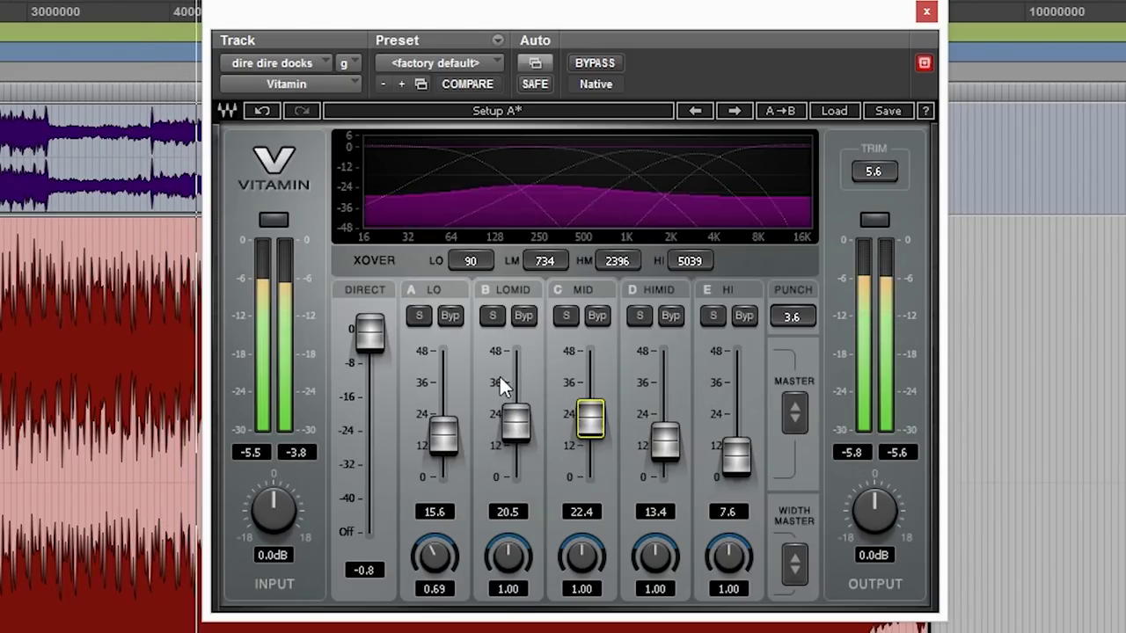
# - Raise Vitamin's LOMID band toward 38.9, then bring it back down to about 20.2
pyautogui.moveTo(515, 423); pyautogui.dragTo(516, 375)
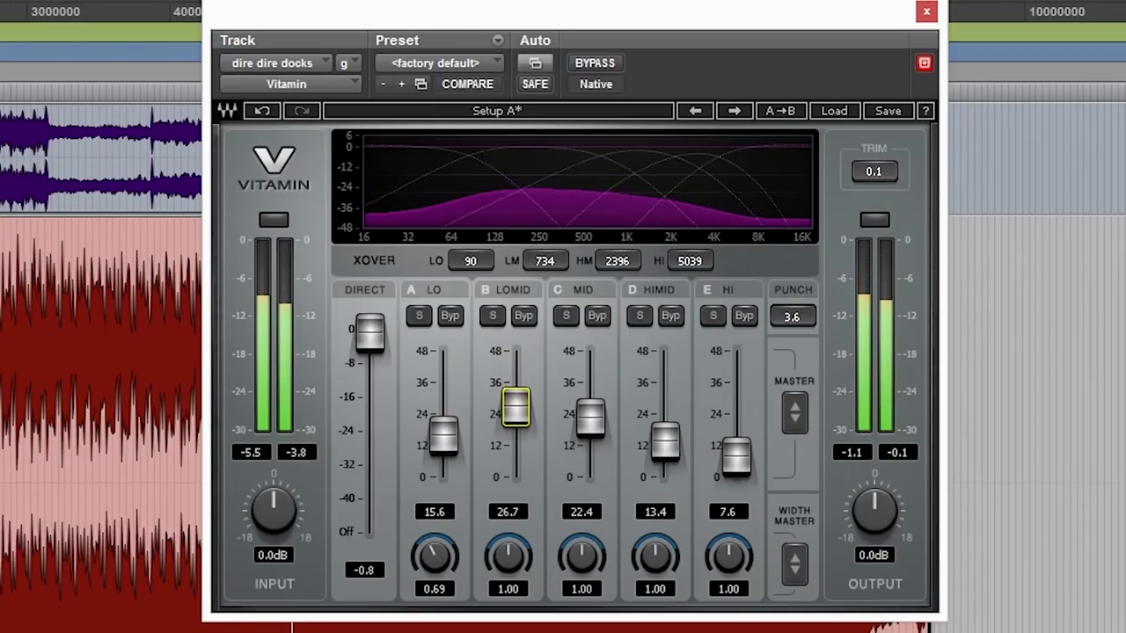
pyautogui.moveTo(517, 406); pyautogui.dragTo(516, 424)
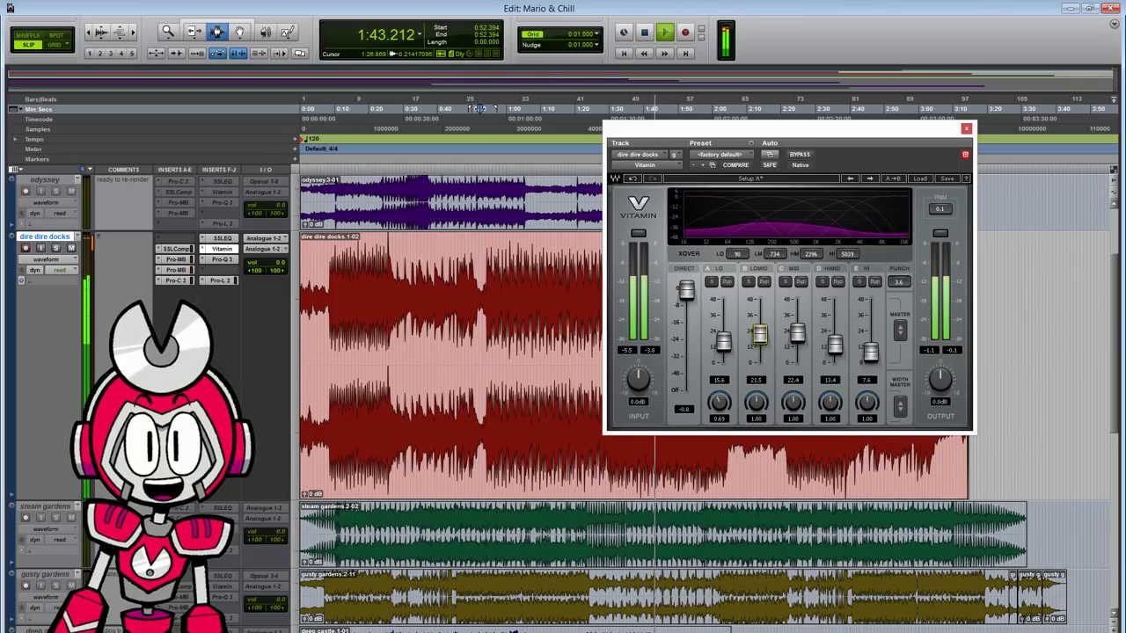
pyautogui.moveTo(758, 335); pyautogui.dragTo(758, 337)
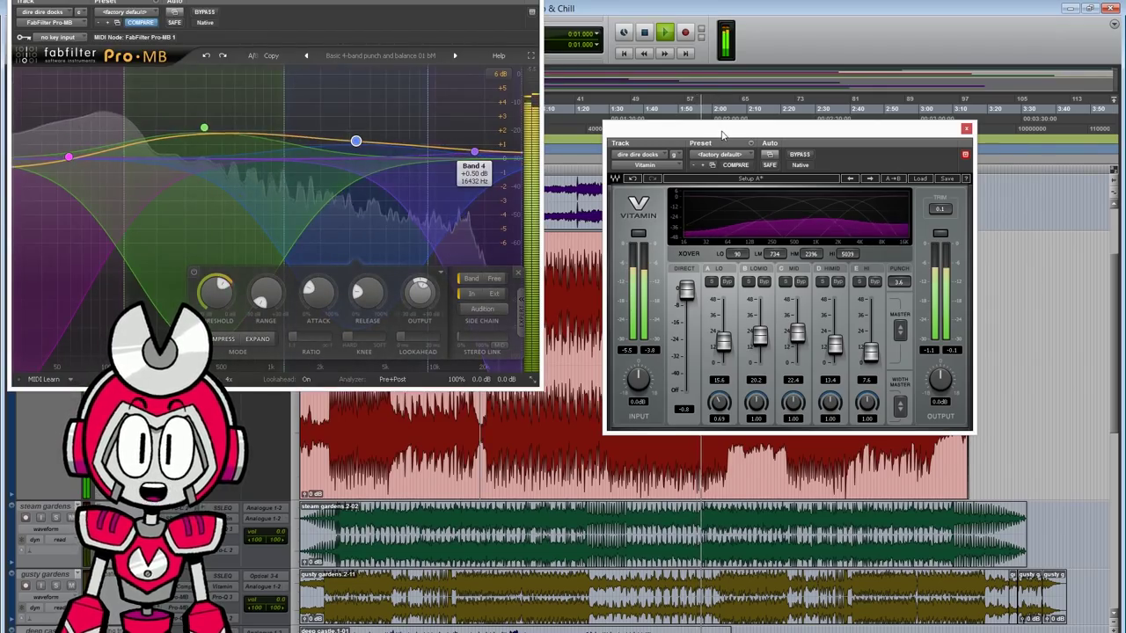
pyautogui.moveTo(616, 12); pyautogui.dragTo(763, 32)
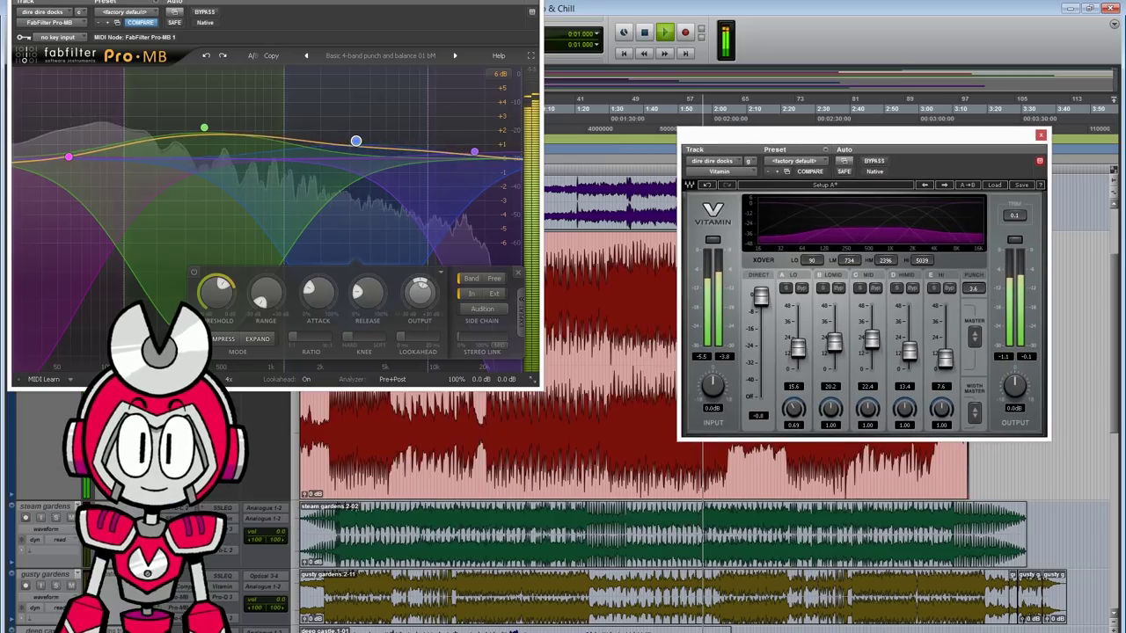
pyautogui.moveTo(352, 18); pyautogui.dragTo(460, 107)
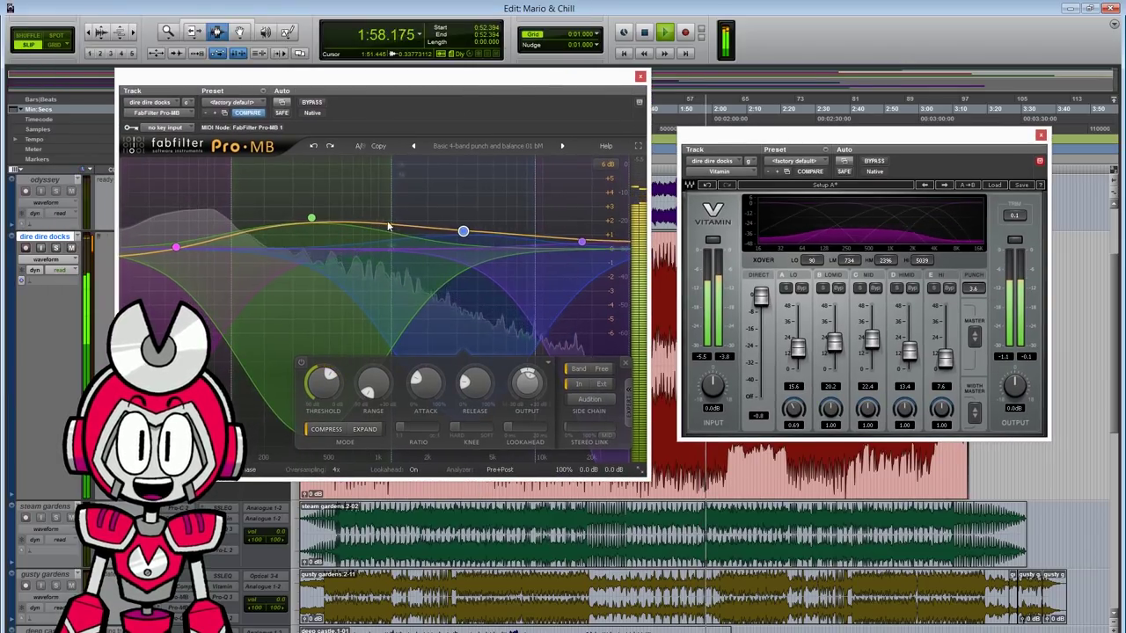
pyautogui.click(463, 231)
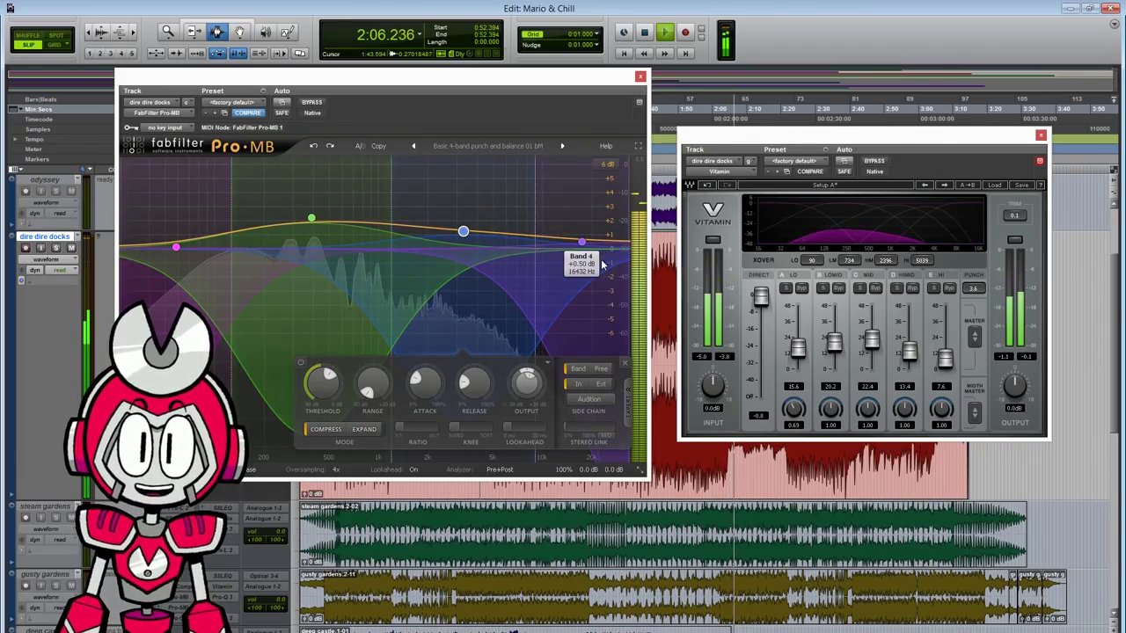
pyautogui.click(334, 244)
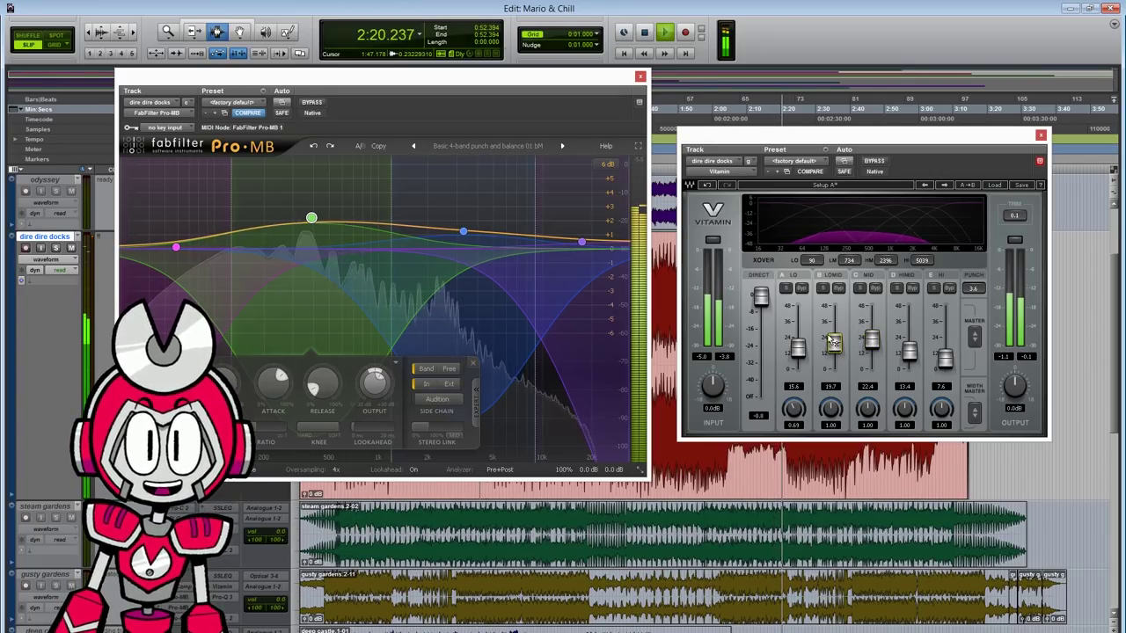
# - Close Pro-MB and audition a soloed Vitamin low-band boost to 38.7, then undo it and unsolo
pyautogui.click(639, 76)
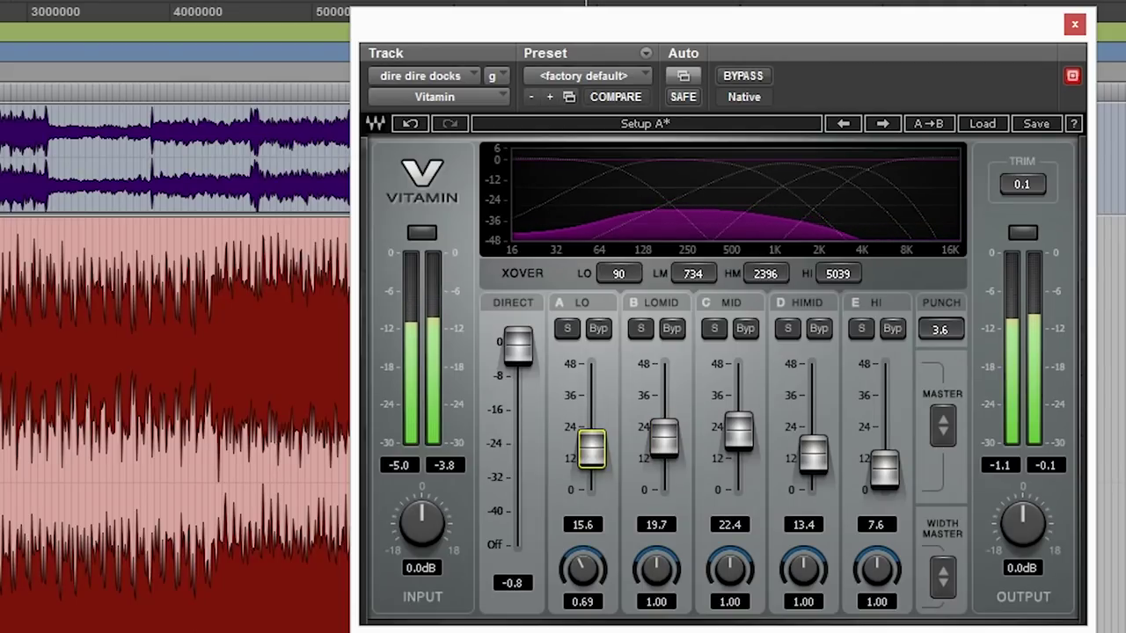
pyautogui.click(567, 329)
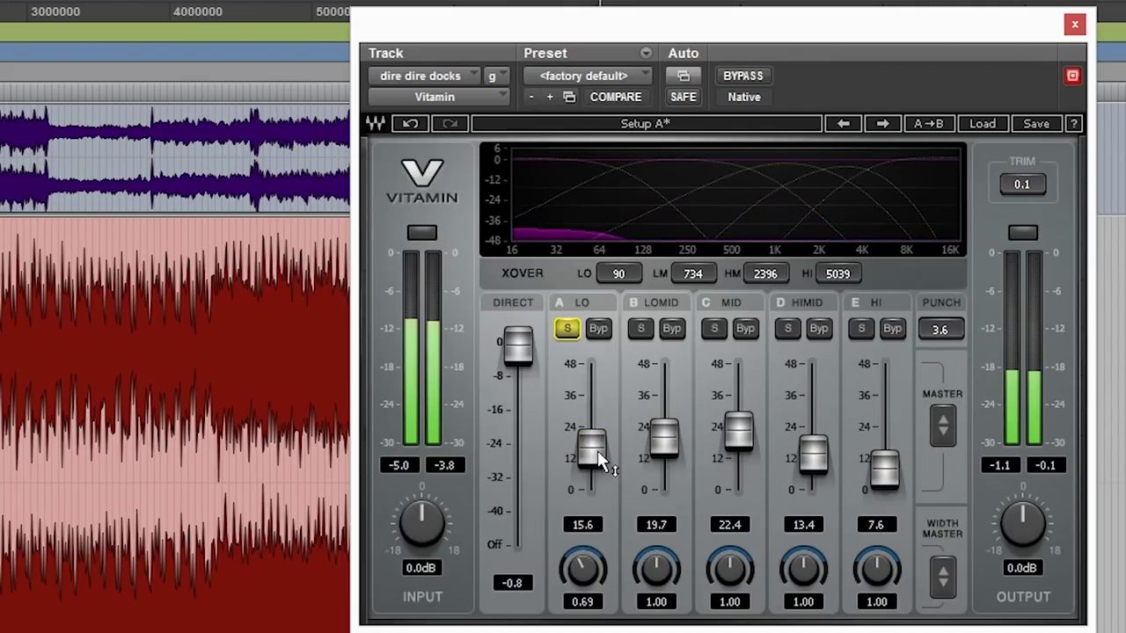
pyautogui.moveTo(591, 419); pyautogui.dragTo(591, 389)
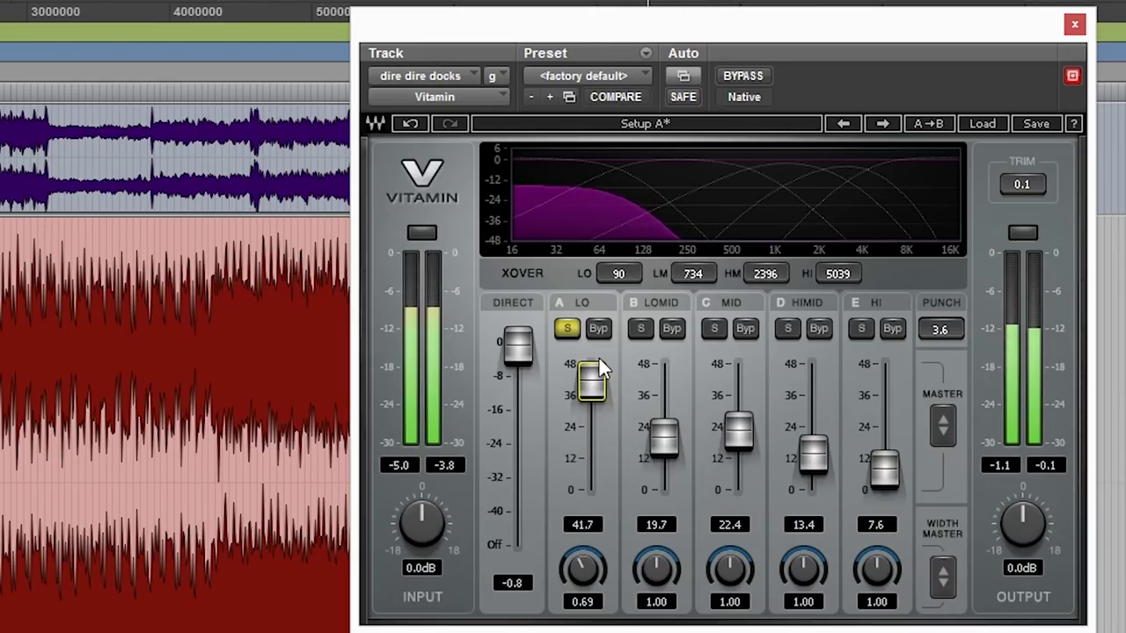
pyautogui.click(402, 126)
pyautogui.click(398, 119)
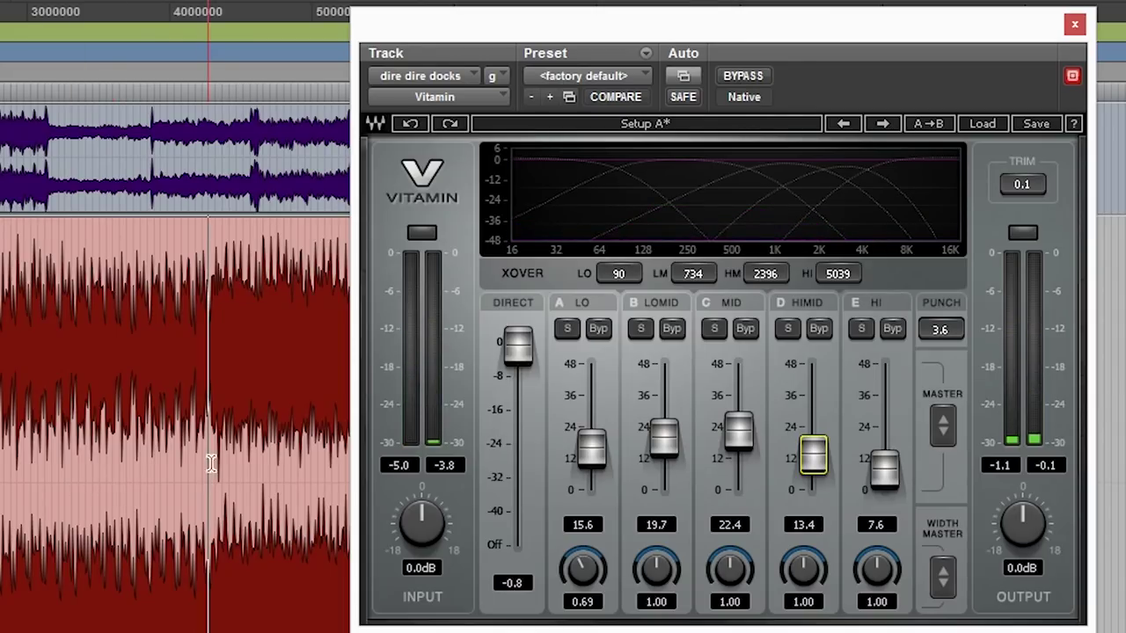
# - Audition a soloed high-mid boost to 48.0, then undo it and unsolo, leaving 13.4
pyautogui.click(787, 328)
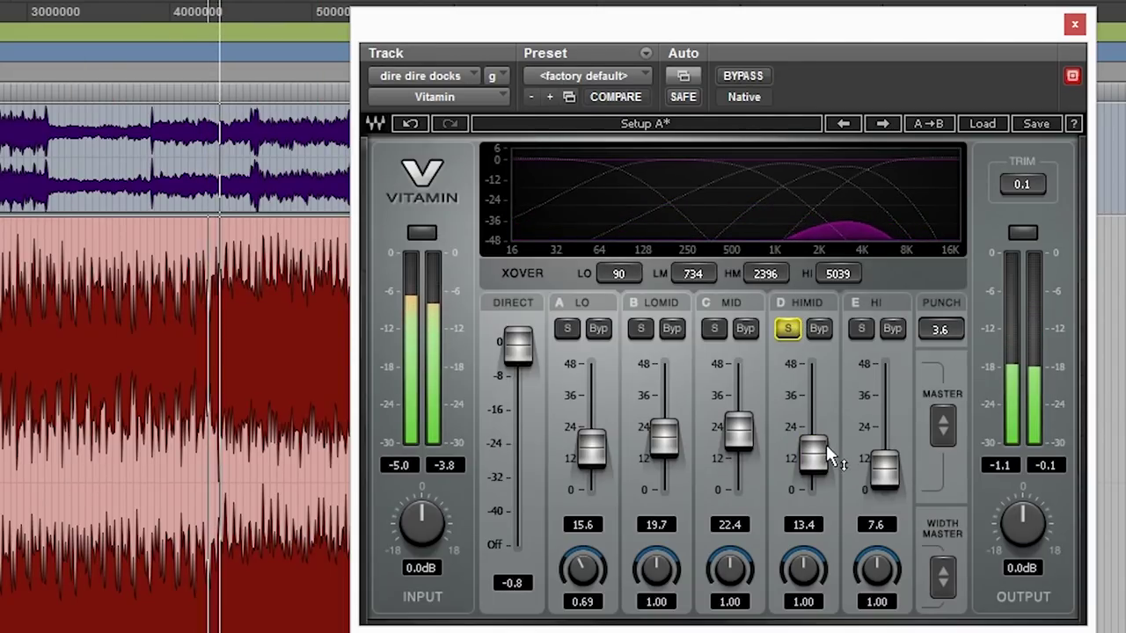
pyautogui.moveTo(826, 444); pyautogui.dragTo(826, 356)
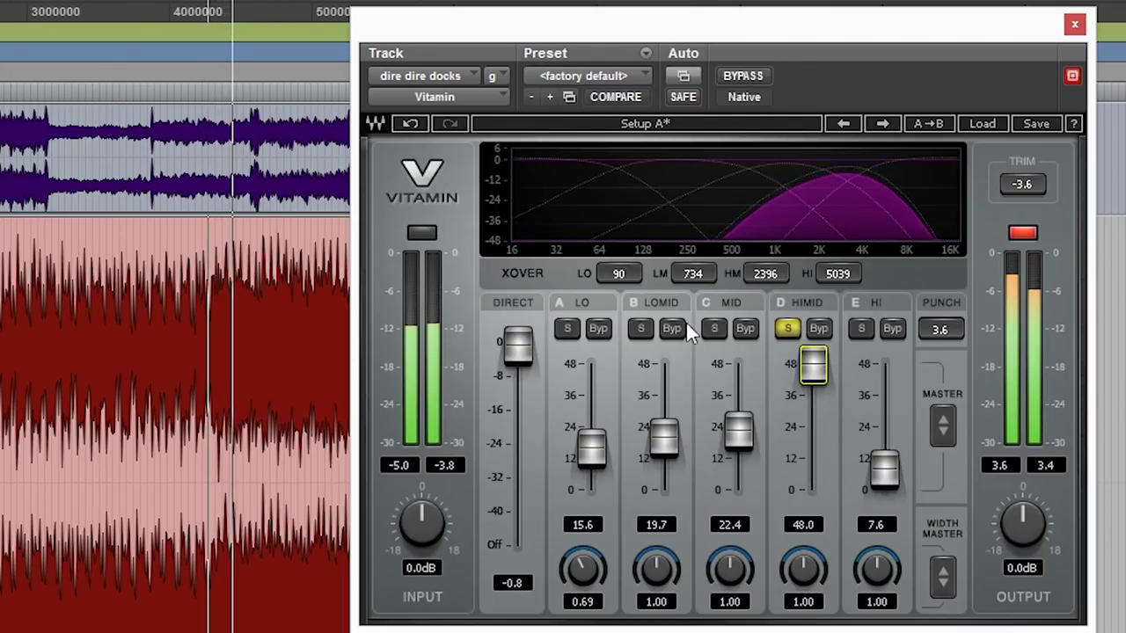
pyautogui.click(409, 123)
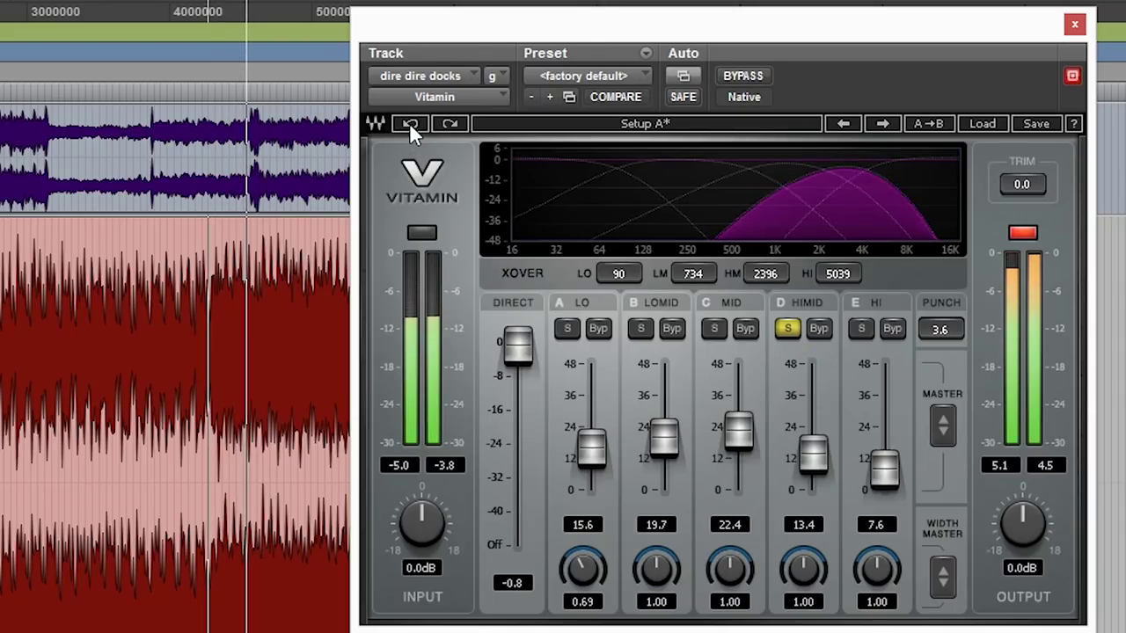
pyautogui.click(1043, 374)
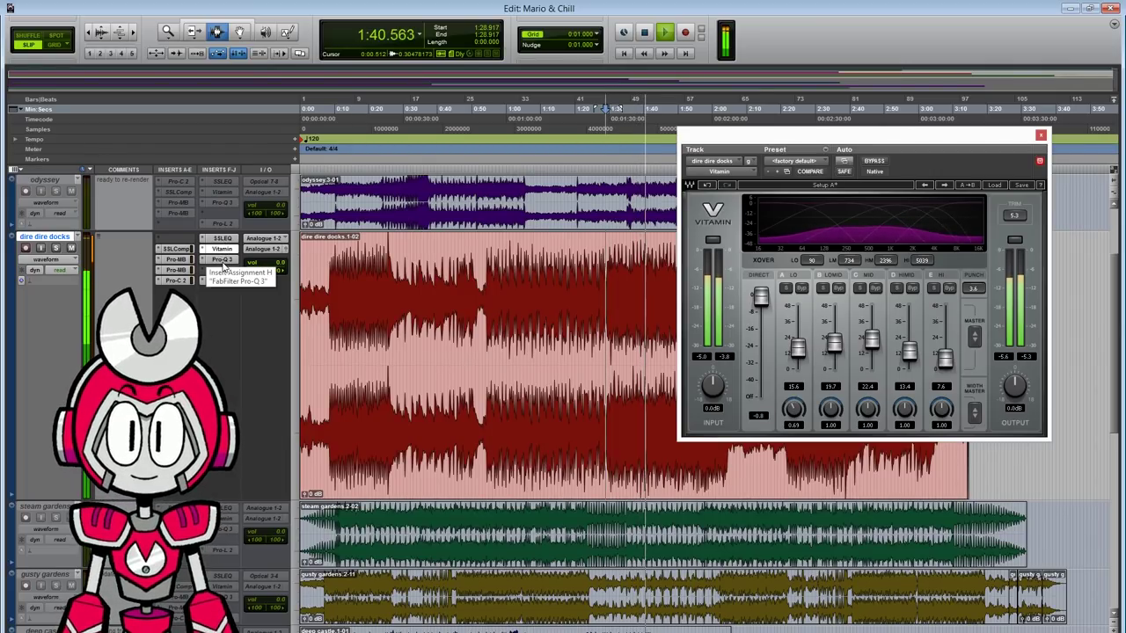
# - Open Pro-Q 3 on dire dire docks and move its window up and left for a bigger view
pyautogui.click(222, 262)
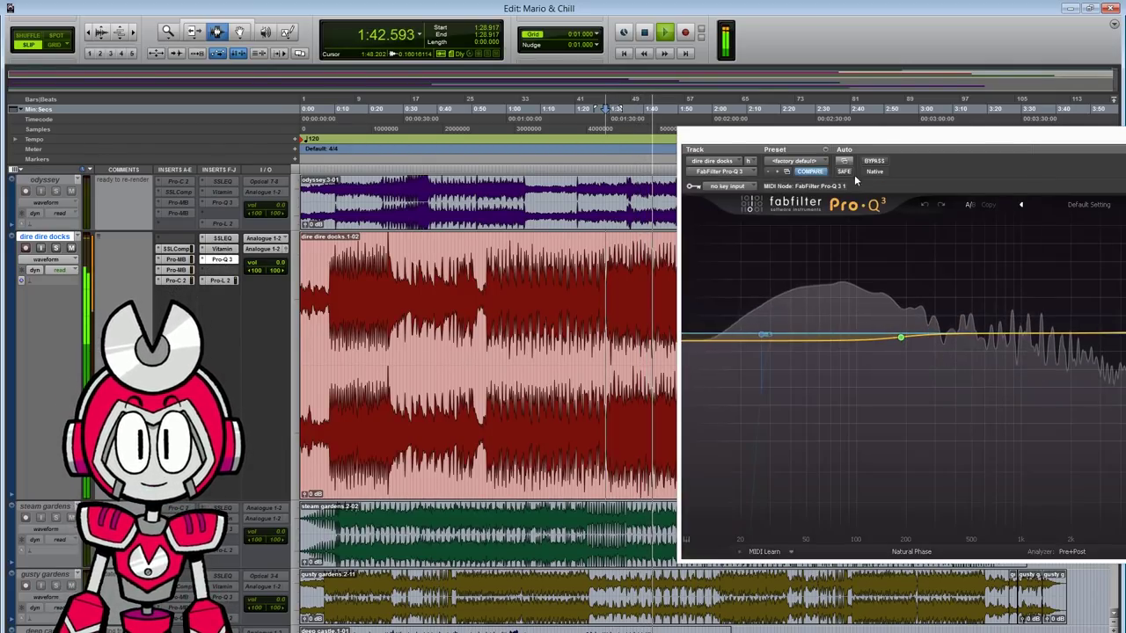
pyautogui.moveTo(900, 146); pyautogui.dragTo(692, 121)
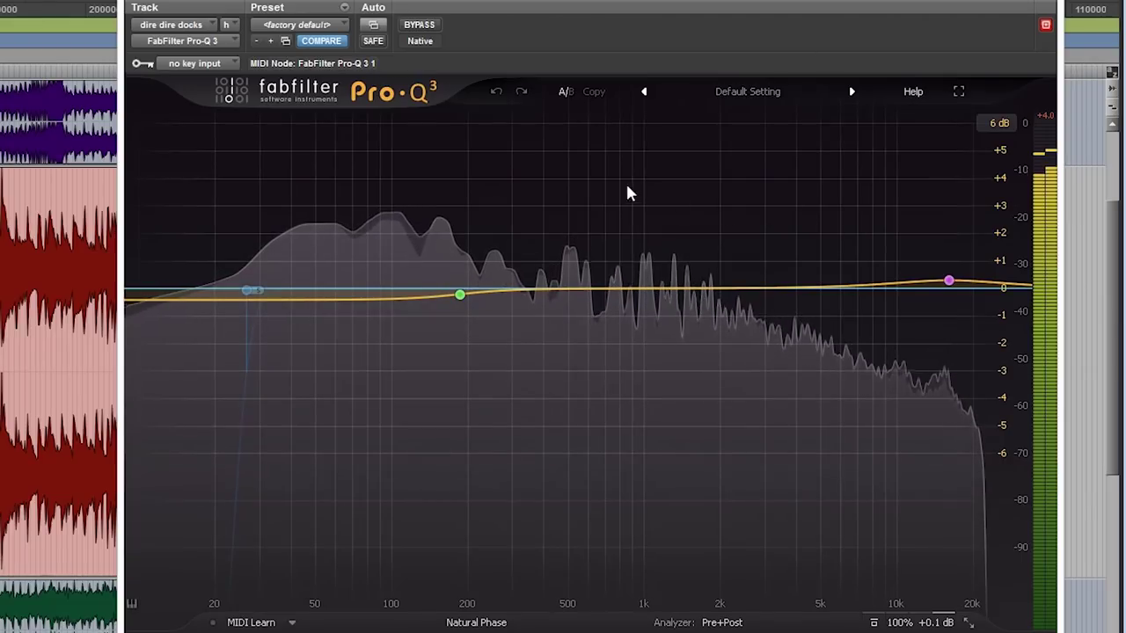
pyautogui.moveTo(462, 297)
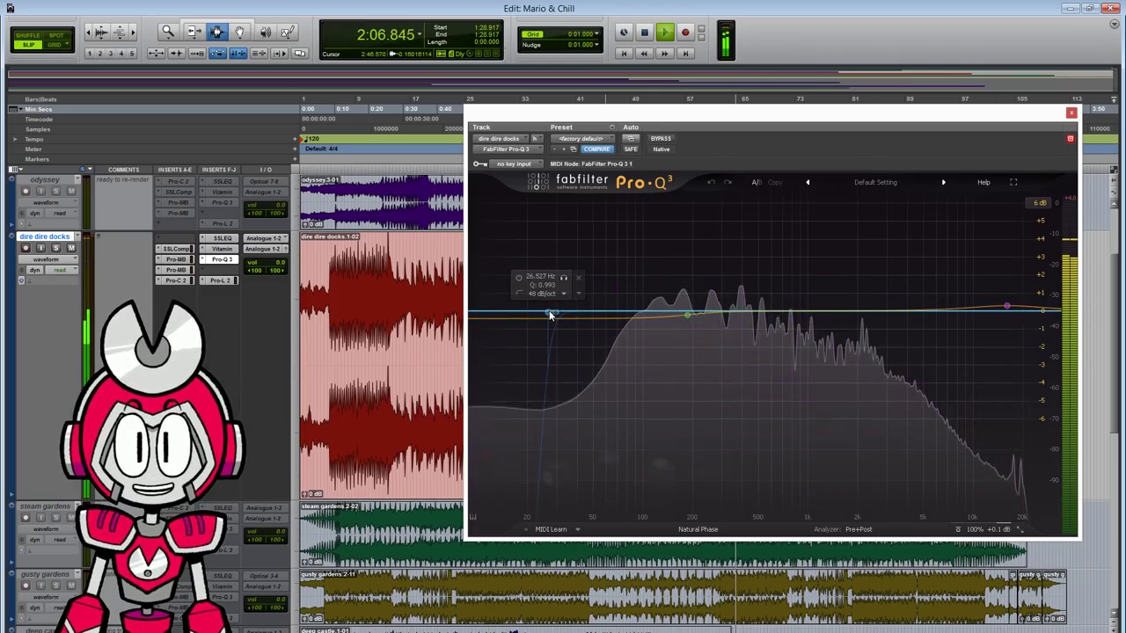
# - Enable the 48 dB/oct low cut, compare it during restarted playback, then switch it off
pyautogui.click(548, 313)
pyautogui.click(486, 455)
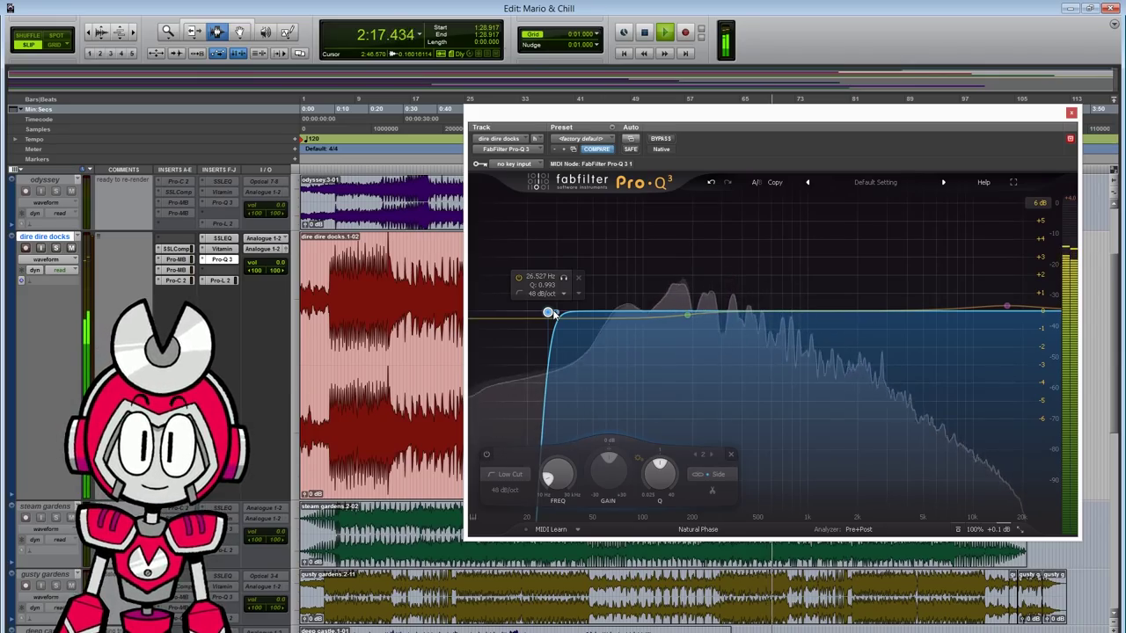
pyautogui.press('space')
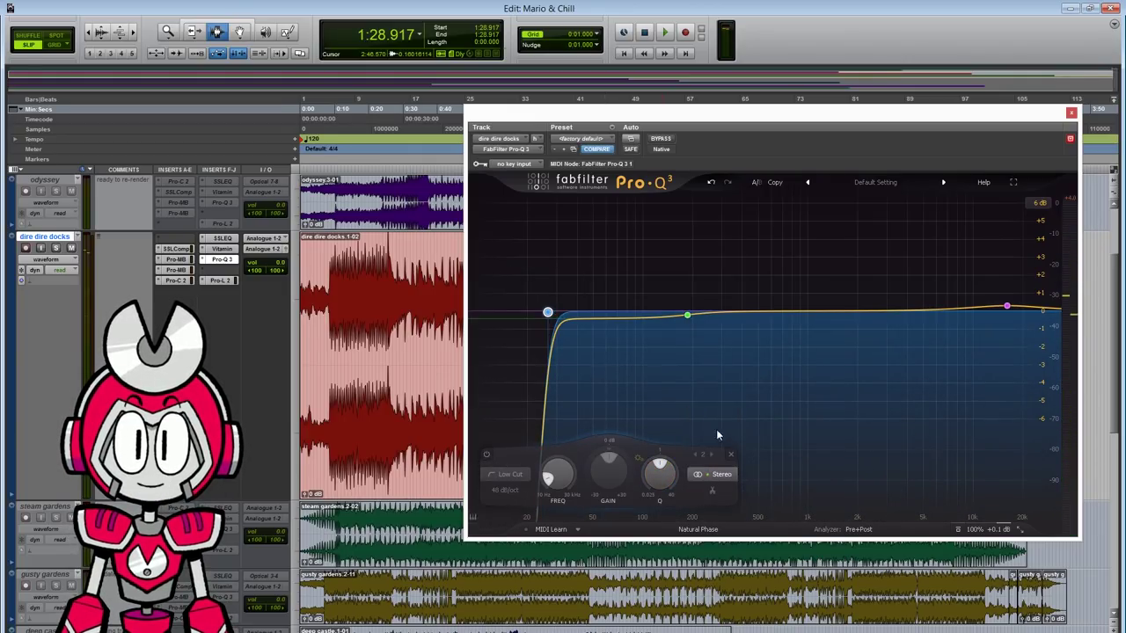
pyautogui.press('space')
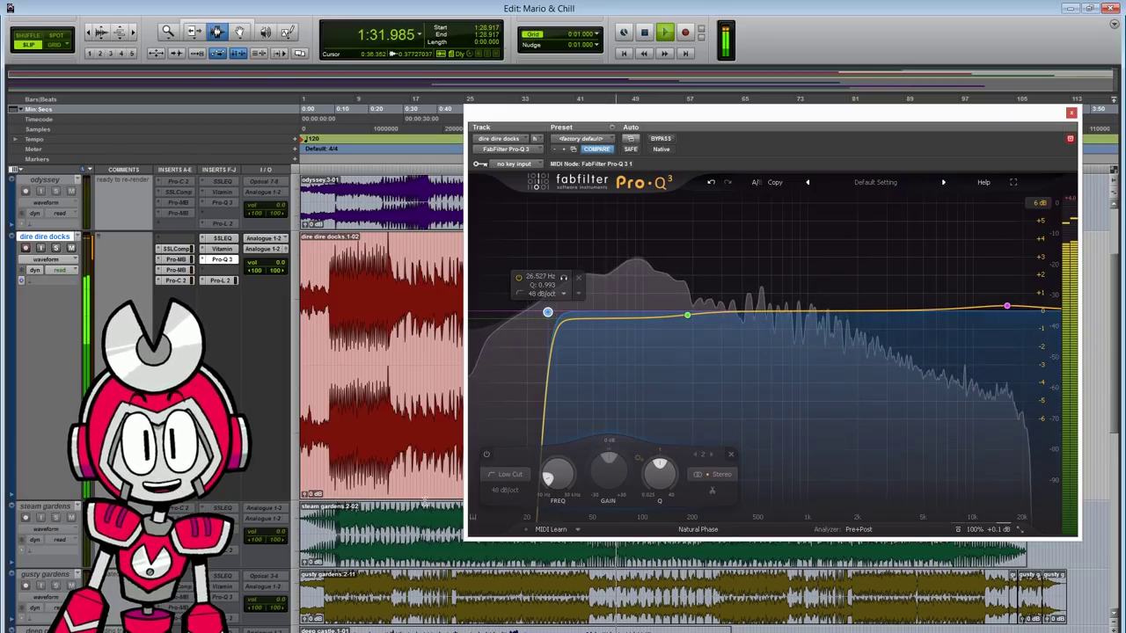
pyautogui.click(487, 456)
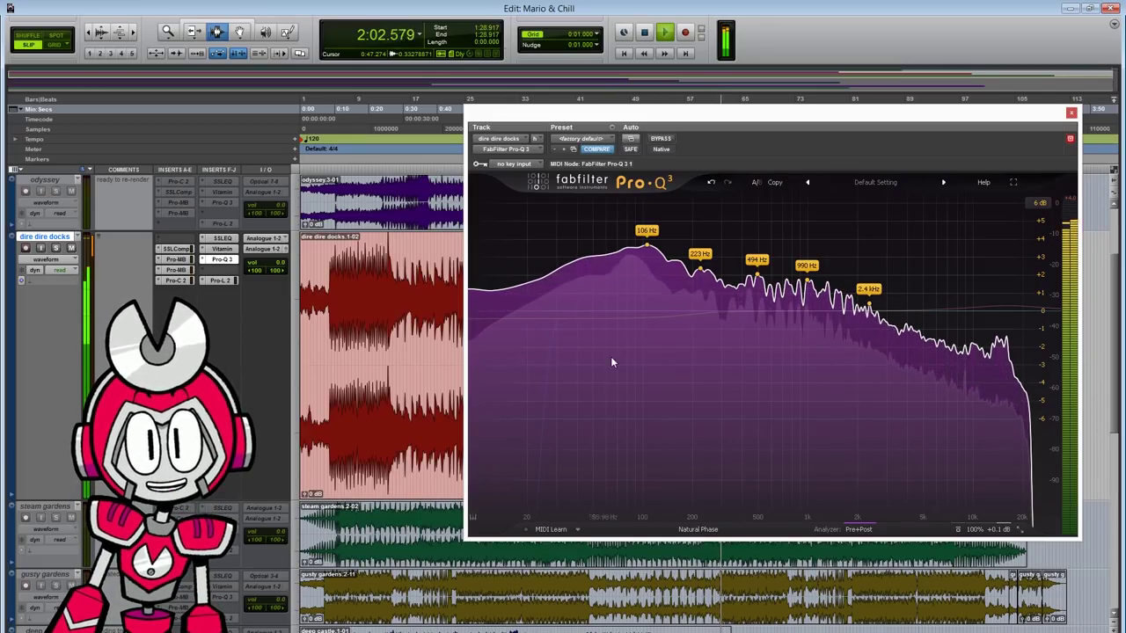
# - Open Pro-L 2, keep the Tonally Transparent preset, and briefly view the advanced settings
pyautogui.click(219, 280)
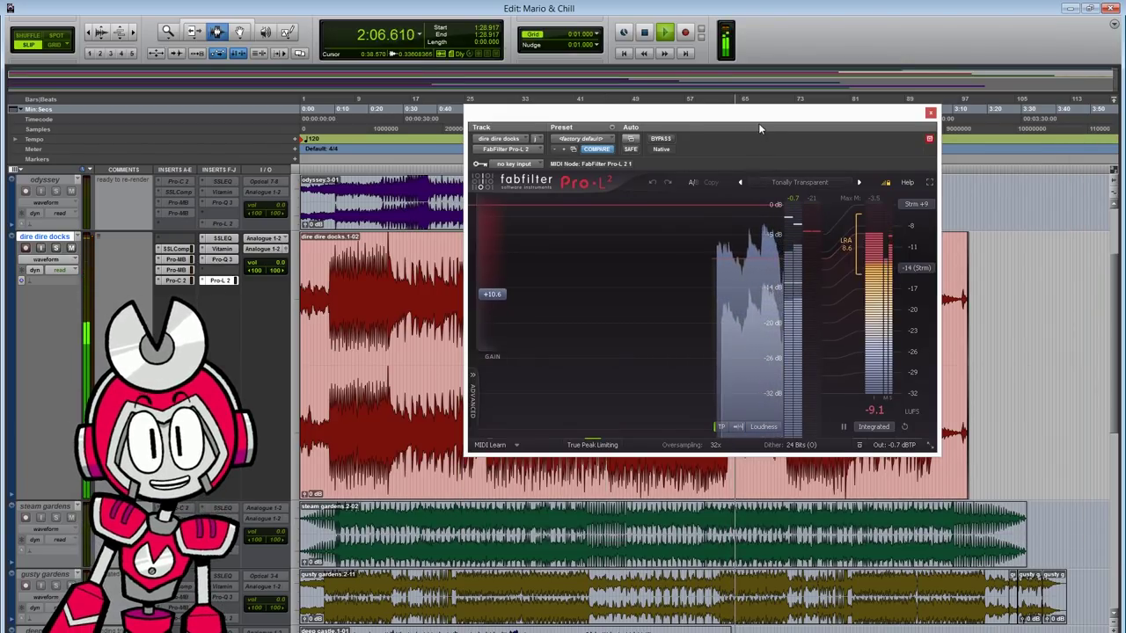
pyautogui.moveTo(760, 123); pyautogui.dragTo(809, 146)
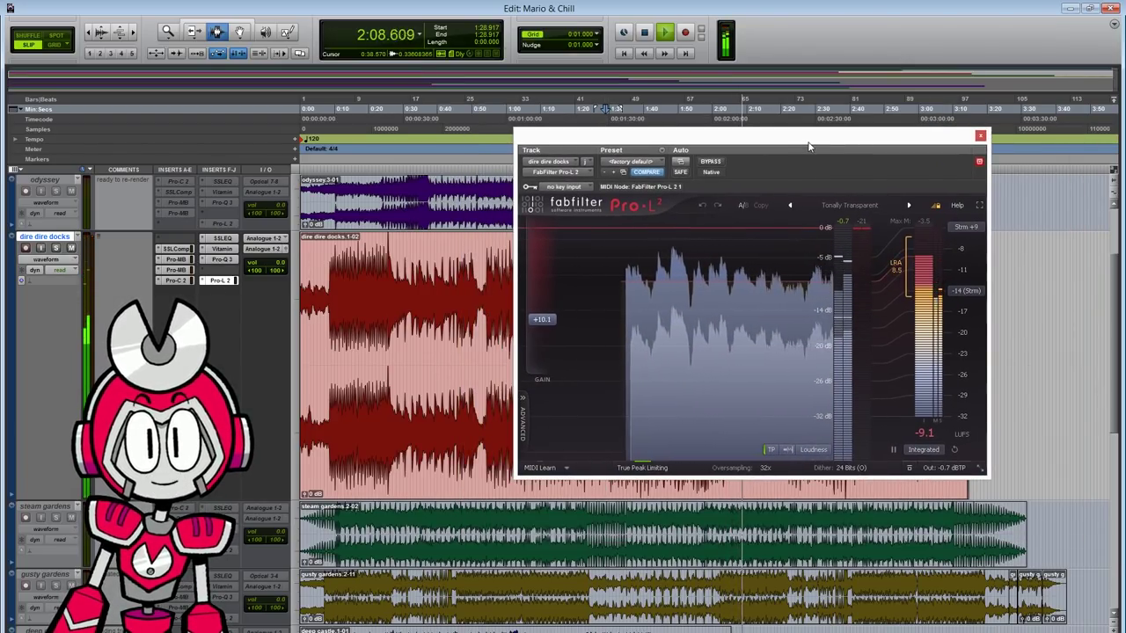
pyautogui.click(862, 204)
pyautogui.moveTo(831, 244)
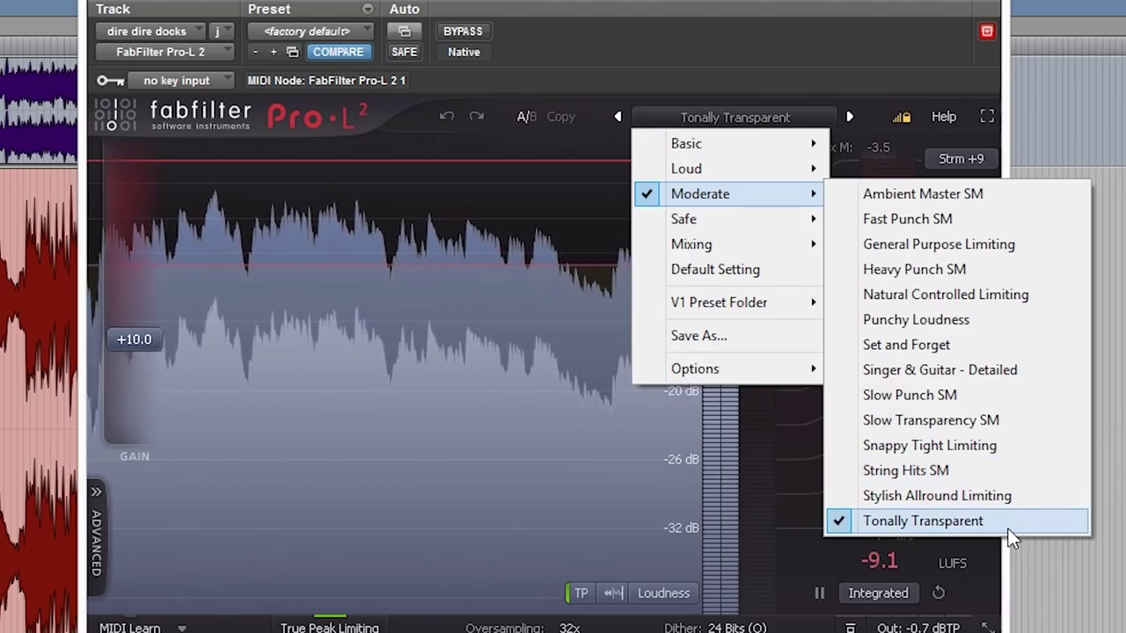
pyautogui.click(788, 558)
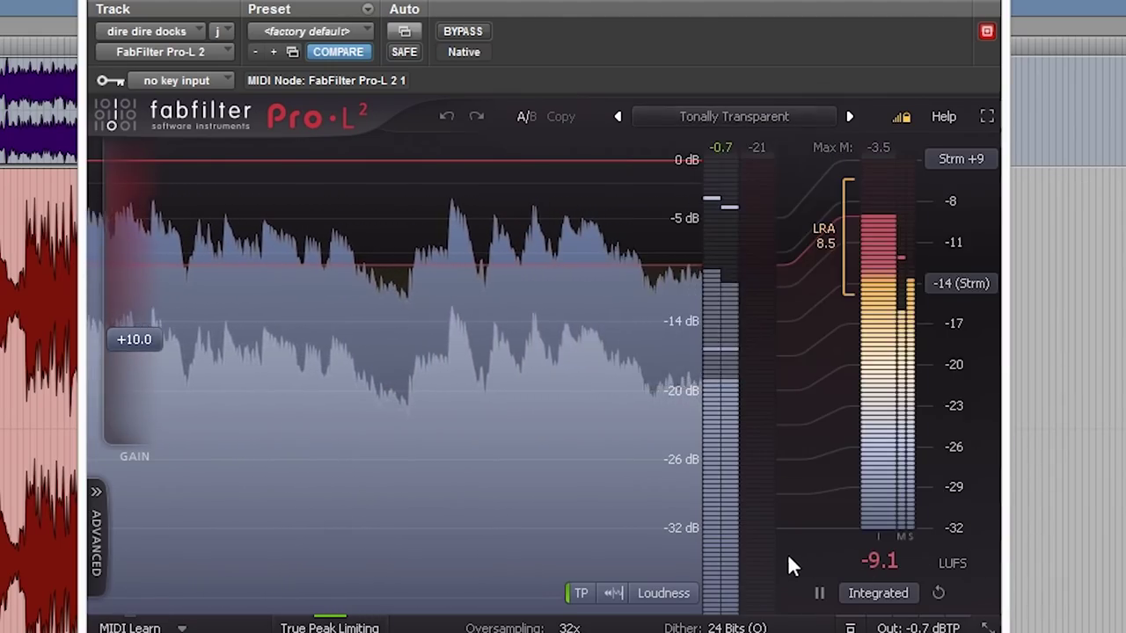
pyautogui.click(100, 570)
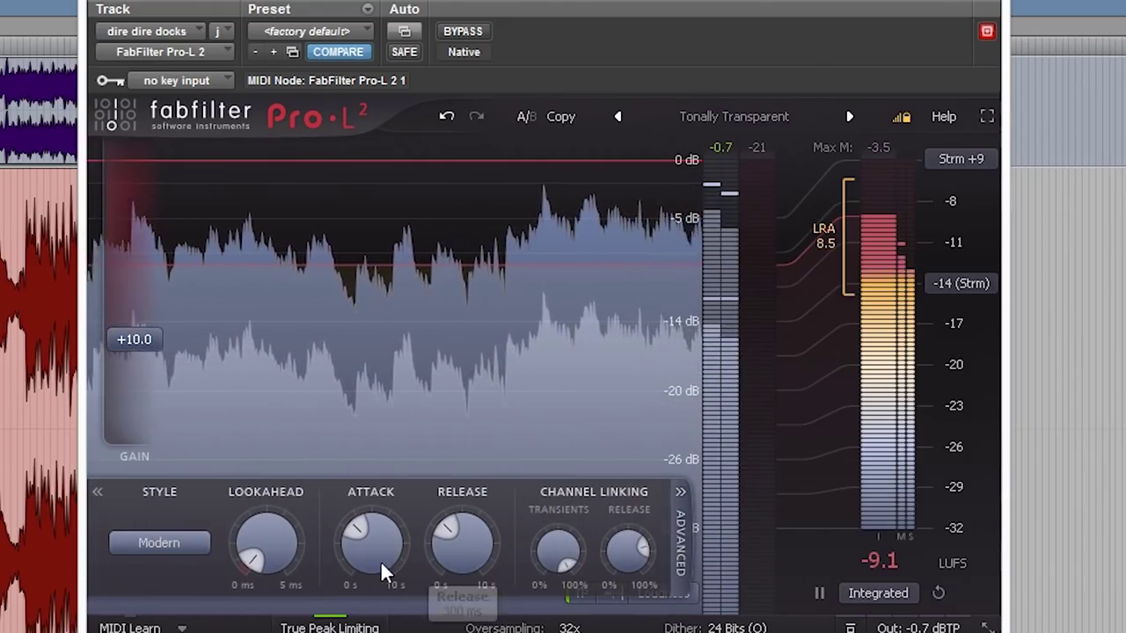
pyautogui.click(683, 557)
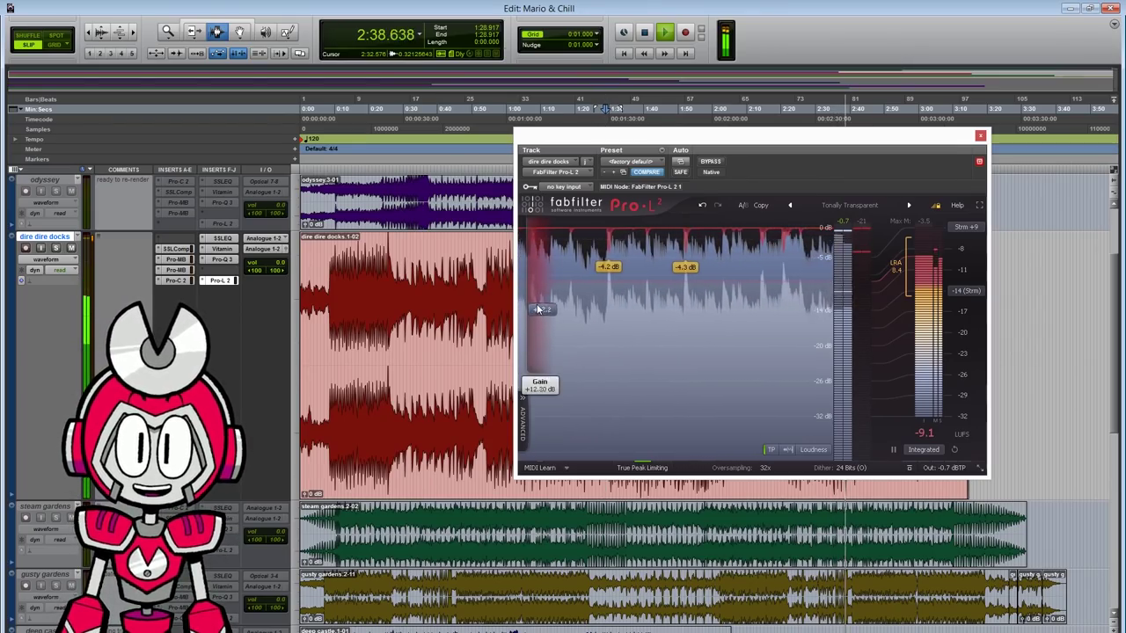
# - Ride the limiter gain to about +13.85 dB, then +10.9 dB, playing from 0:52.565
pyautogui.moveTo(542, 318)
pyautogui.mouseDown()
pyautogui.moveTo(539, 302)
pyautogui.moveTo(545, 316)
pyautogui.mouseUp()
pyautogui.click(483, 307)
pyautogui.press('space')
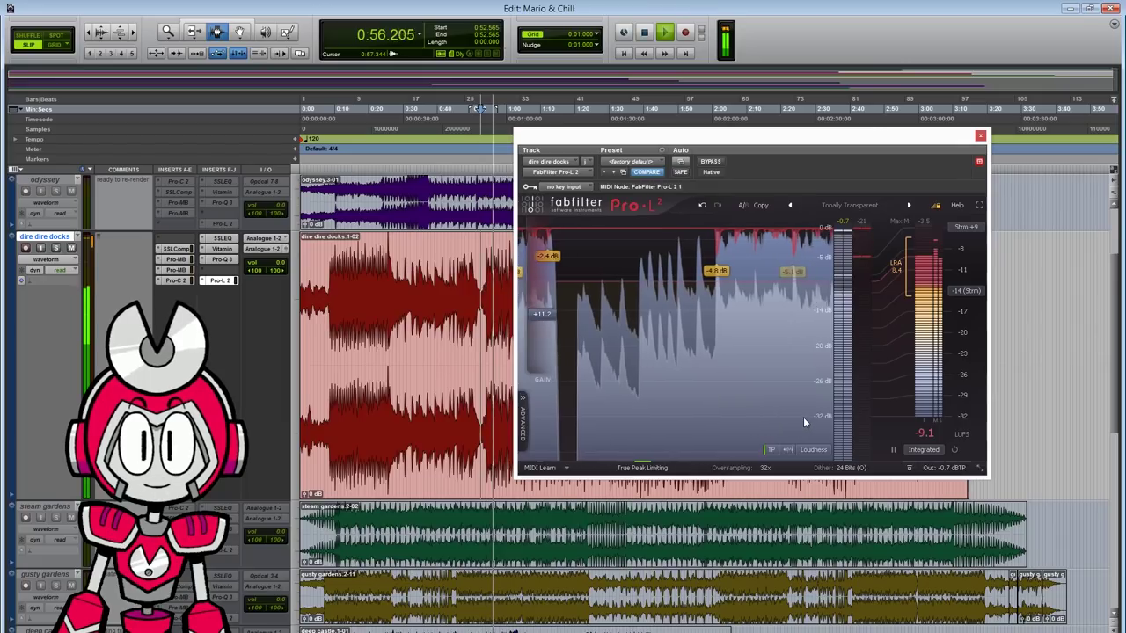
# - Stop playback, close the limiter, and show the Pro-L 2 gain automation on the track
pyautogui.press('space')
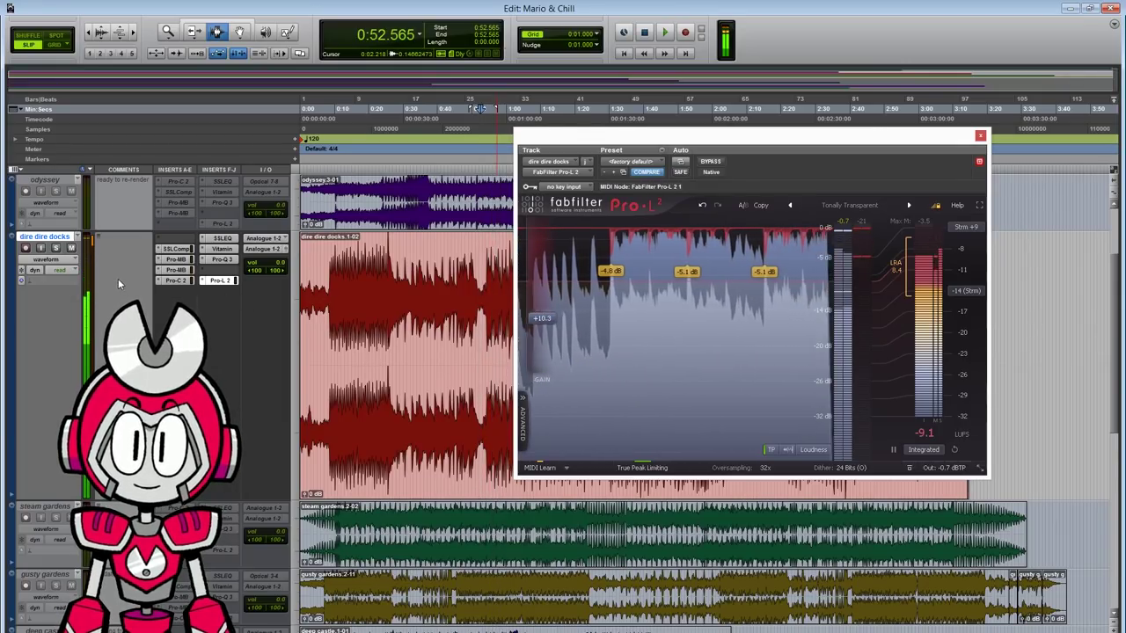
pyautogui.click(980, 134)
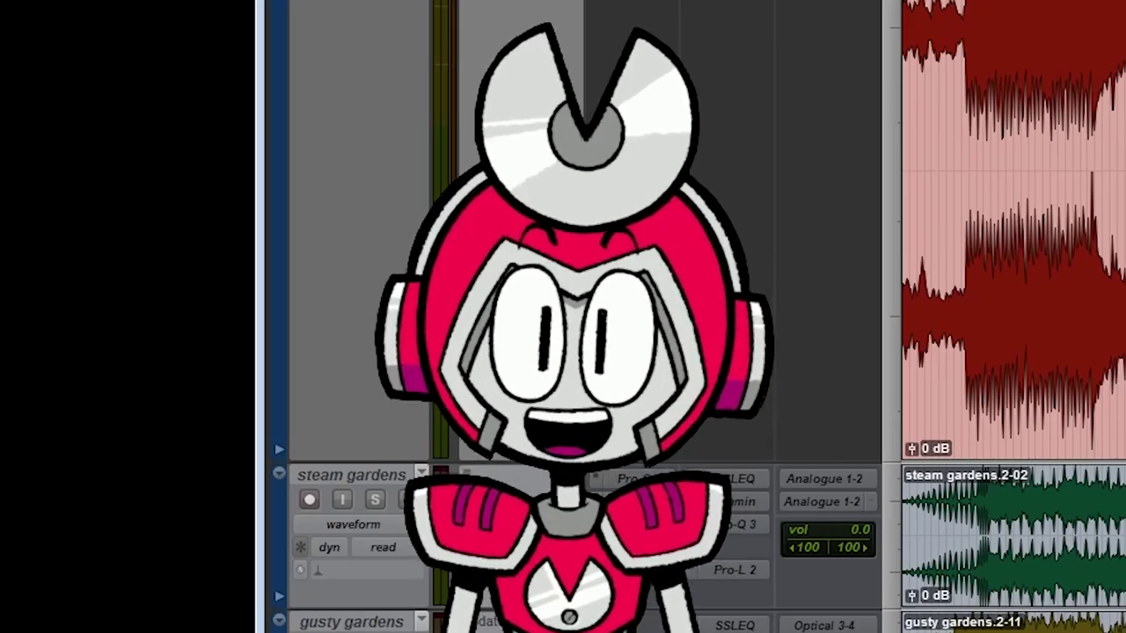
pyautogui.click(405, 43)
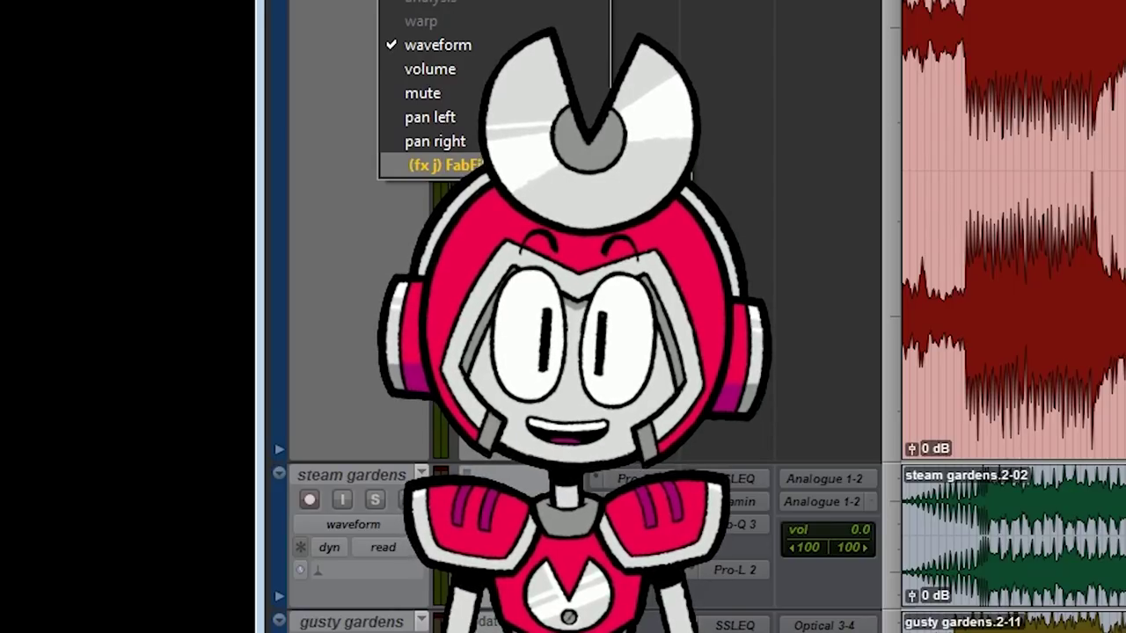
pyautogui.click(669, 167)
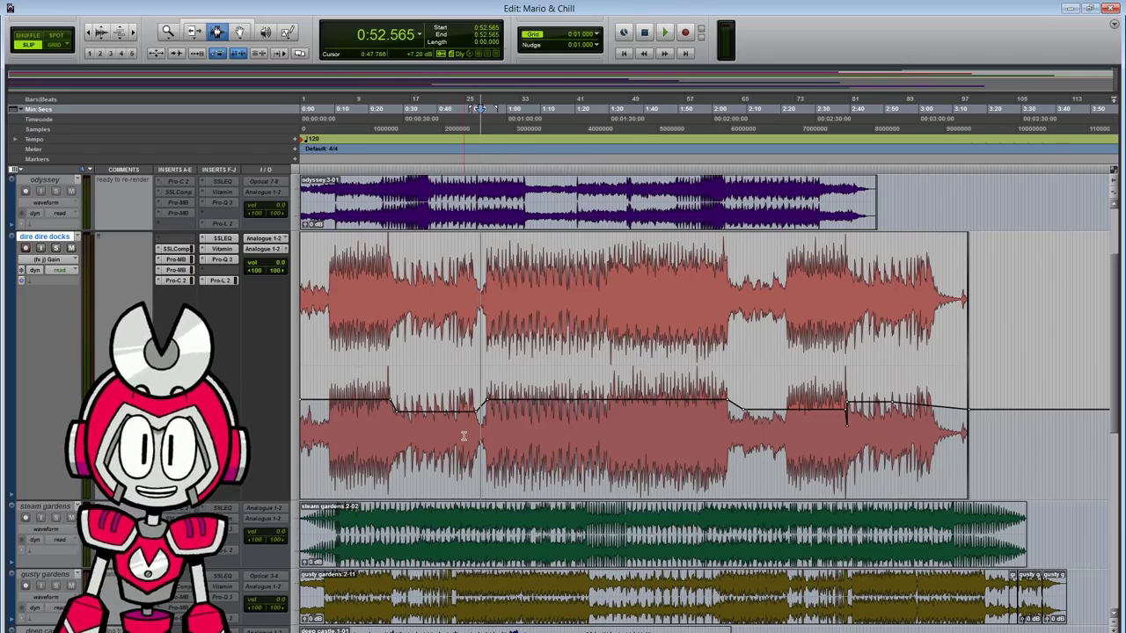
# - Zoom in to place the edit point at 2:40.853, then zoom out to the whole song
pyautogui.hotkey('ctrl', ']')
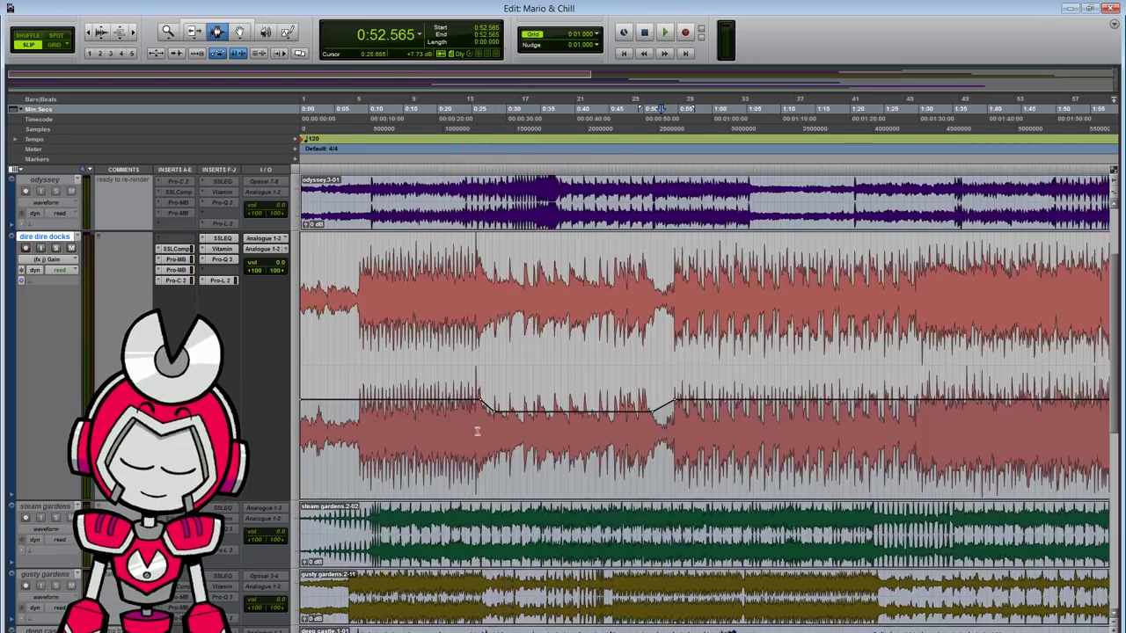
pyautogui.hotkey('ctrl', ']')
pyautogui.hscroll(-5, 703, 352)
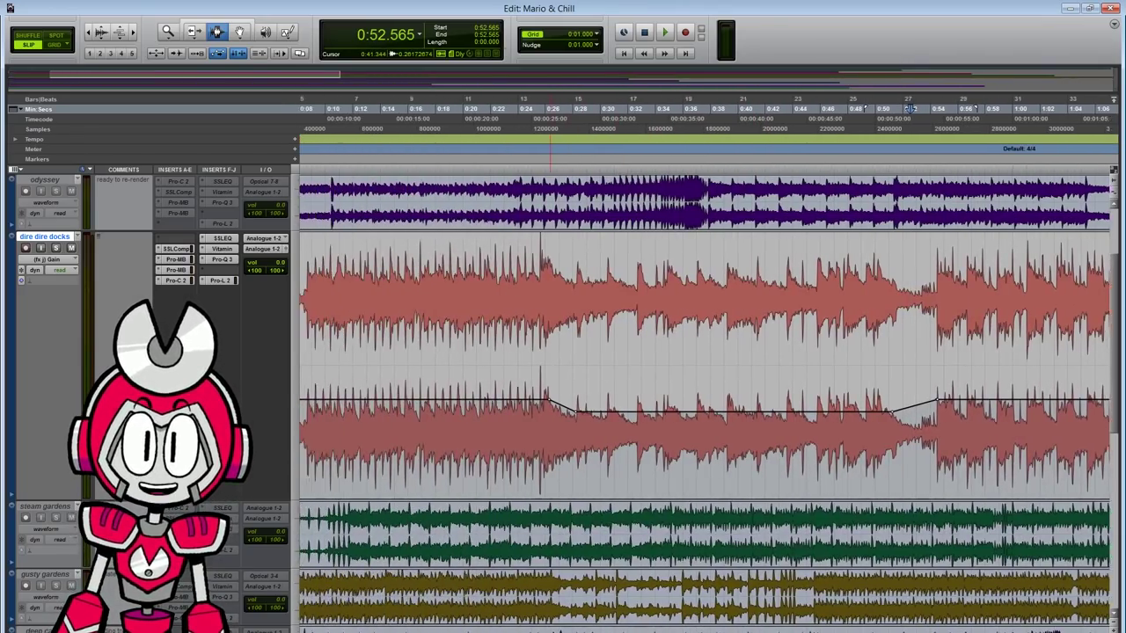
pyautogui.hscroll(10, 480, 616)
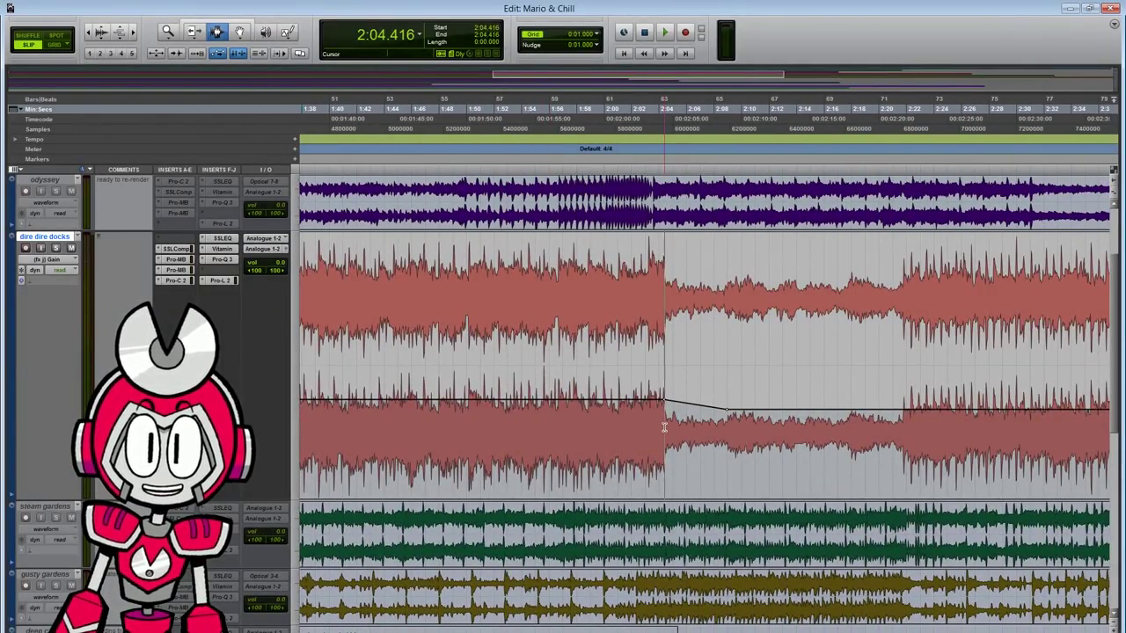
pyautogui.hscroll(5, 768, 426)
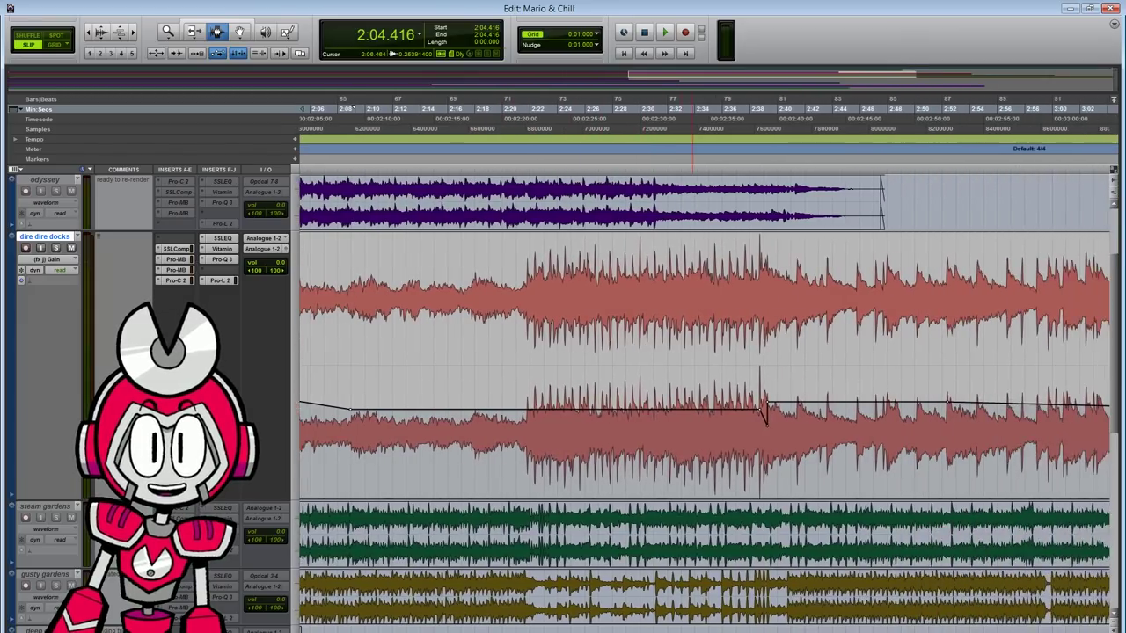
pyautogui.click(781, 480)
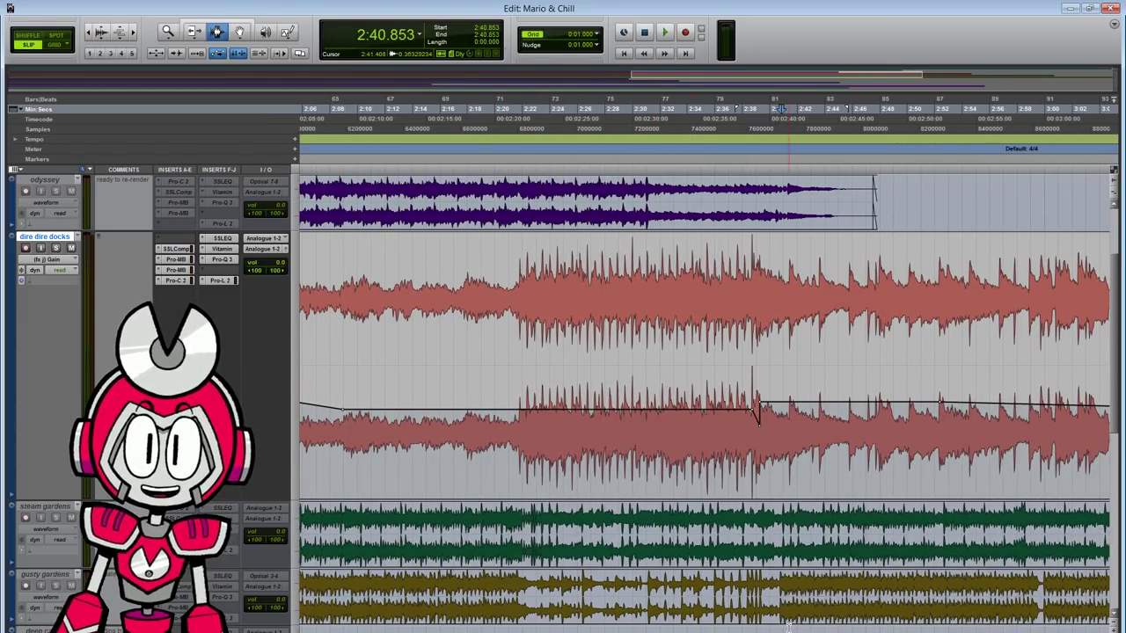
pyautogui.hotkey('ctrl', '[')
pyautogui.hscroll(-10, 599, 459)
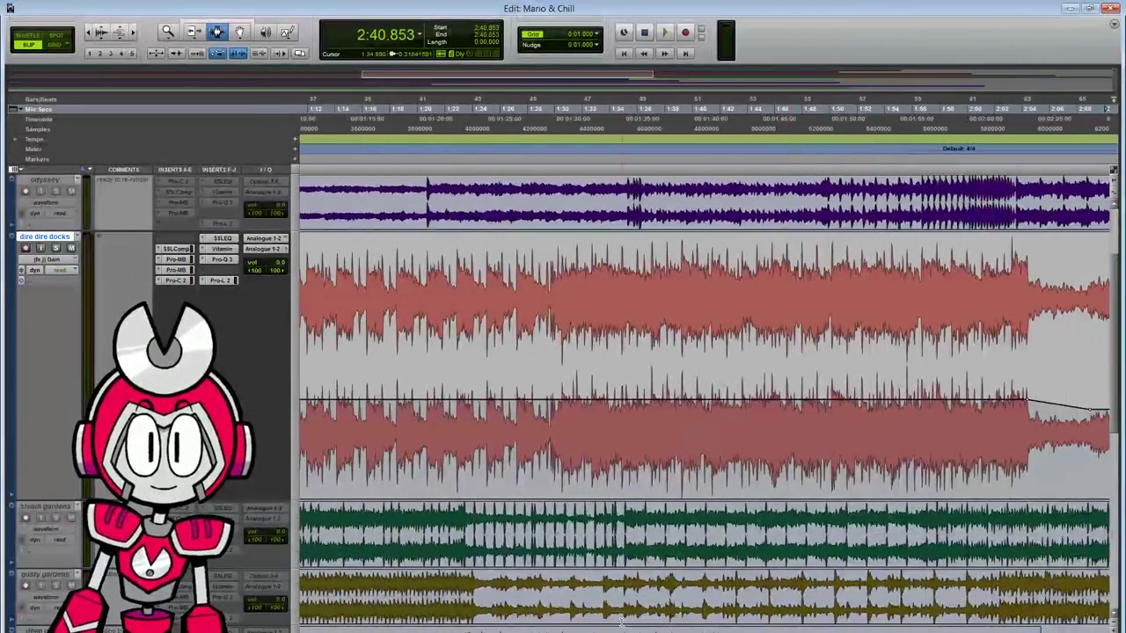
pyautogui.hotkey('ctrl', '[')
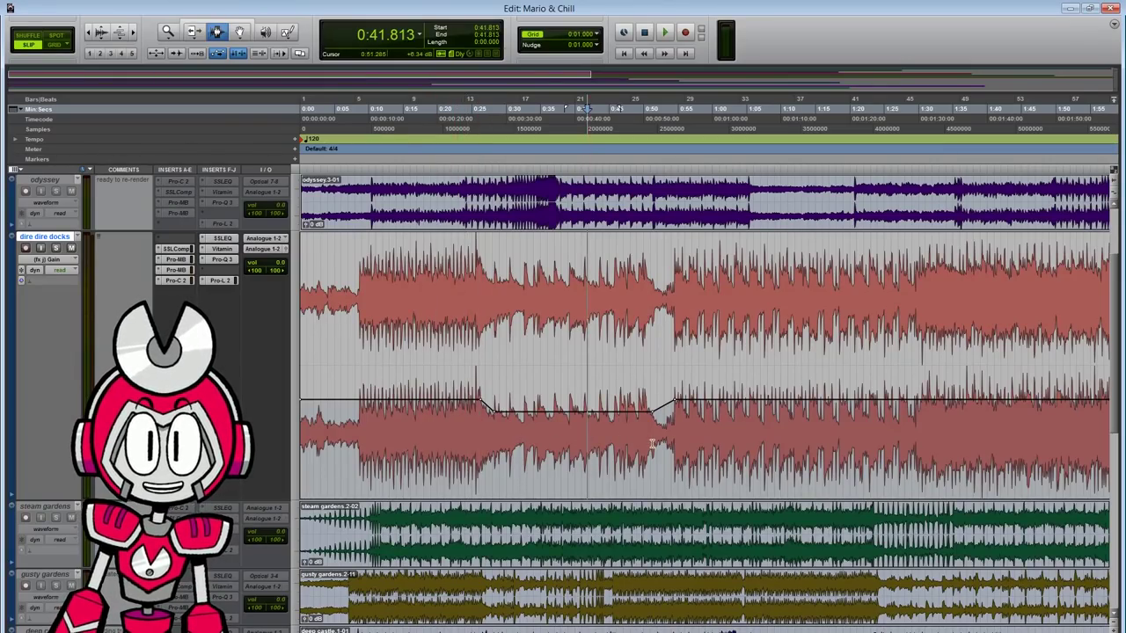
pyautogui.hotkey('ctrl', '[')
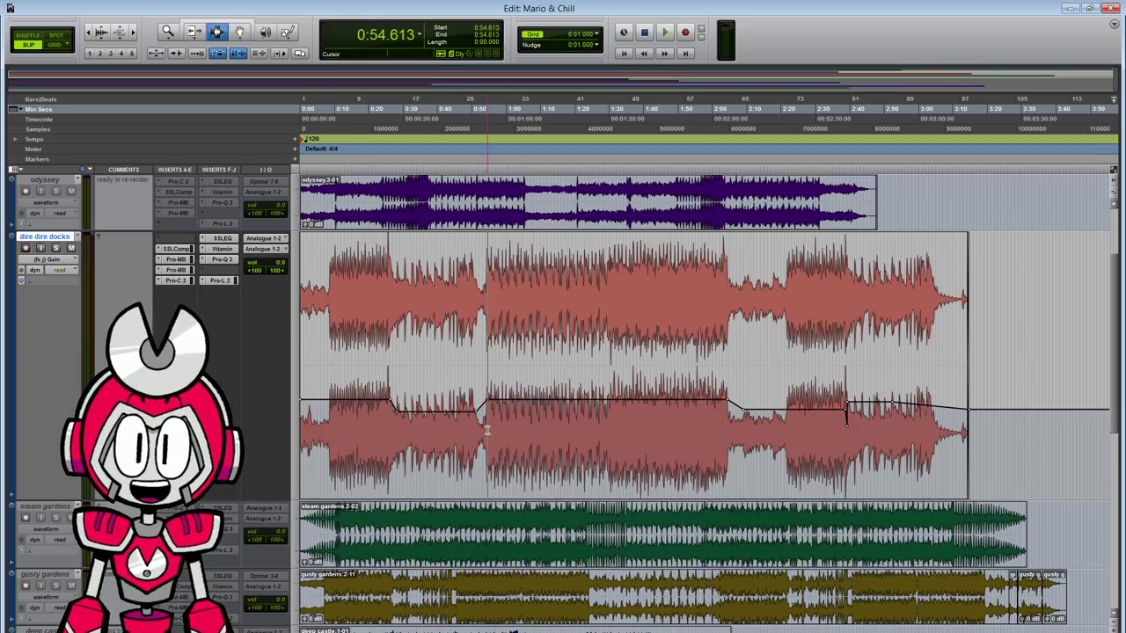
# - Place the insertion point near 2:39, zoom in, and play the gain automation transition
pyautogui.moveTo(486, 430); pyautogui.dragTo(728, 442)
pyautogui.click(730, 442)
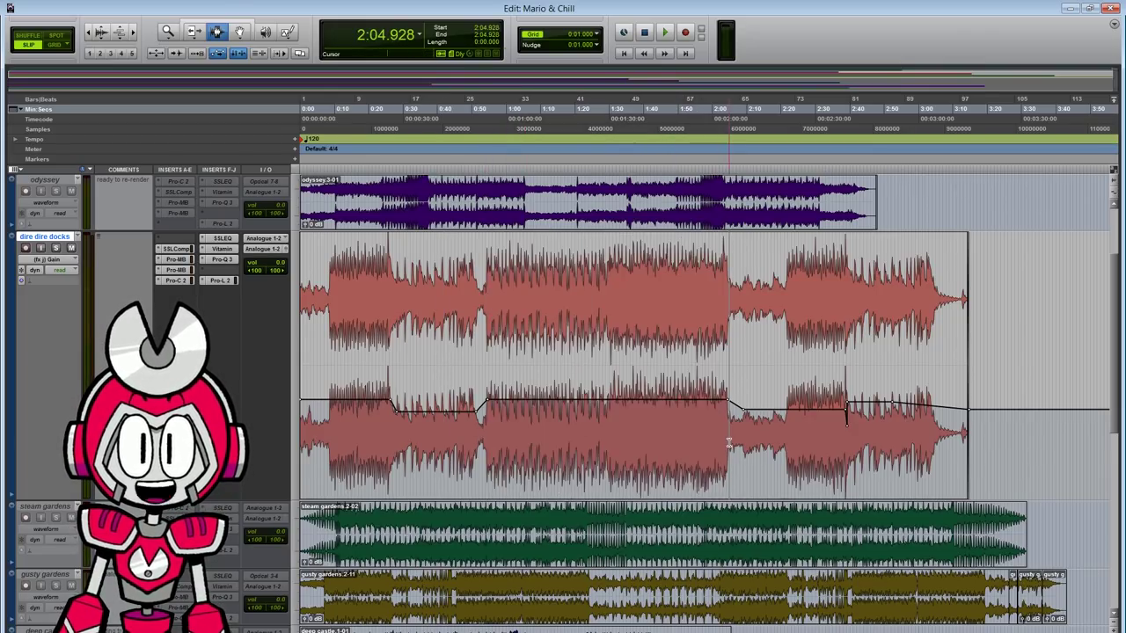
pyautogui.moveTo(784, 432); pyautogui.dragTo(749, 432)
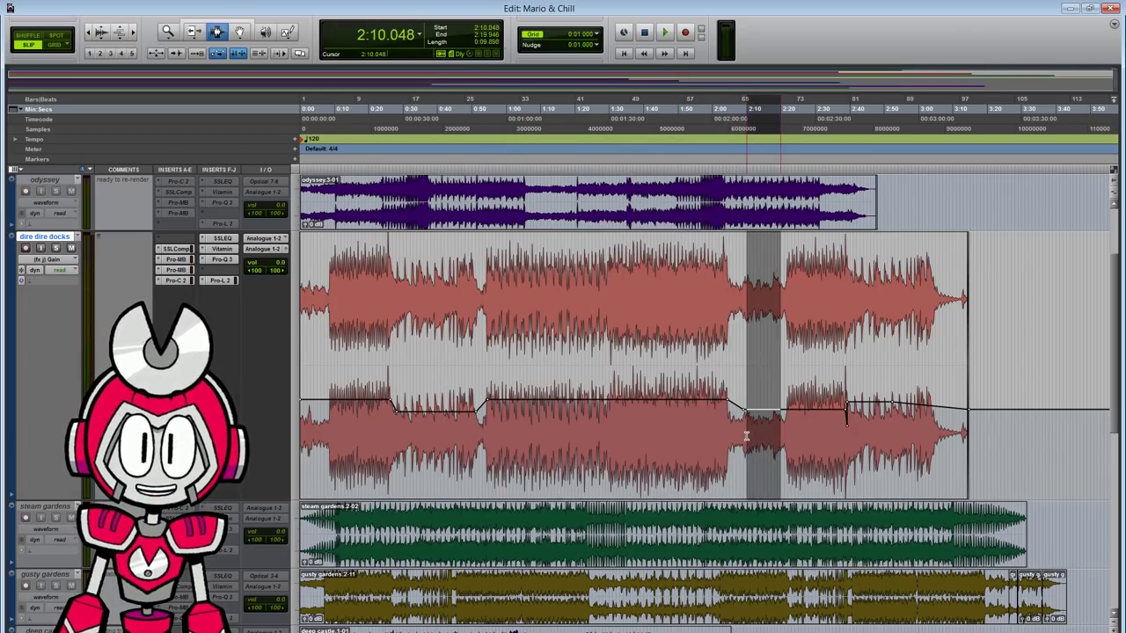
pyautogui.click(834, 430)
pyautogui.hotkey('ctrl', ']')
pyautogui.hotkey('ctrl', ']')
pyautogui.hotkey('ctrl', ']')
pyautogui.hotkey('ctrl', ']')
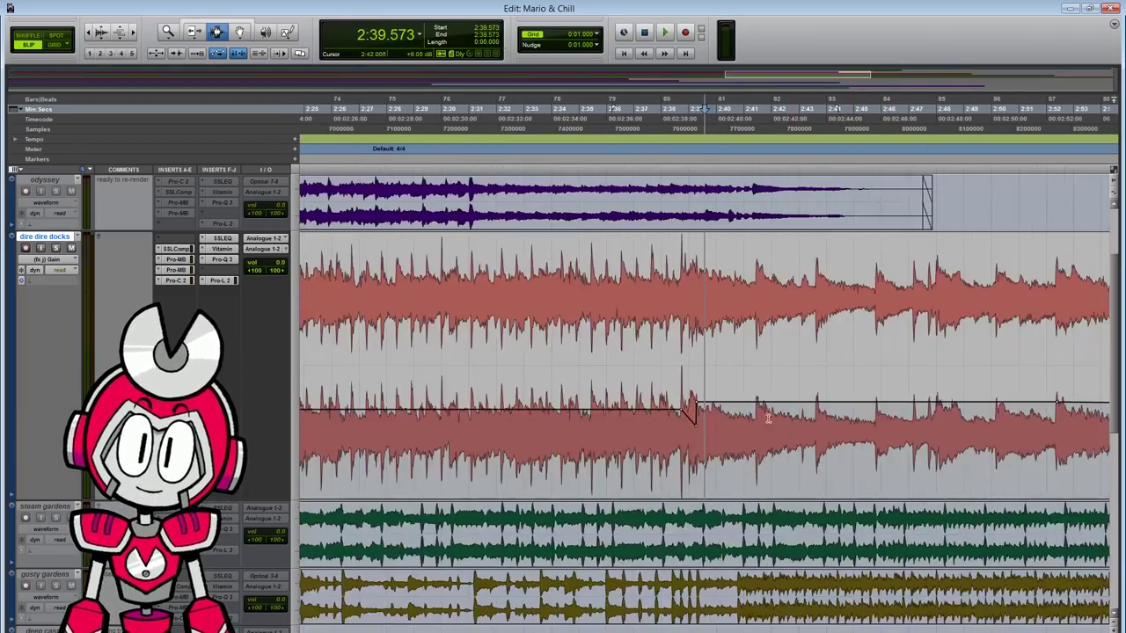
pyautogui.press('space')
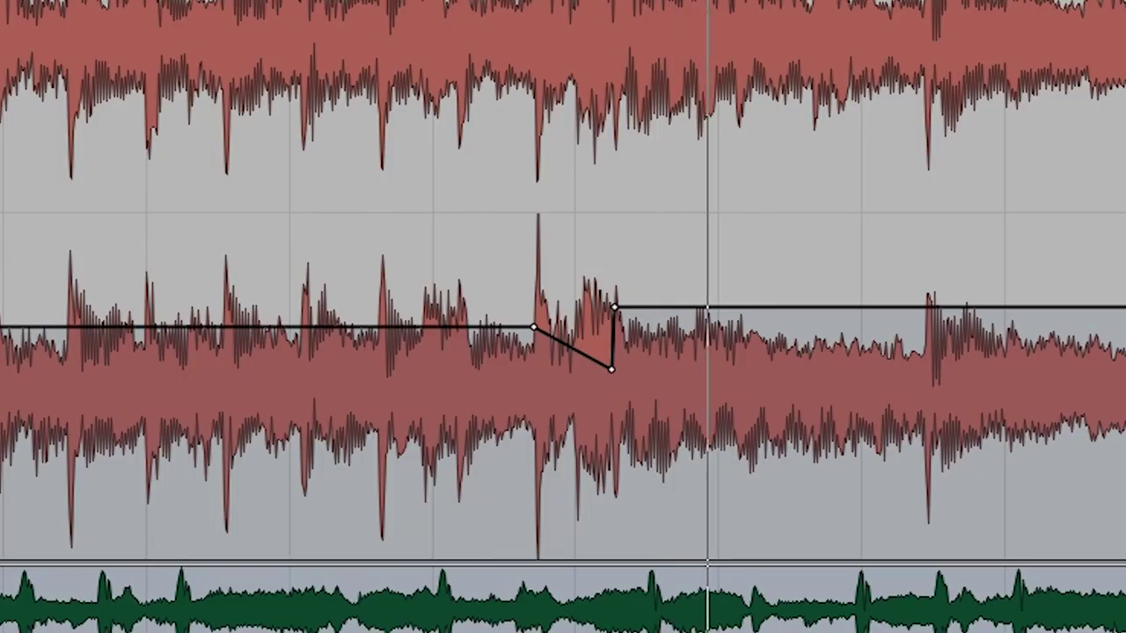
pyautogui.press('space')
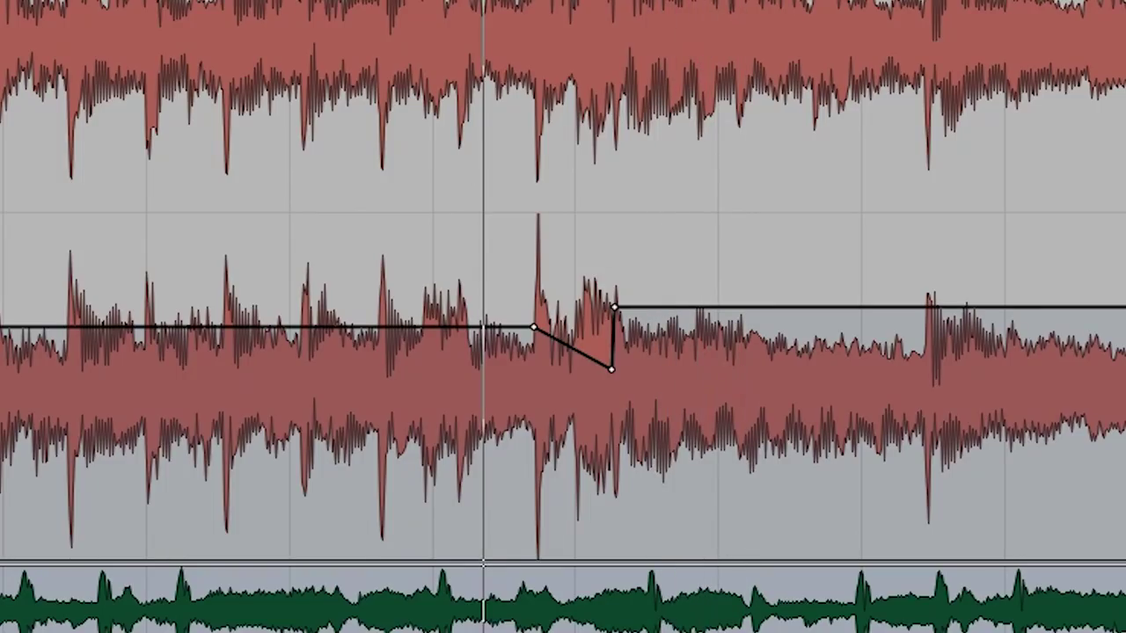
# - Replay the transition and zoom in to select 2:38.709–2:39.242 around the gain dip
pyautogui.press('space')
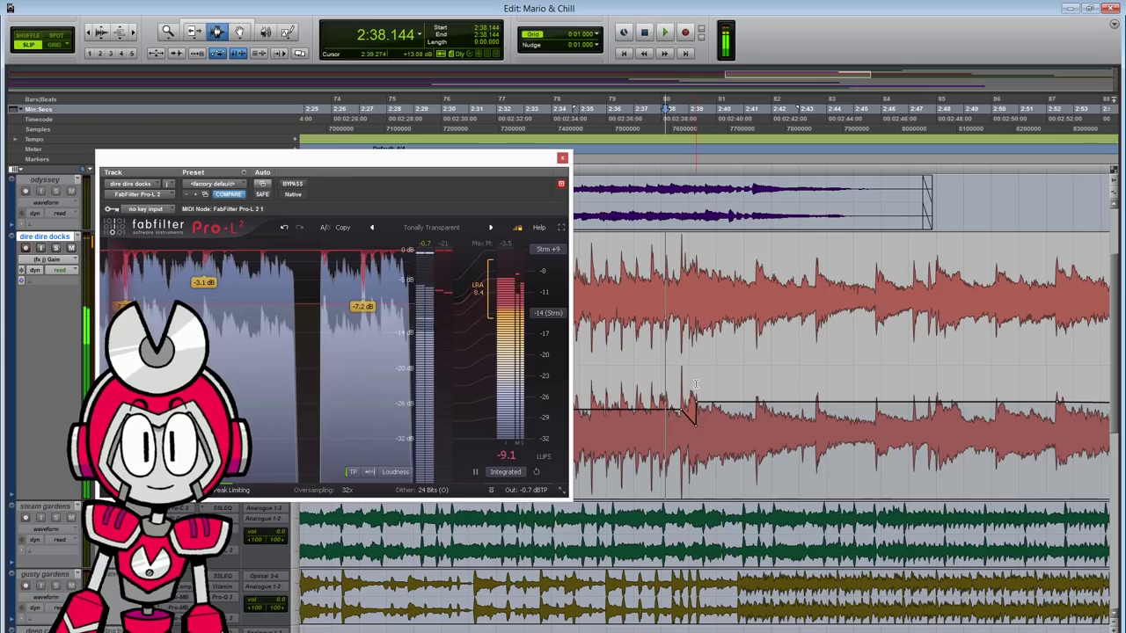
pyautogui.hotkey('ctrl', ']')
pyautogui.hotkey('ctrl', ']')
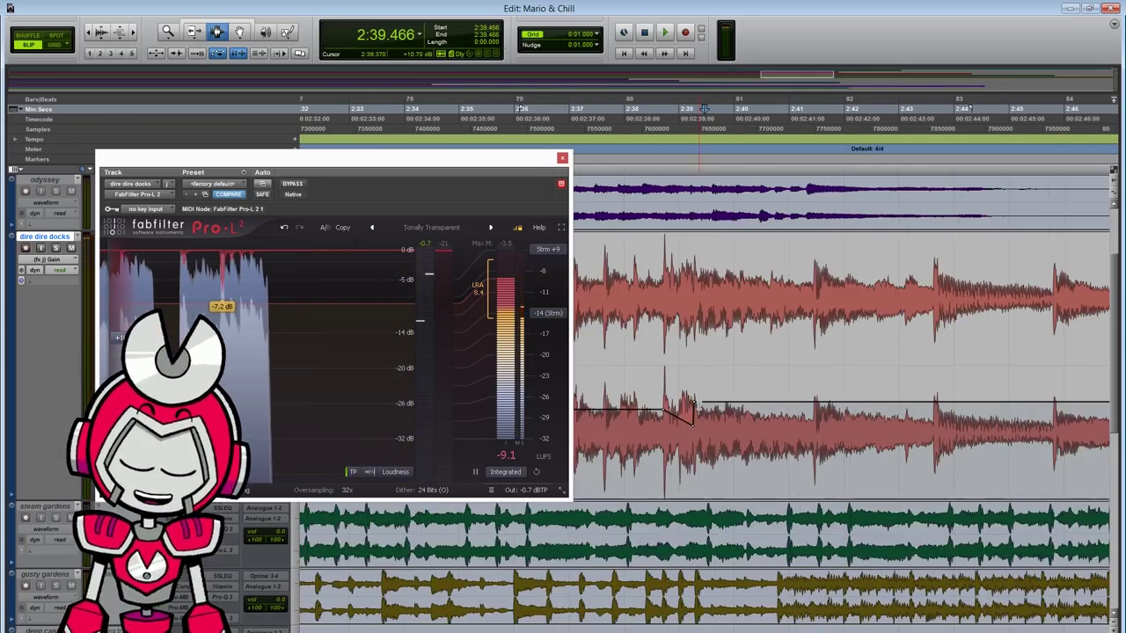
pyautogui.moveTo(623, 396); pyautogui.dragTo(681, 426)
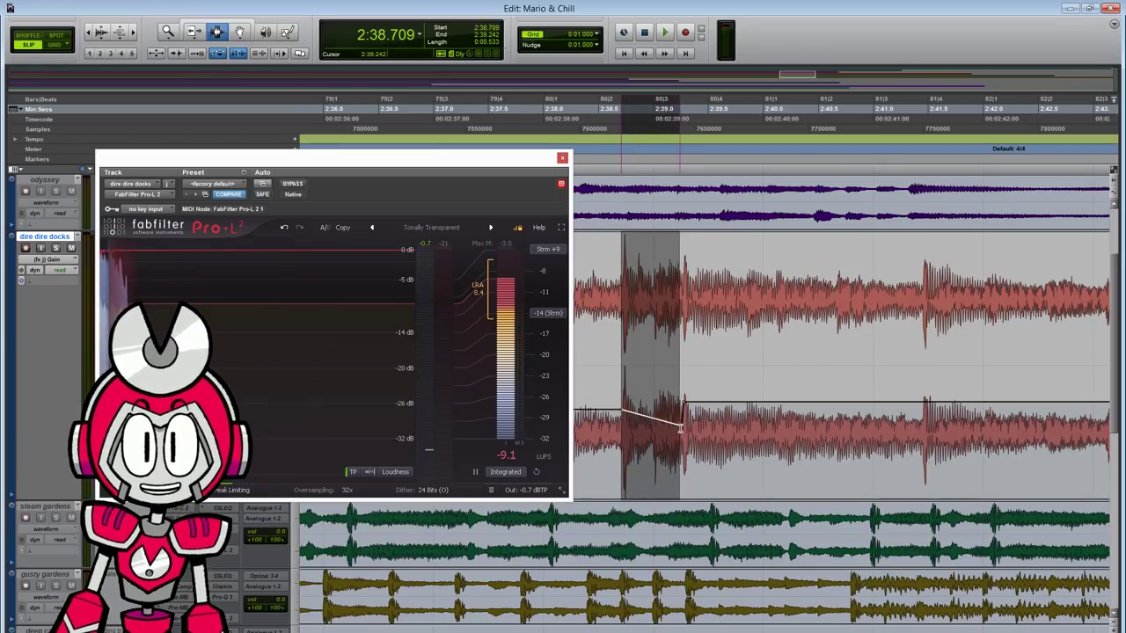
pyautogui.click(635, 401)
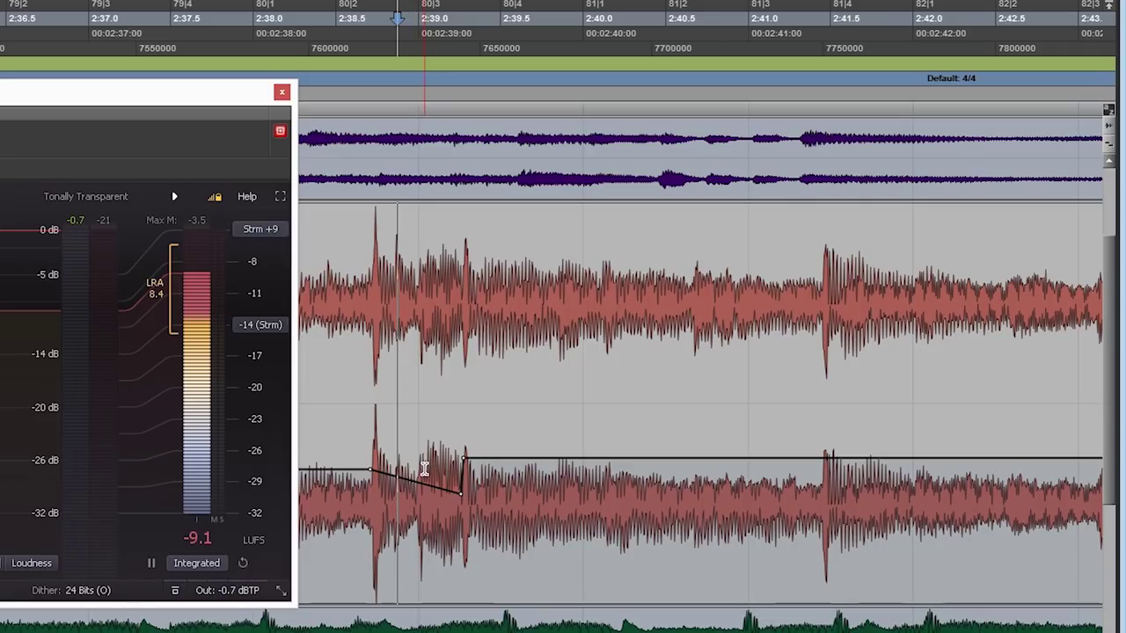
pyautogui.click(424, 469)
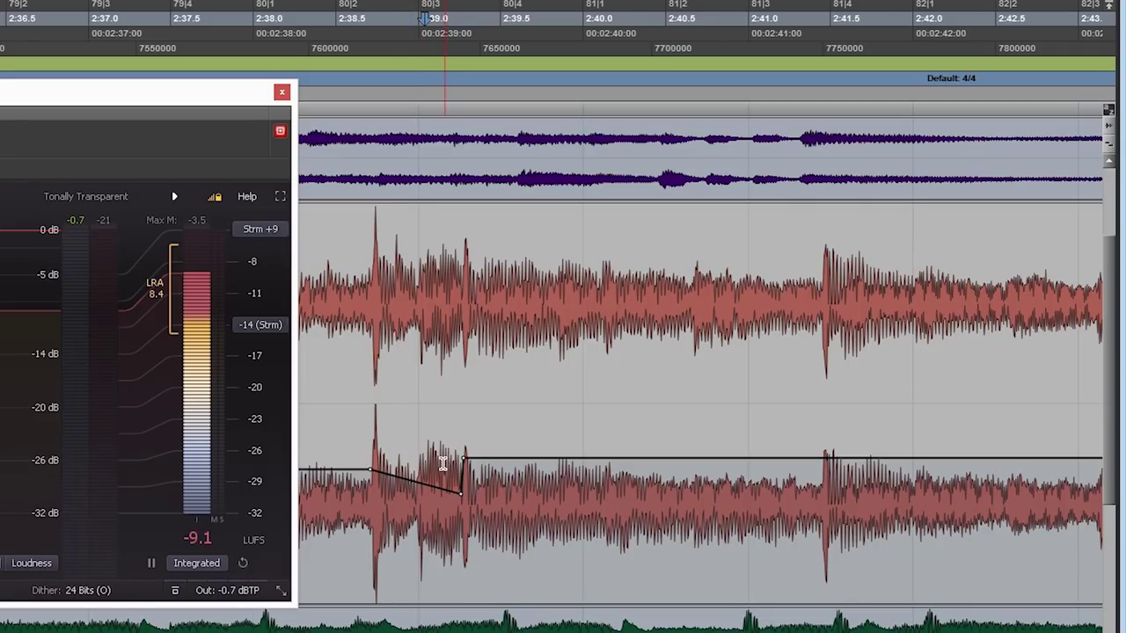
pyautogui.hotkey('ctrl', ']')
pyautogui.hotkey('ctrl', ']')
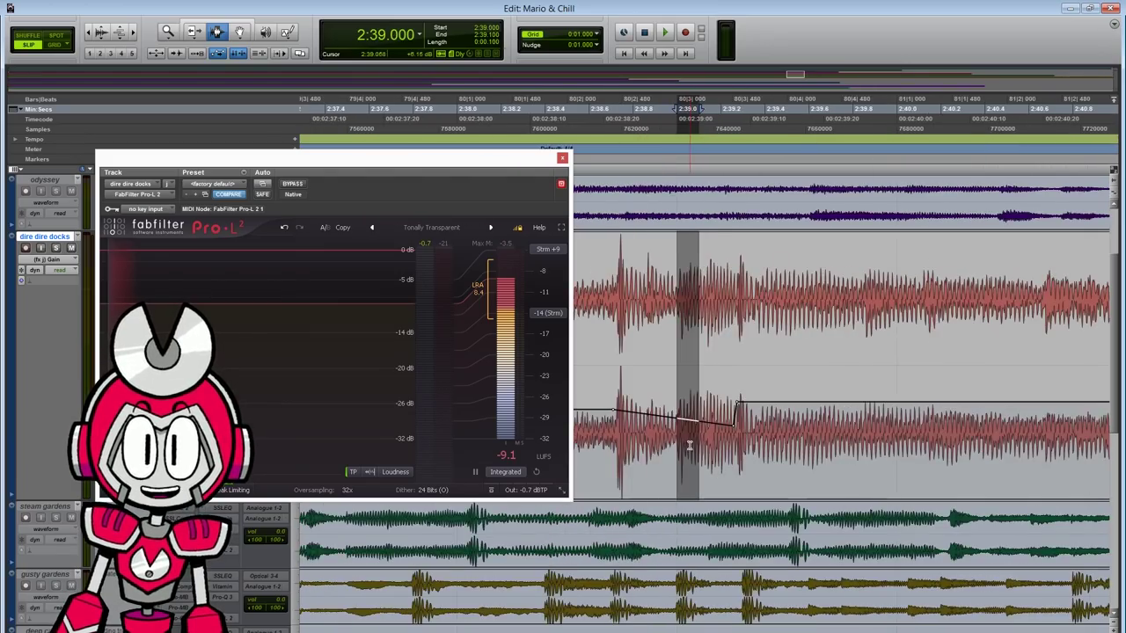
pyautogui.click(674, 449)
pyautogui.hotkey('ctrl', '[')
# - Examine the end of the gain ramp, settling the jump point at about 2:39.264
pyautogui.moveTo(424, 525); pyautogui.dragTo(541, 535)
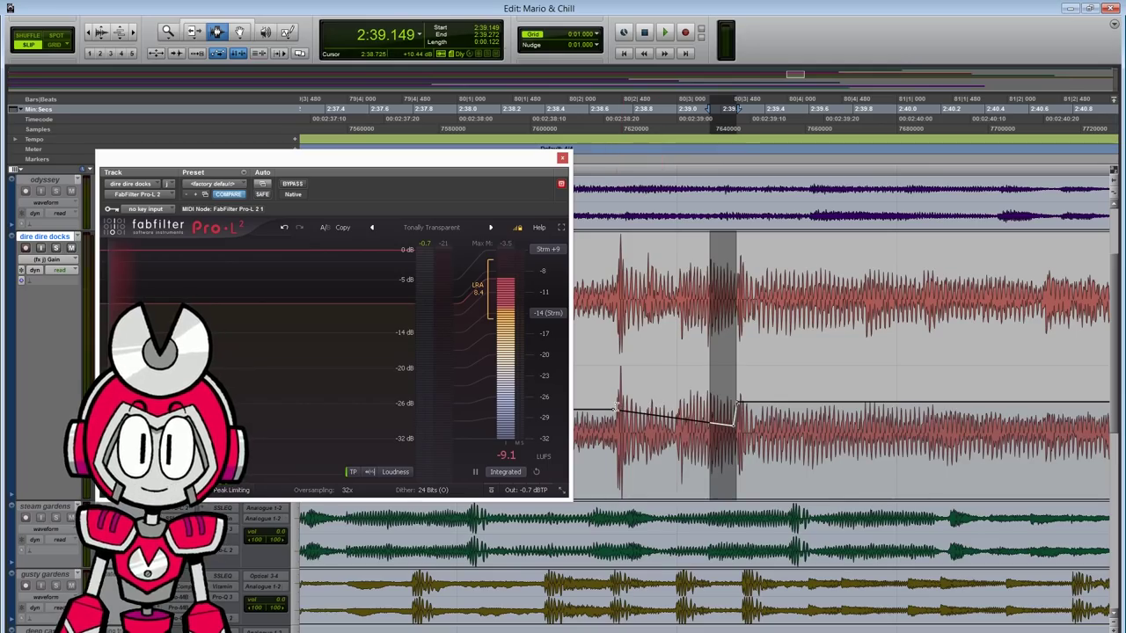
pyautogui.moveTo(616, 407); pyautogui.dragTo(725, 420)
pyautogui.click(737, 435)
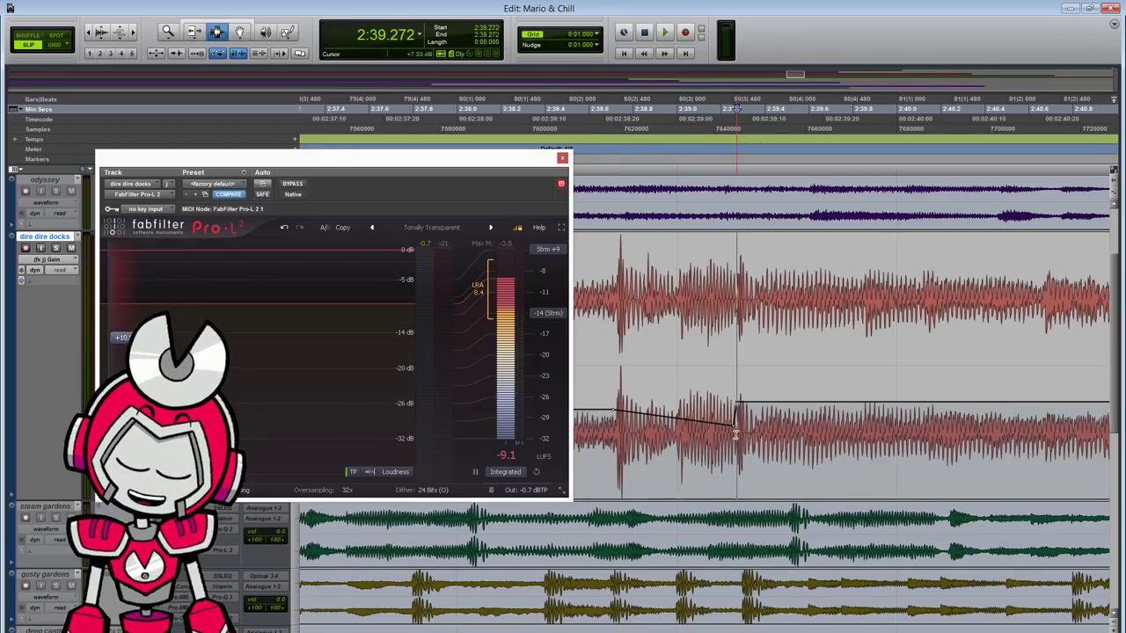
pyautogui.hotkey('ctrl', ']')
pyautogui.hotkey('ctrl', ']')
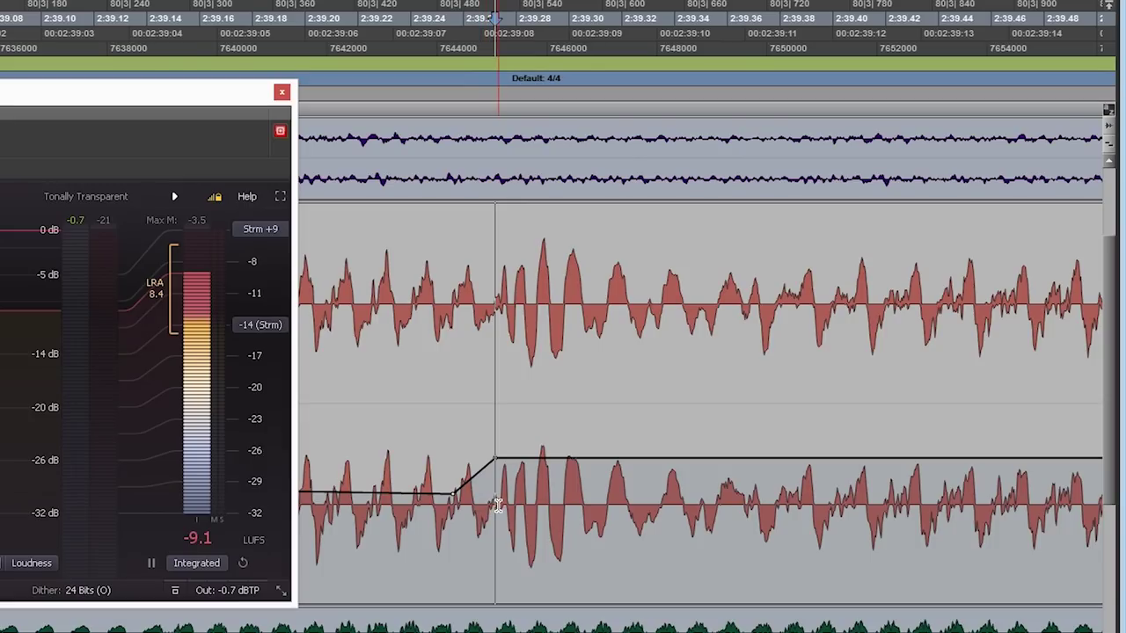
pyautogui.hotkey('ctrl', ']')
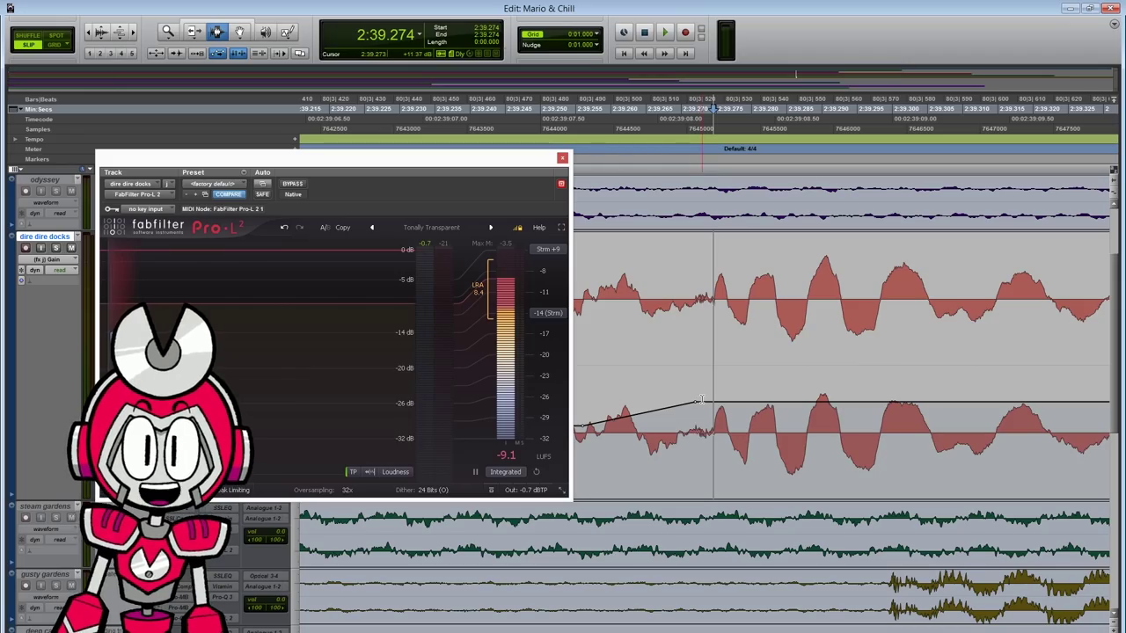
pyautogui.hotkey('ctrl', '[')
pyautogui.hotkey('ctrl', '[')
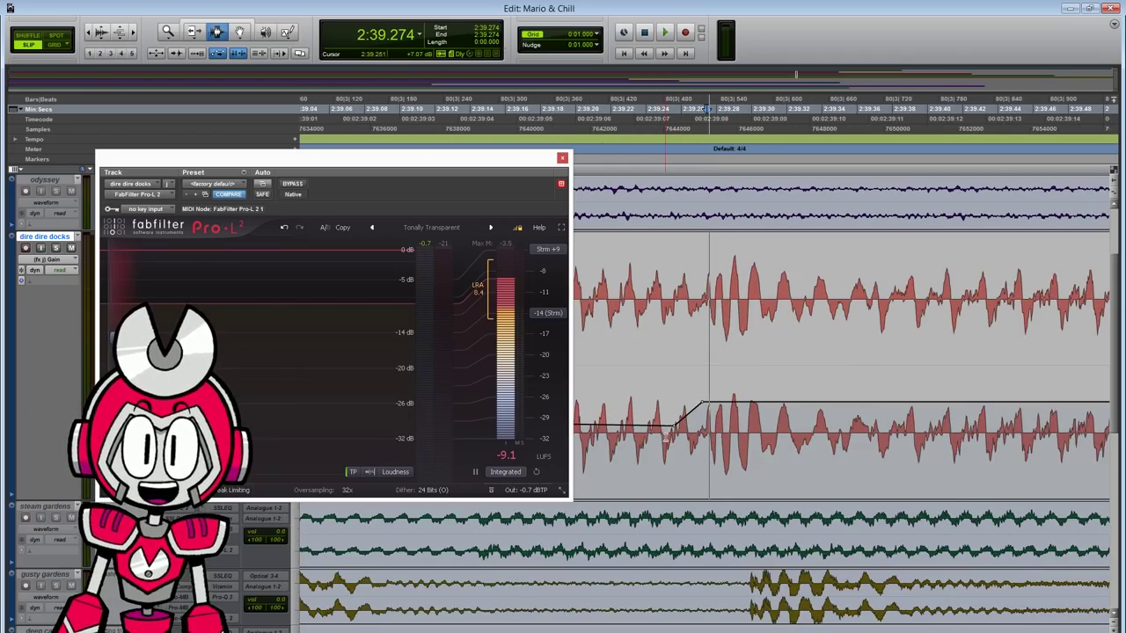
pyautogui.moveTo(674, 436); pyautogui.dragTo(705, 435)
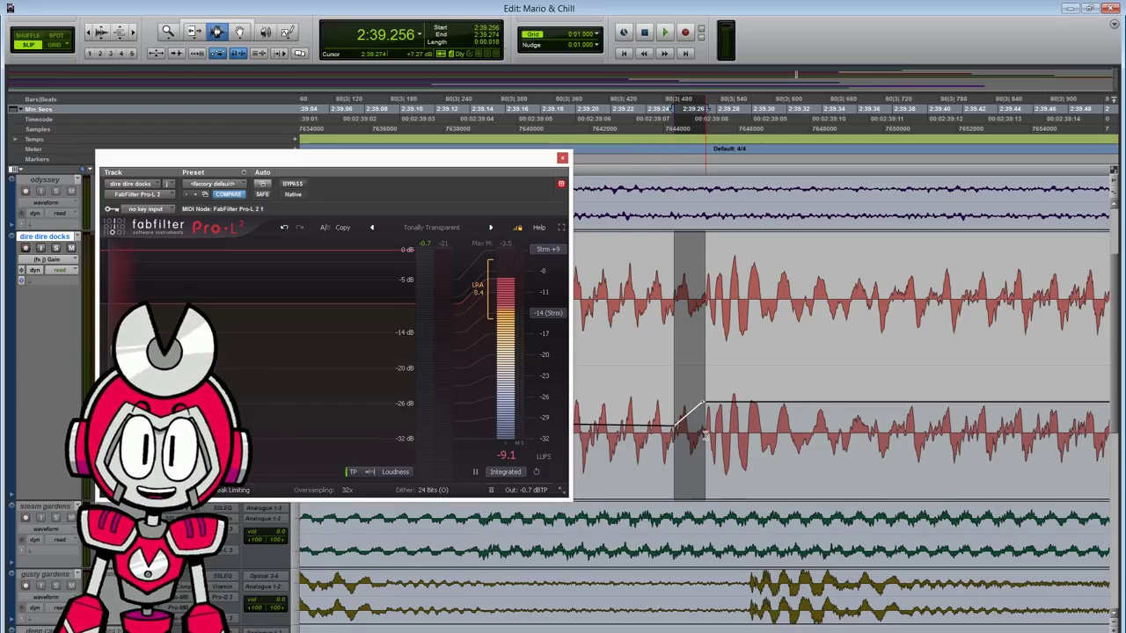
pyautogui.click(705, 435)
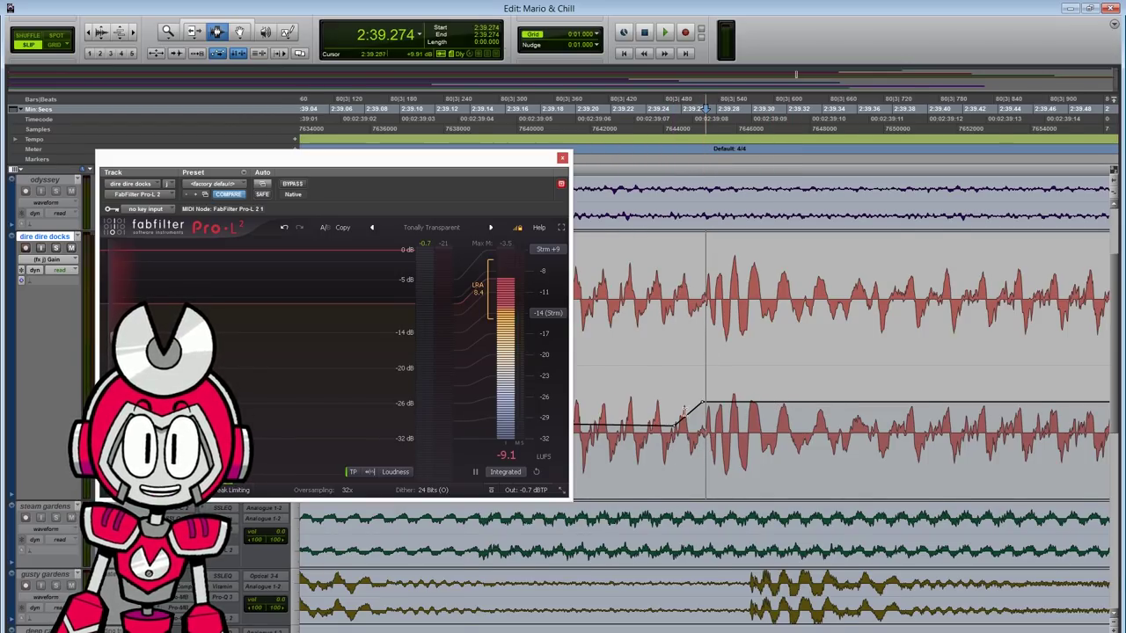
pyautogui.hotkey('ctrl', '[')
pyautogui.hotkey('ctrl', '[')
pyautogui.moveTo(643, 438); pyautogui.dragTo(703, 440)
pyautogui.click(703, 449)
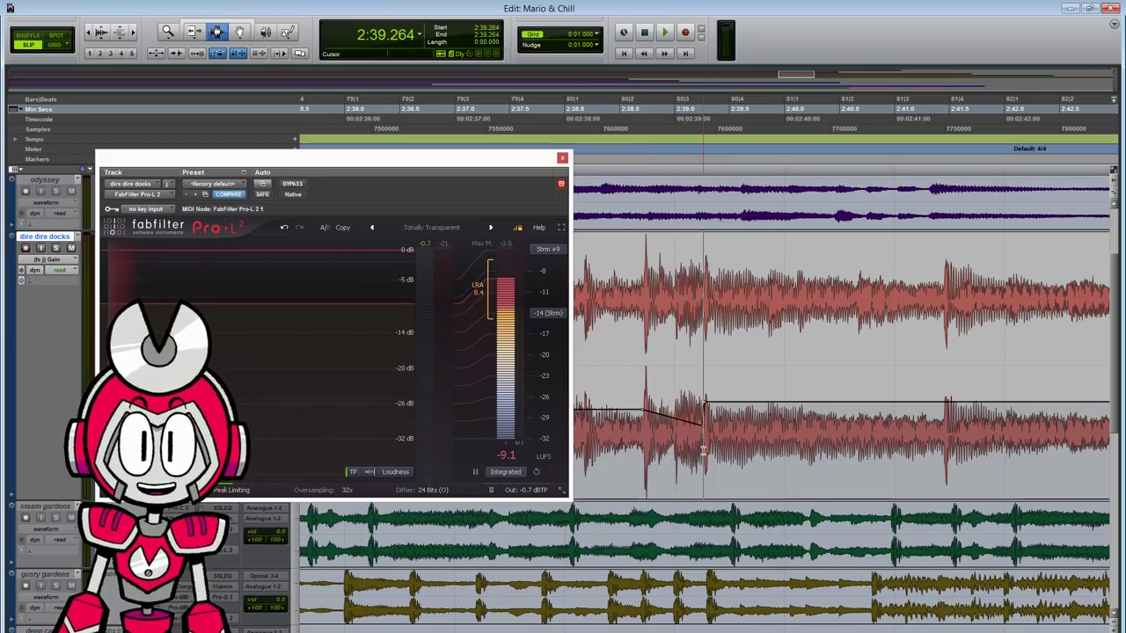
pyautogui.hotkey('ctrl', '[')
pyautogui.hotkey('ctrl', '[')
pyautogui.hotkey('ctrl', '[')
pyautogui.hotkey('ctrl', '[')
pyautogui.hotkey('ctrl', '[')
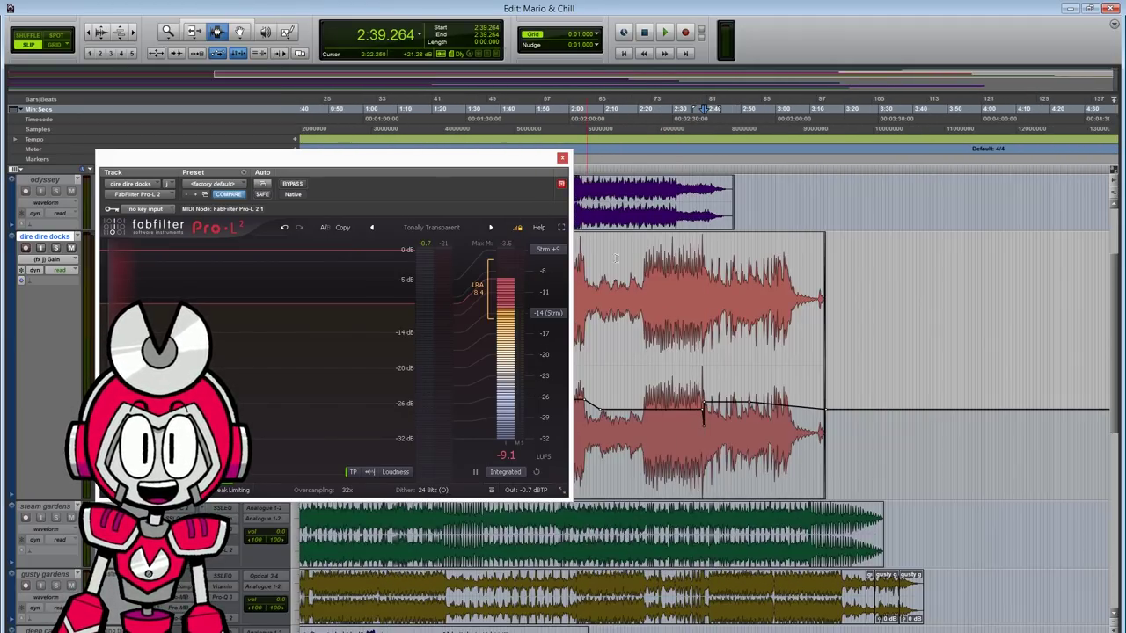
# - Move the Pro-L 2 window off the tracks and play from about 2:03
pyautogui.moveTo(527, 165); pyautogui.dragTo(1015, 34)
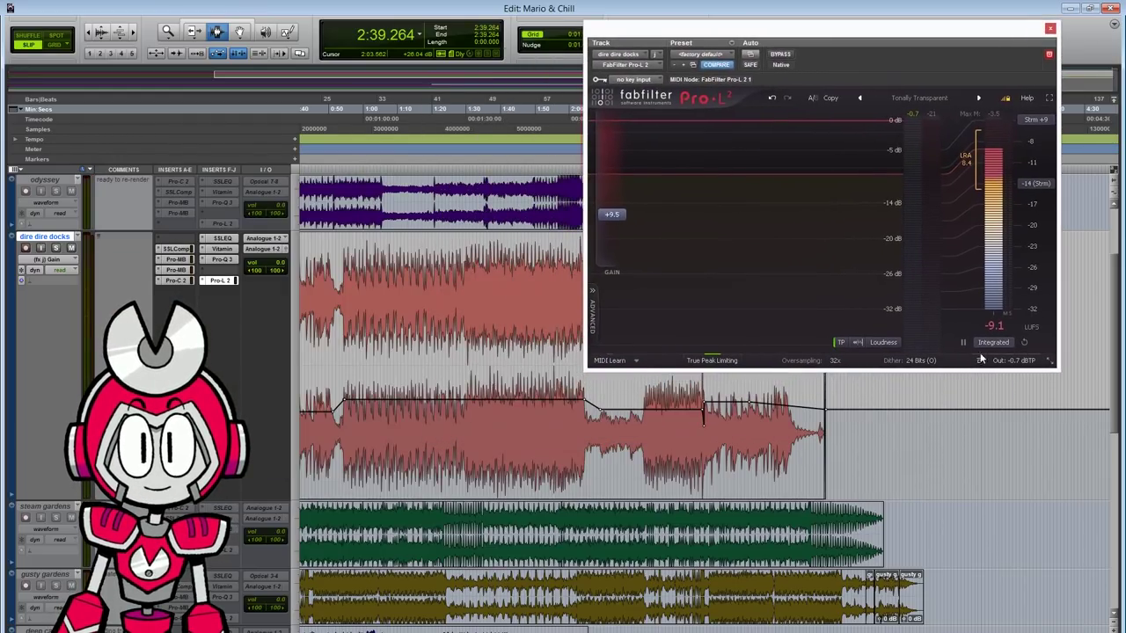
pyautogui.press('space')
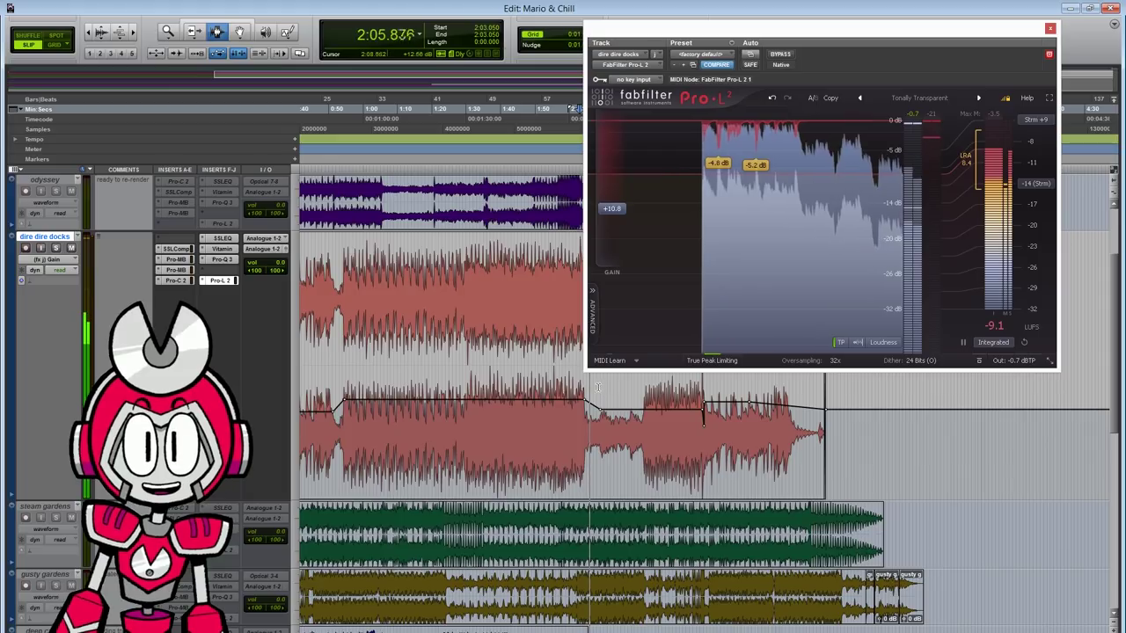
pyautogui.moveTo(616, 264); pyautogui.dragTo(616, 278)
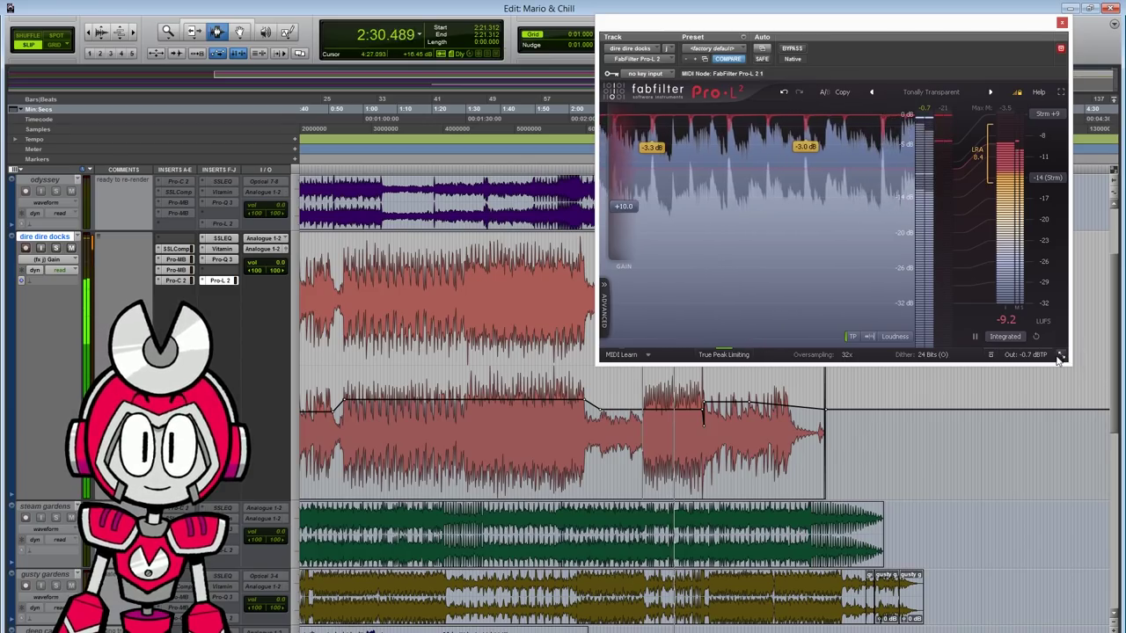
# - Switch Pro-L 2 to Large size, reposition it, then close the window
pyautogui.click(1061, 356)
pyautogui.click(1075, 428)
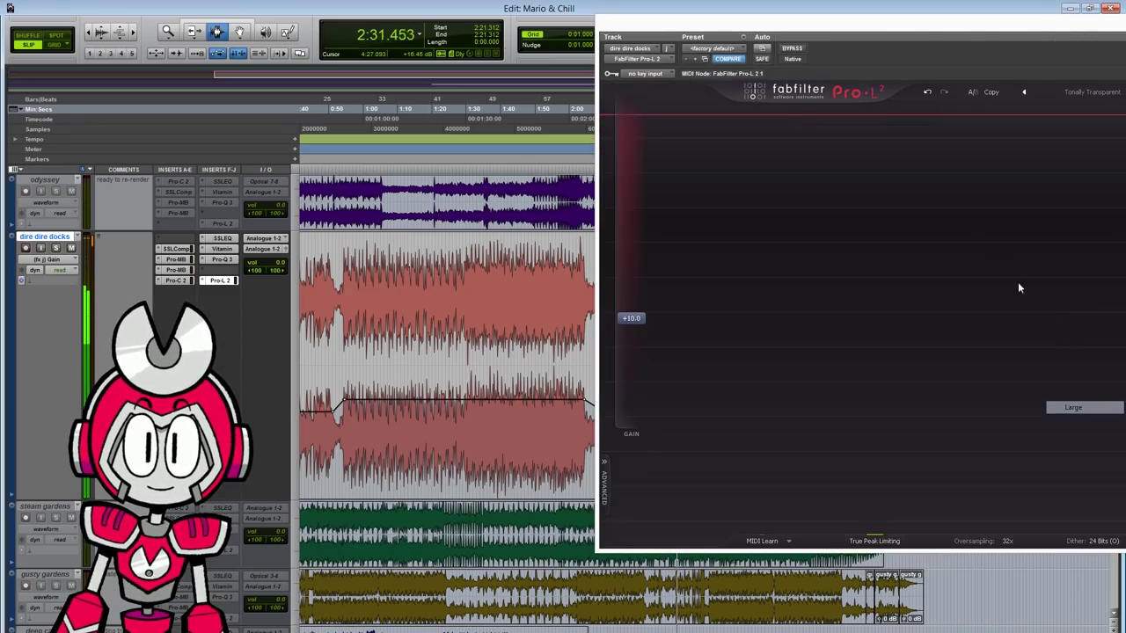
pyautogui.moveTo(783, 36); pyautogui.dragTo(527, 55)
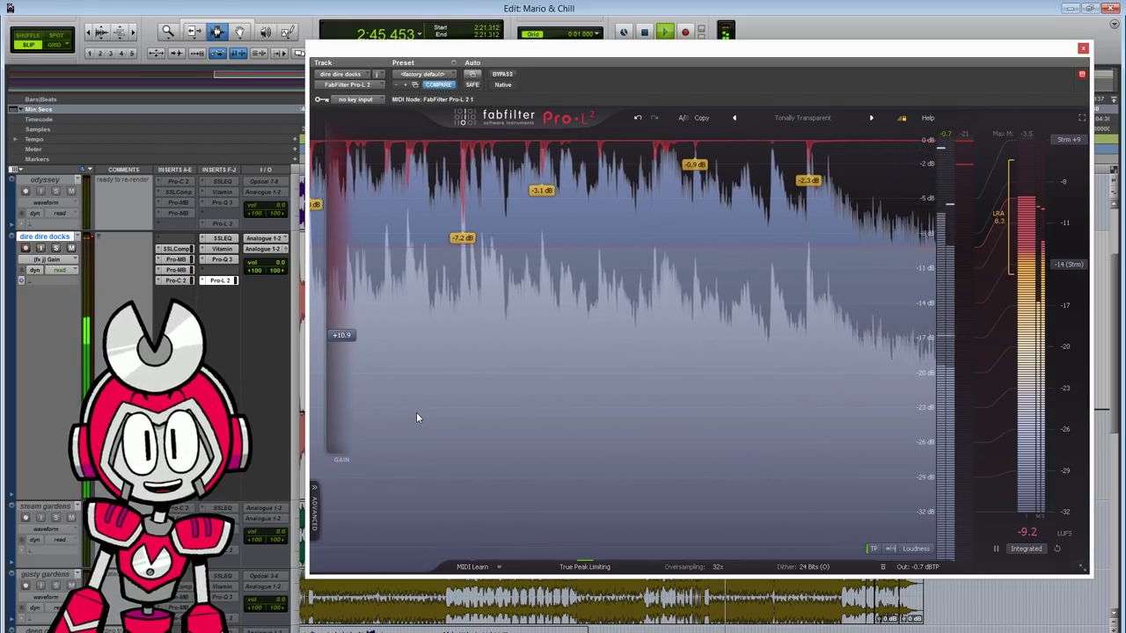
pyautogui.click(1082, 49)
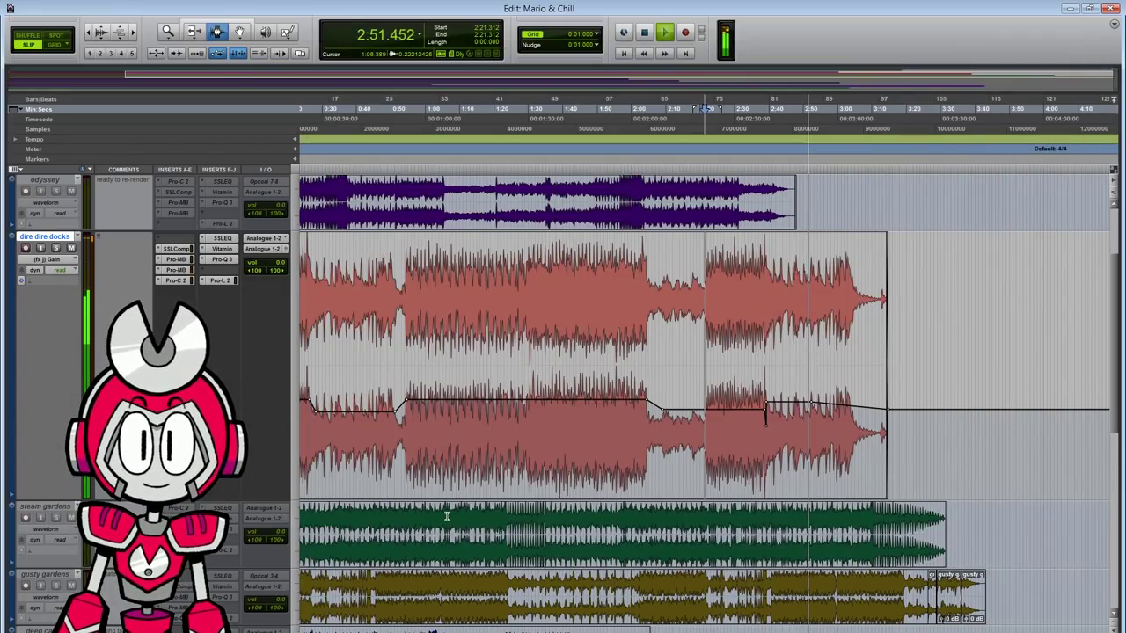
# - Stop playback, zoom in on the opening around 0:08.533, then zoom out to the whole song
pyautogui.press('space')
pyautogui.press('Return')
pyautogui.click(335, 441)
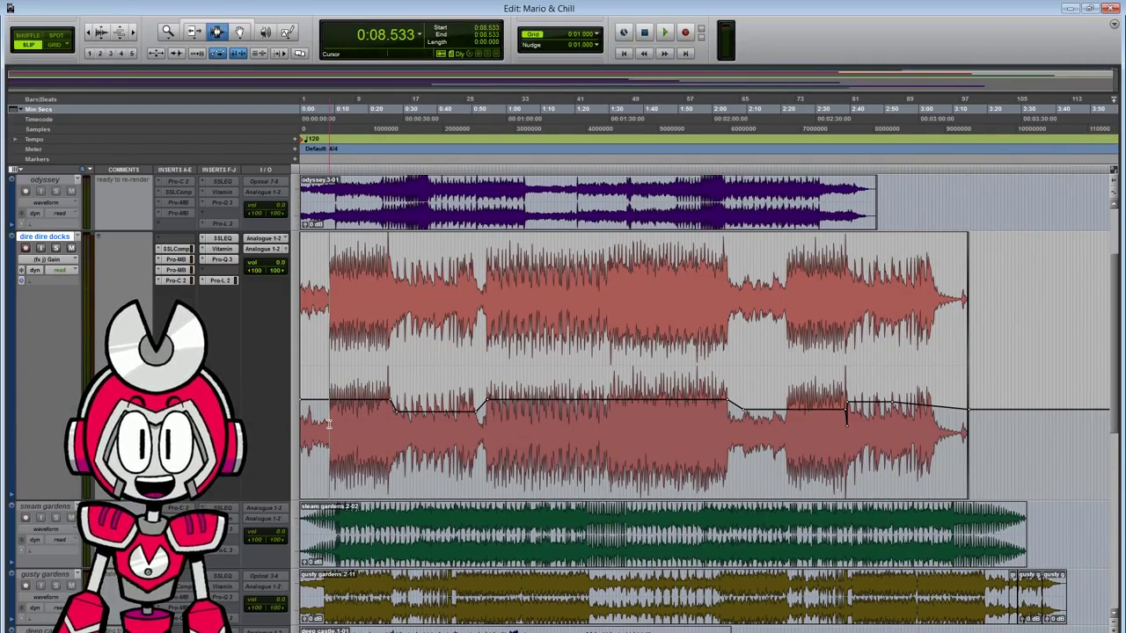
pyautogui.hotkey('ctrl', ']')
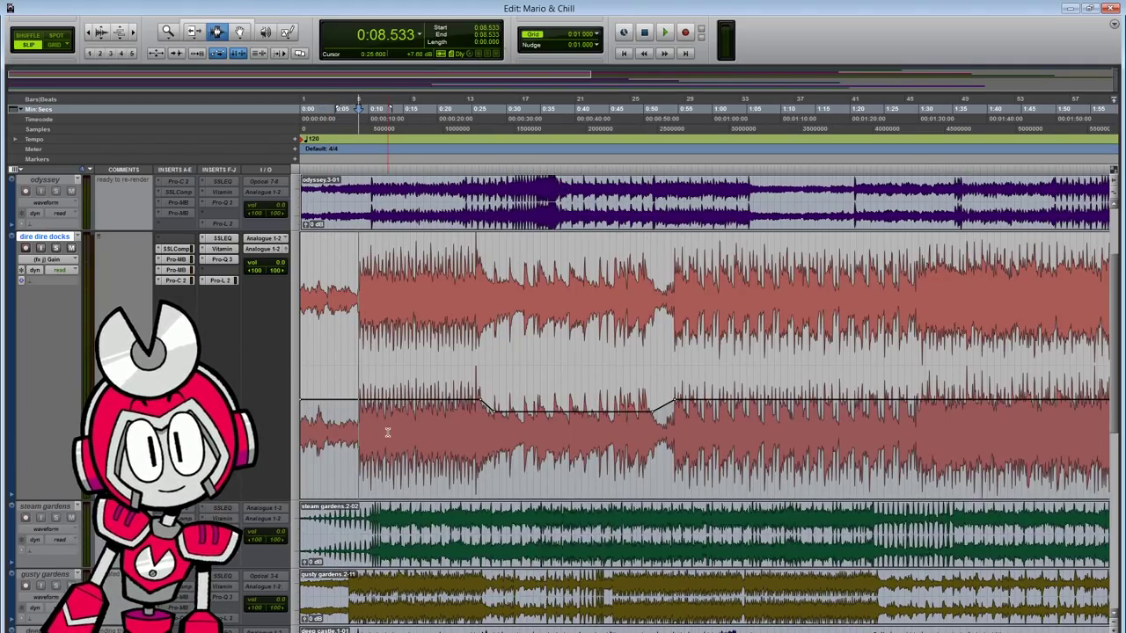
pyautogui.hotkey('ctrl', ']')
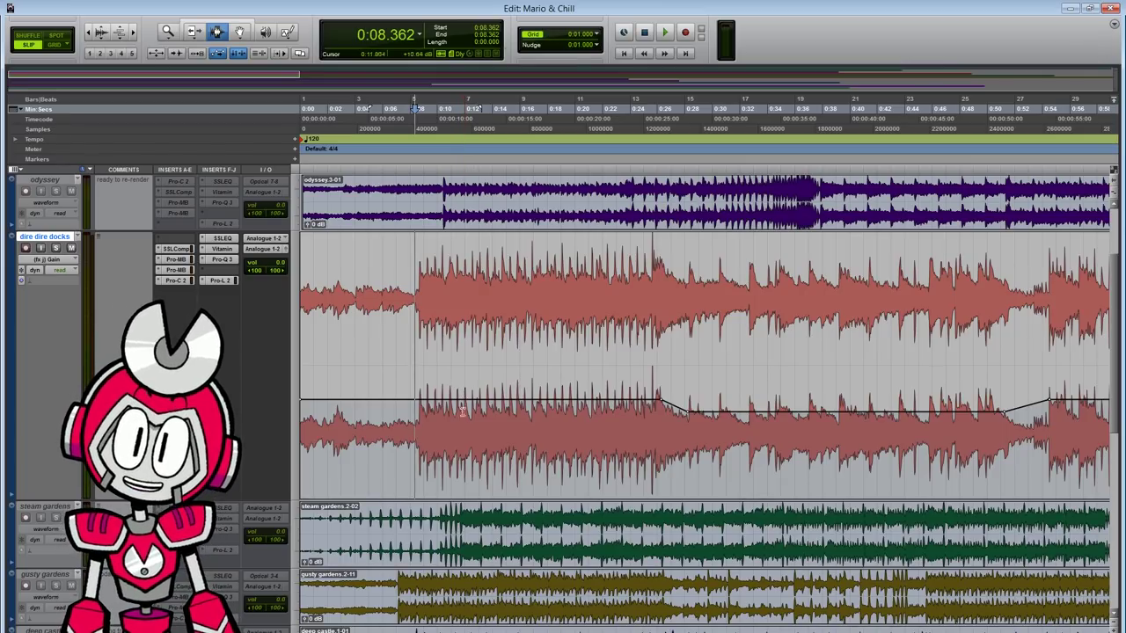
pyautogui.hotkey('ctrl', '[')
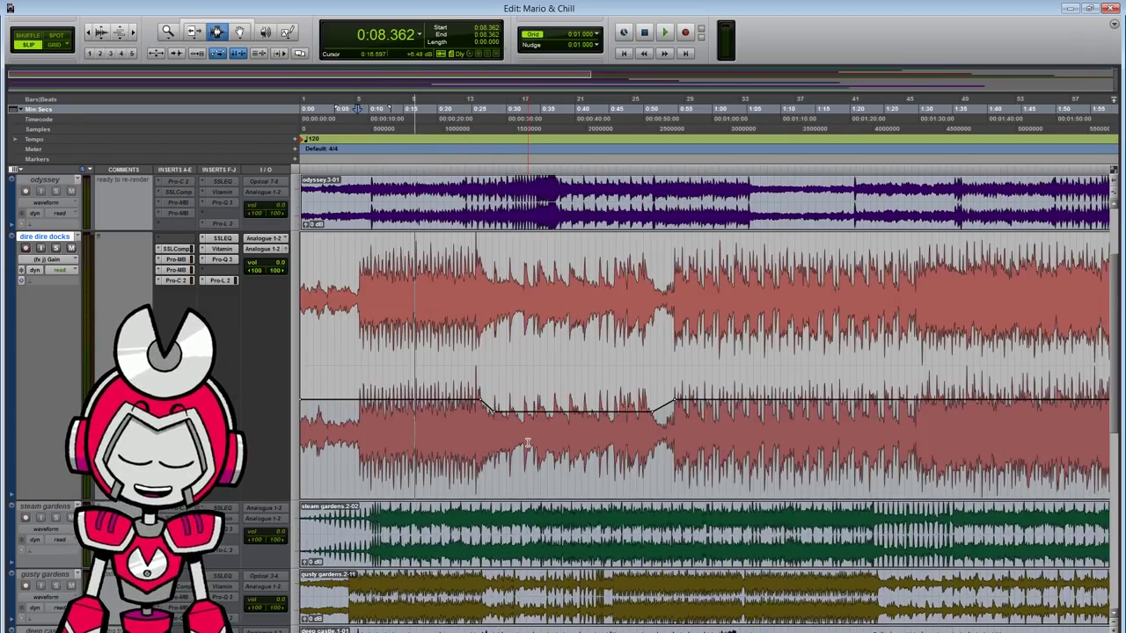
pyautogui.hotkey('ctrl', '[')
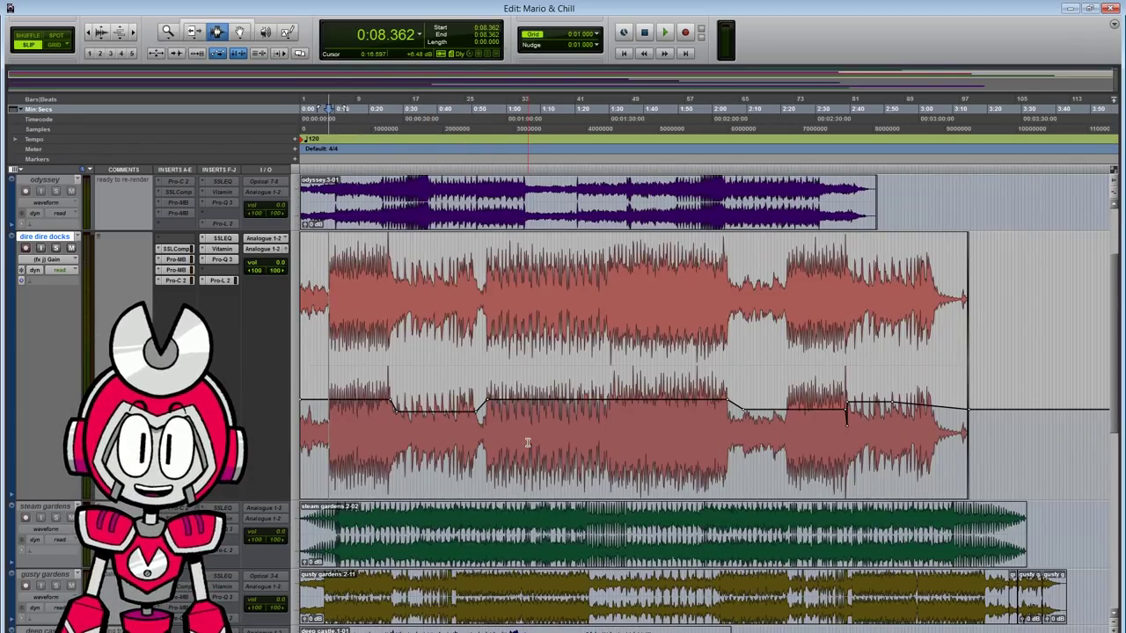